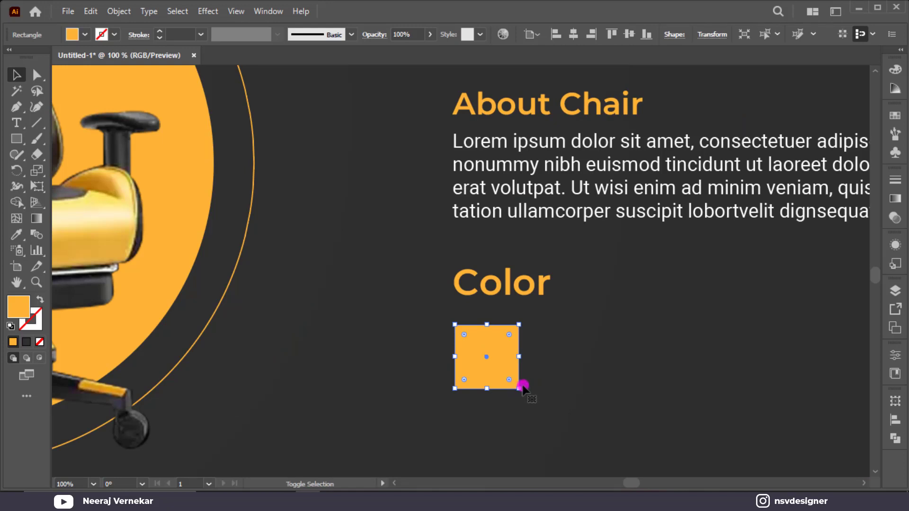
- Turn the outer square under the Color heading into an unfilled outline with a white 3 pt stroke
key(shift+x)
click(534, 381)
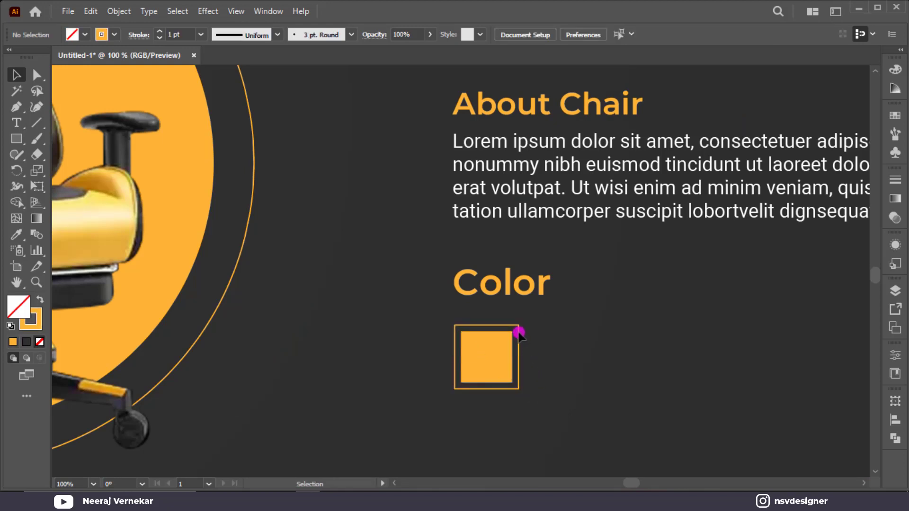
click(519, 333)
click(86, 35)
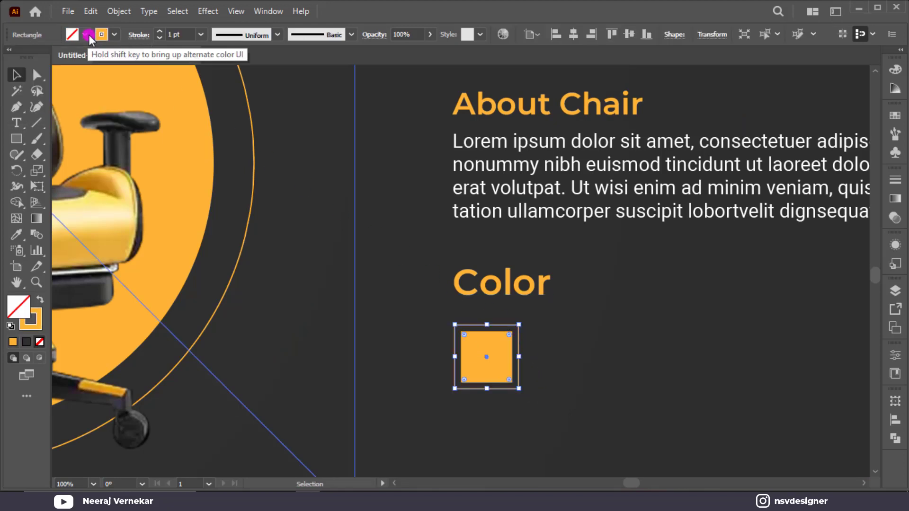
click(48, 57)
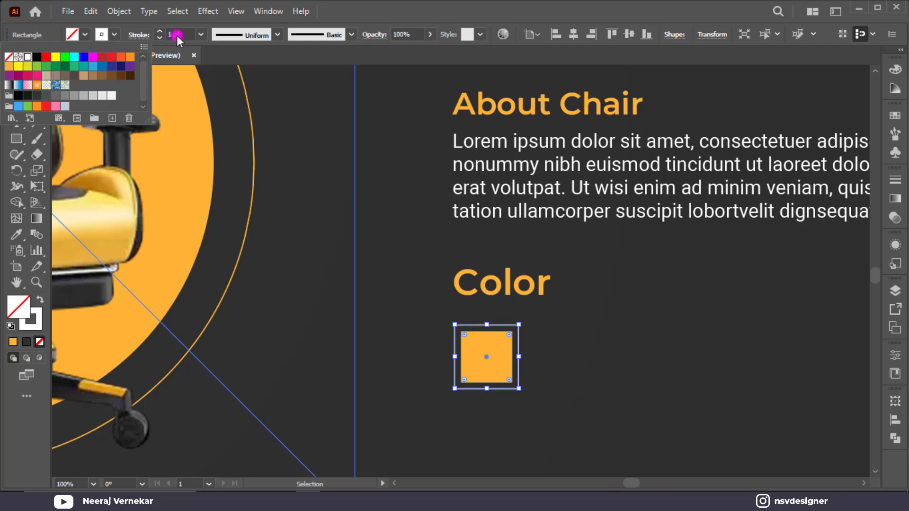
scroll(182, 36, up, 1)
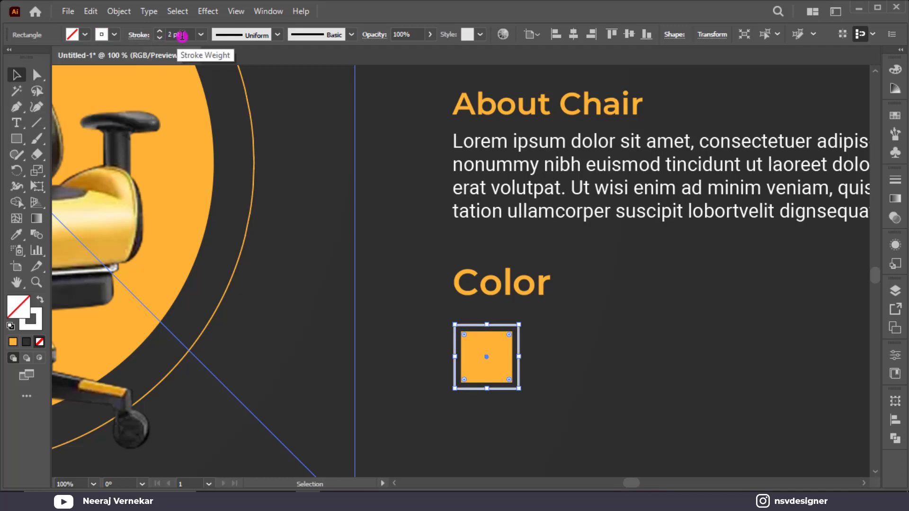
- Round the corners of both the orange square and its white outline
shift+click(487, 363)
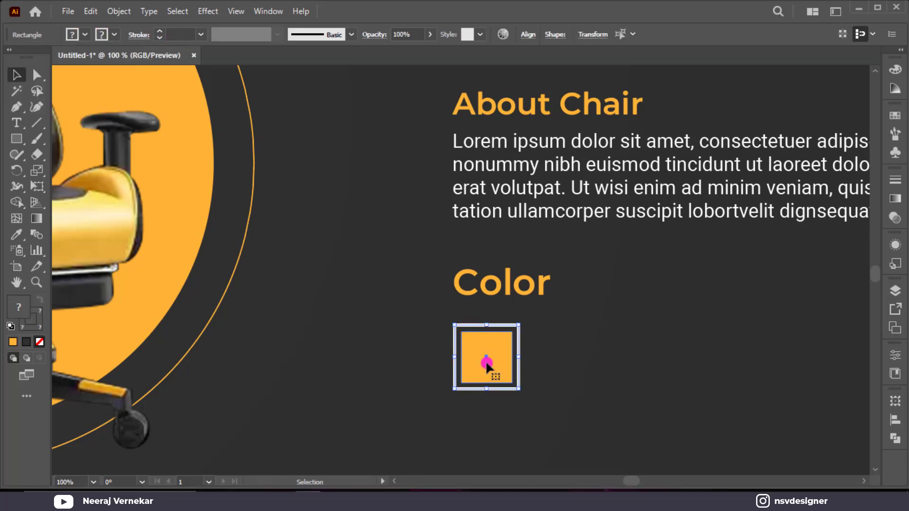
key(a)
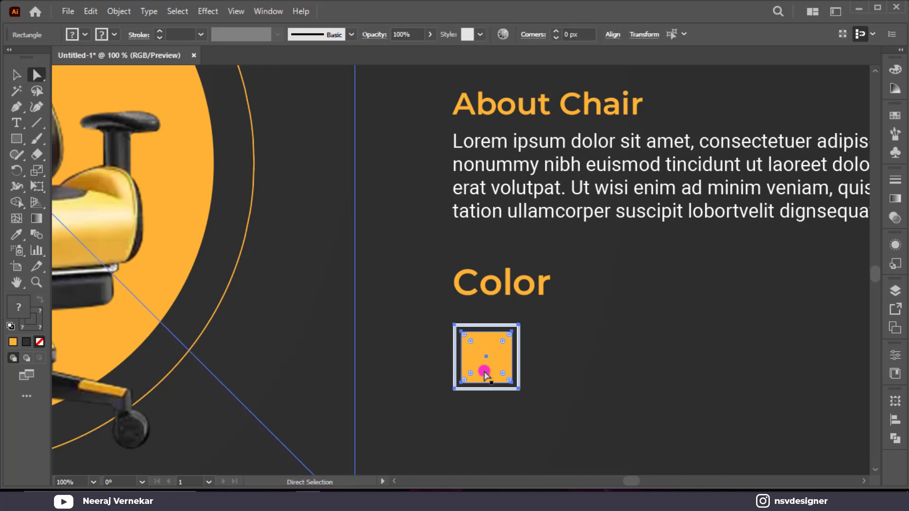
drag(475, 344, 572, 366)
- Duplicate the rounded swatch with its outline to the right, repeating the copy to make an evenly spaced row of four
key(v)
click(560, 357)
click(491, 365)
key(a)
key(ctrl+0)
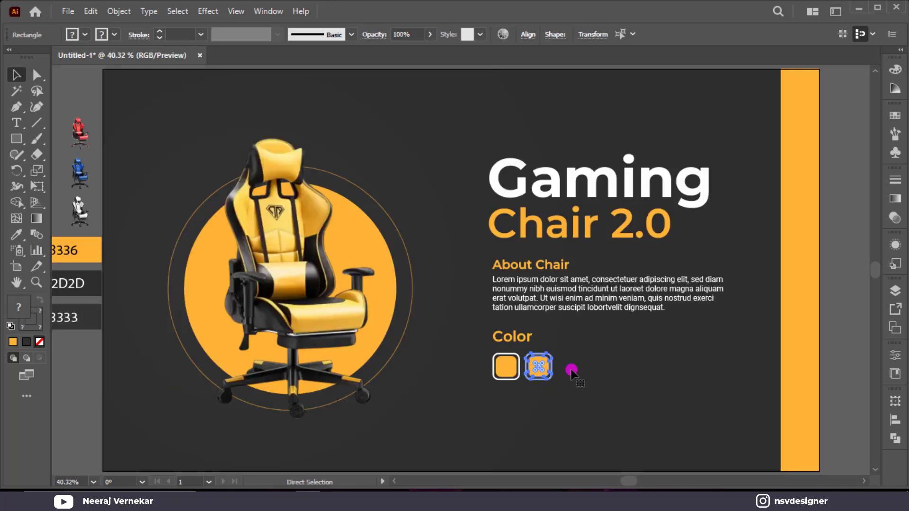
key(ctrl+d)
key(ctrl+d)
key(v)
click(669, 398)
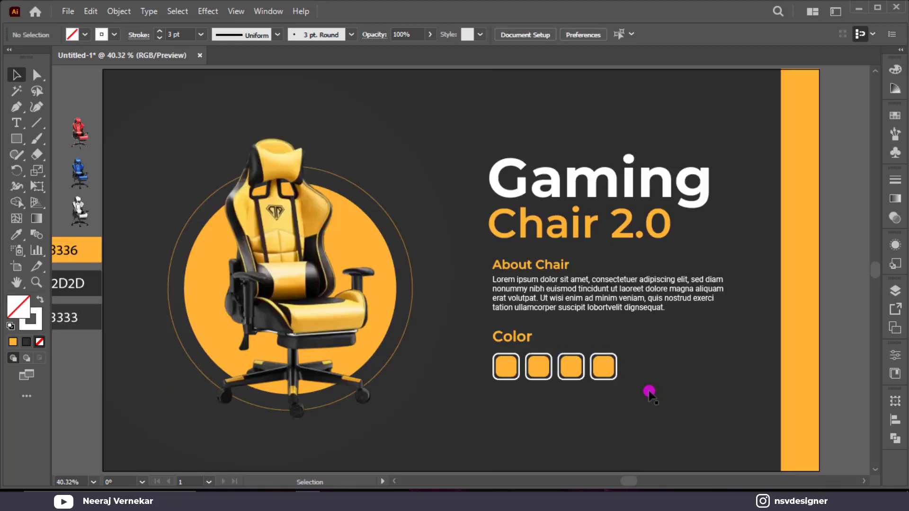
- Try a light grey stroke on the outlines of the second, third and fourth swatches
scroll(572, 365, up, 3)
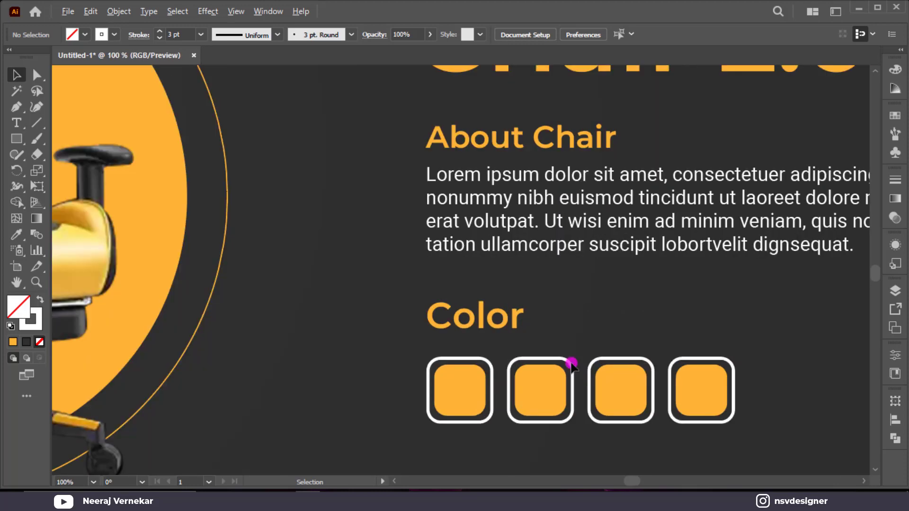
click(572, 365)
shift+click(641, 362)
shift+click(715, 362)
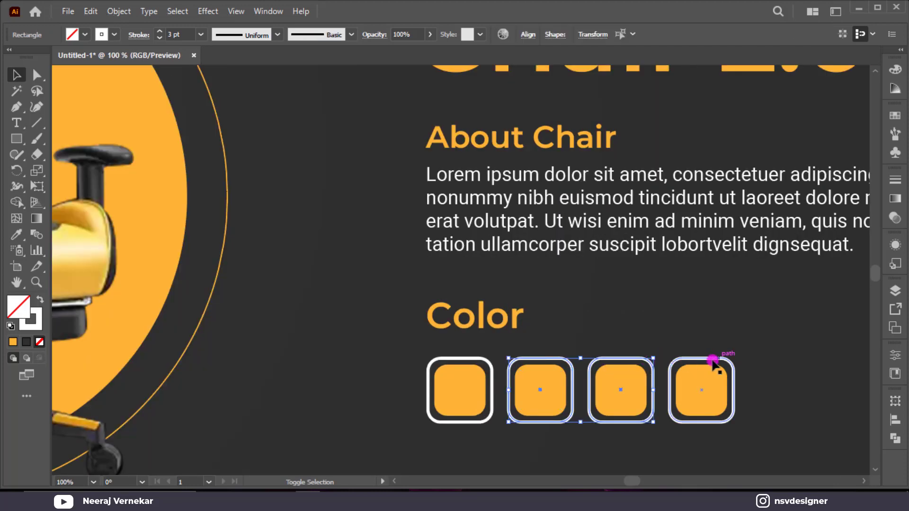
click(115, 36)
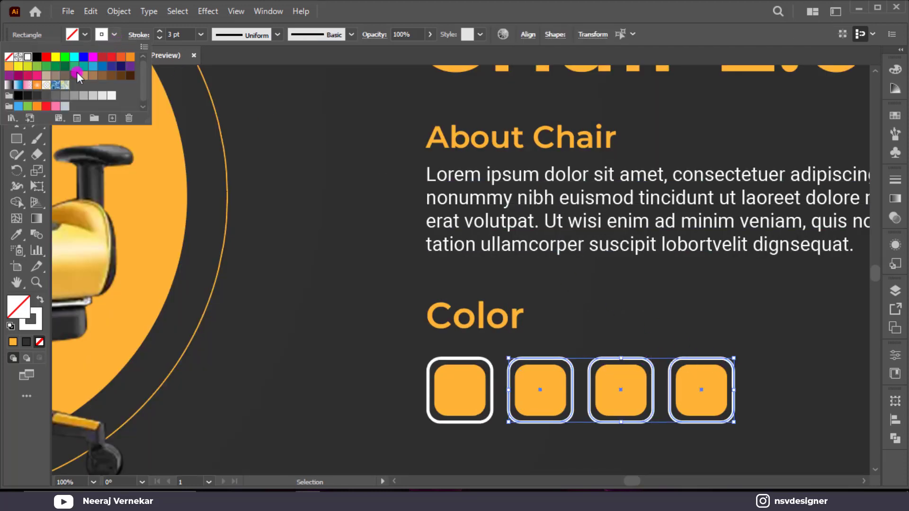
click(47, 96)
click(57, 96)
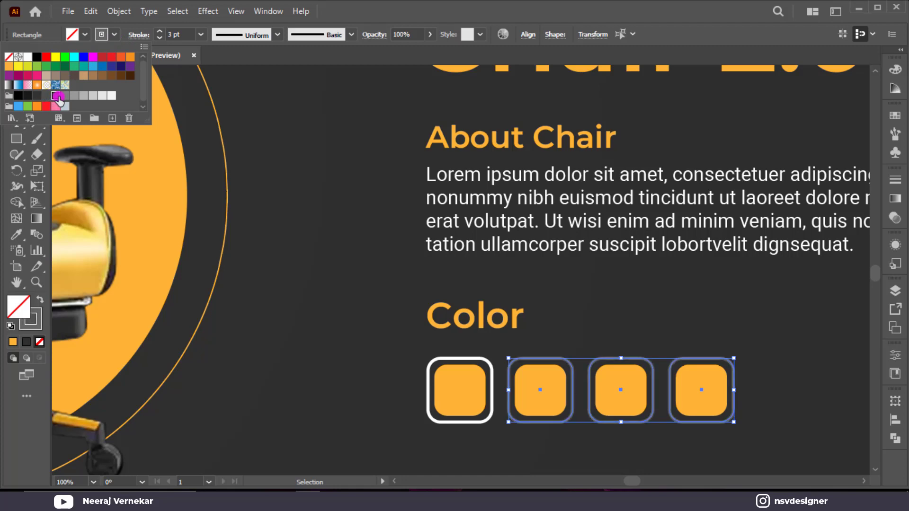
click(82, 97)
click(376, 339)
click(379, 353)
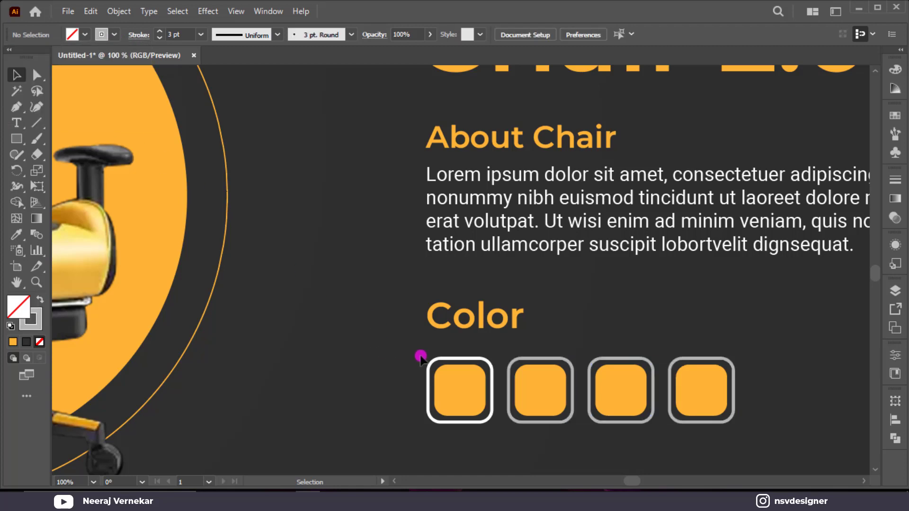
- Set the outlines of the second, third and fourth swatches to a medium grey stroke
click(568, 364)
shift+click(590, 362)
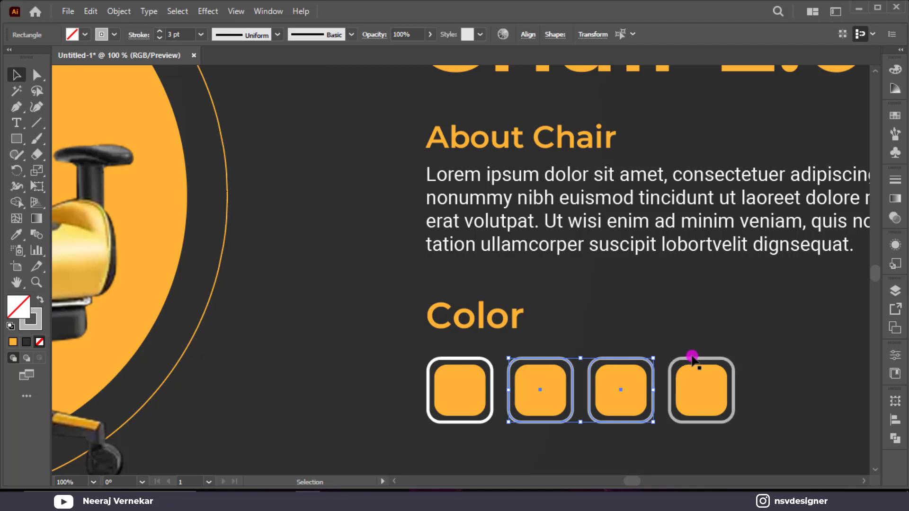
shift+click(716, 362)
click(115, 34)
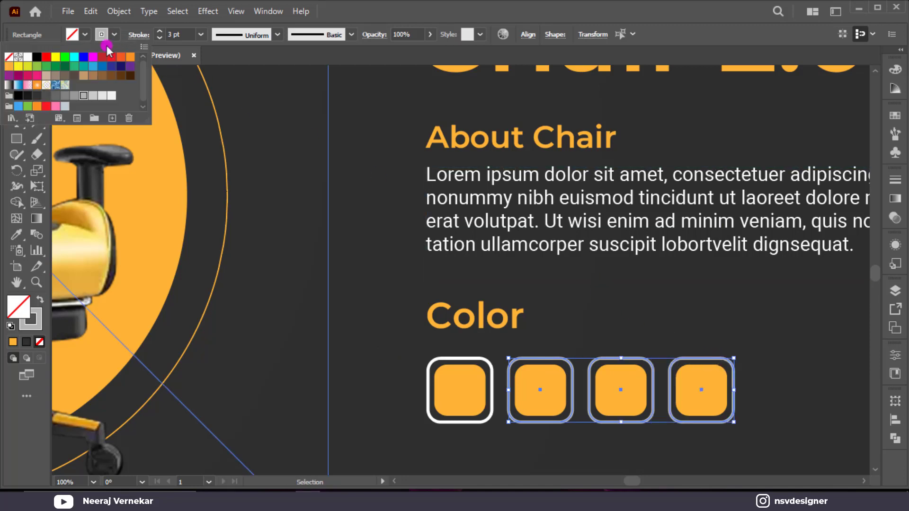
click(66, 96)
click(413, 373)
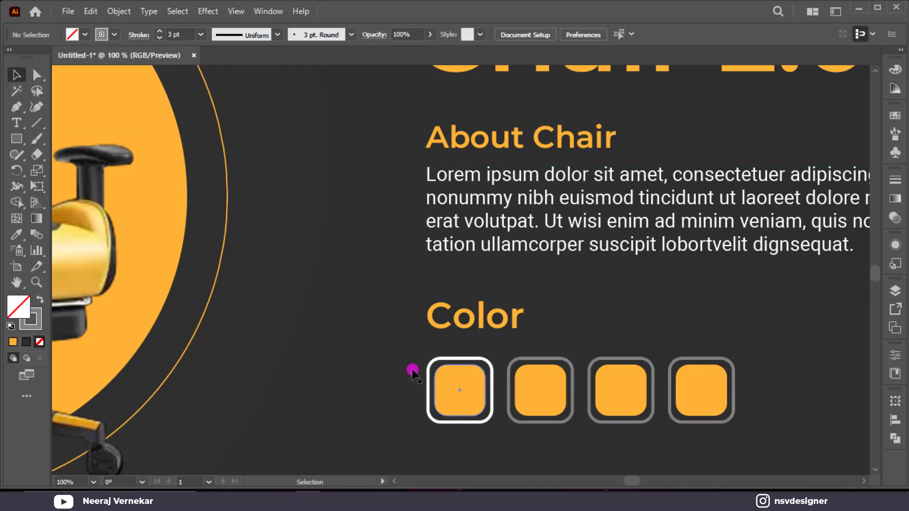
- Enlarge the first swatch together with its white outline slightly from its center
click(457, 367)
shift+click(487, 365)
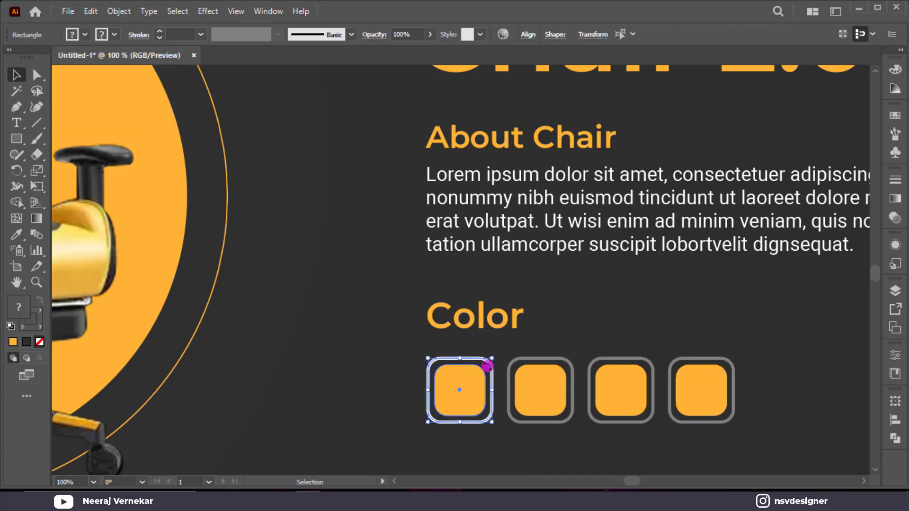
click(590, 327)
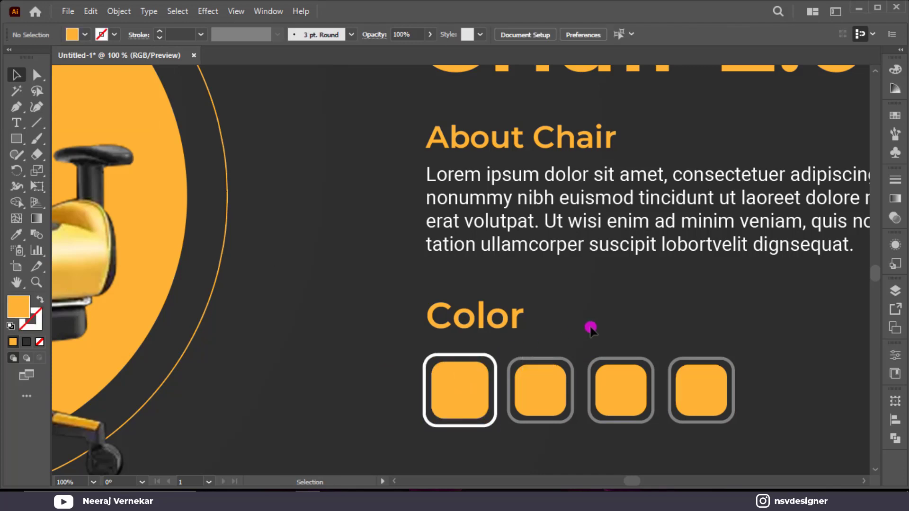
key(ctrl+0)
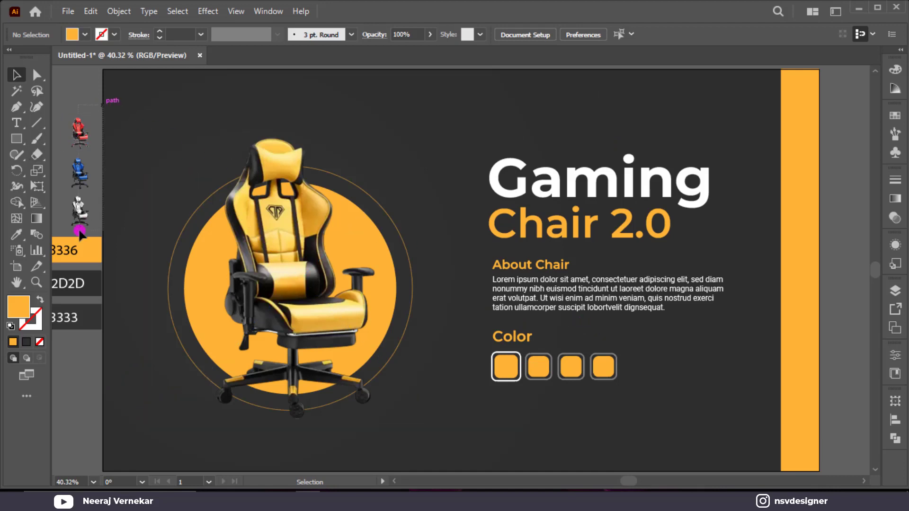
- Move the red, blue and white chair images below the color swatches and bring them to the front
drag(80, 231, 524, 447)
right_click(513, 441)
mouse_move(590, 374)
click(690, 370)
- Arrange the chair images in an evenly spaced row of white, blue and red, aligned by their vertical centers
drag(524, 349, 574, 313)
drag(518, 382, 572, 429)
click(605, 410)
drag(522, 338, 616, 429)
drag(459, 435, 521, 438)
click(624, 34)
click(657, 418)
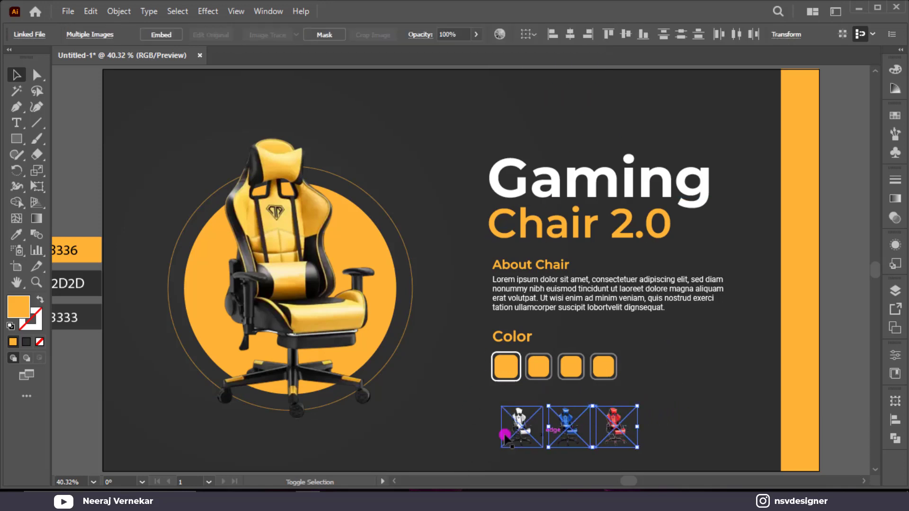
click(674, 429)
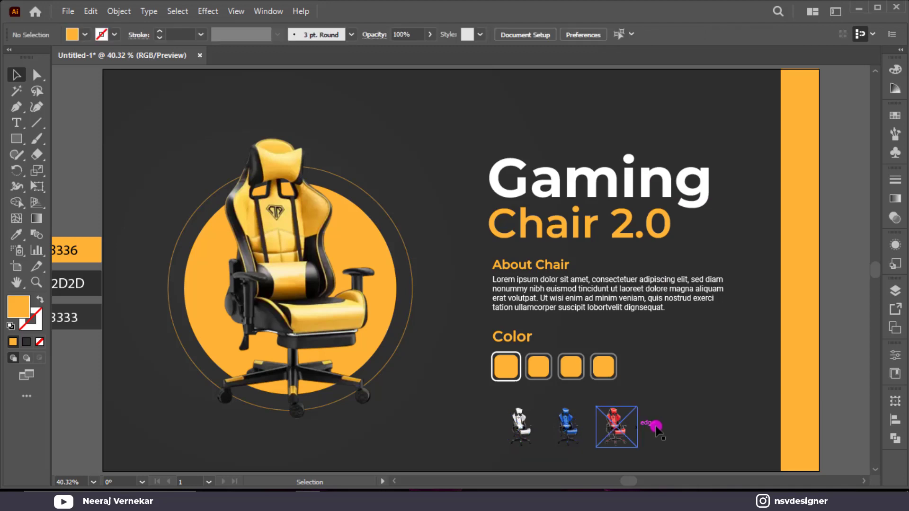
- Draw a small left-pointing triangle with the Star tool beside the white chair and select it
scroll(654, 428, up, 1)
scroll(654, 428, down, 1)
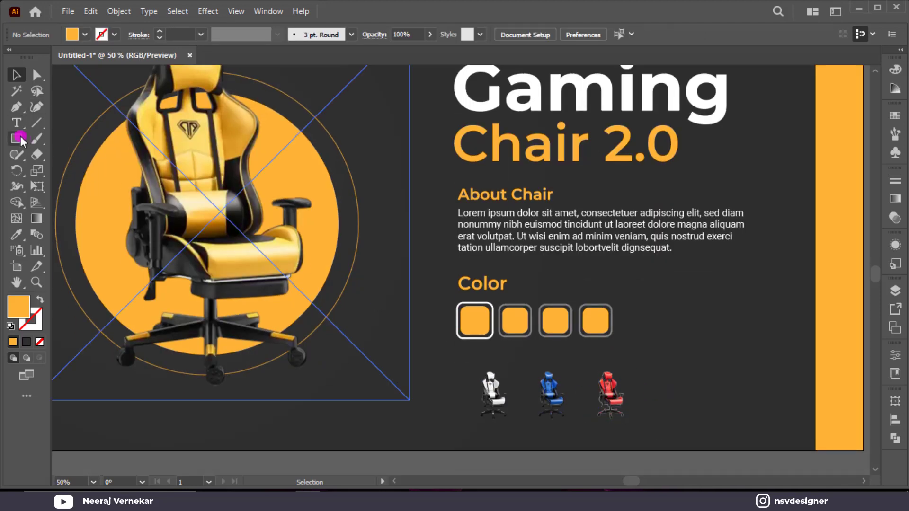
drag(17, 138, 62, 203)
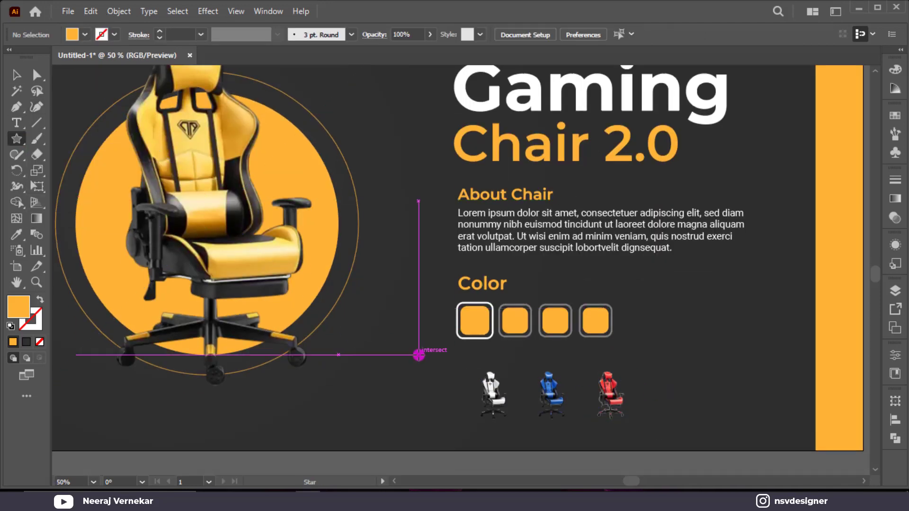
drag(419, 354, 457, 402)
key(Down)
click(20, 76)
click(446, 343)
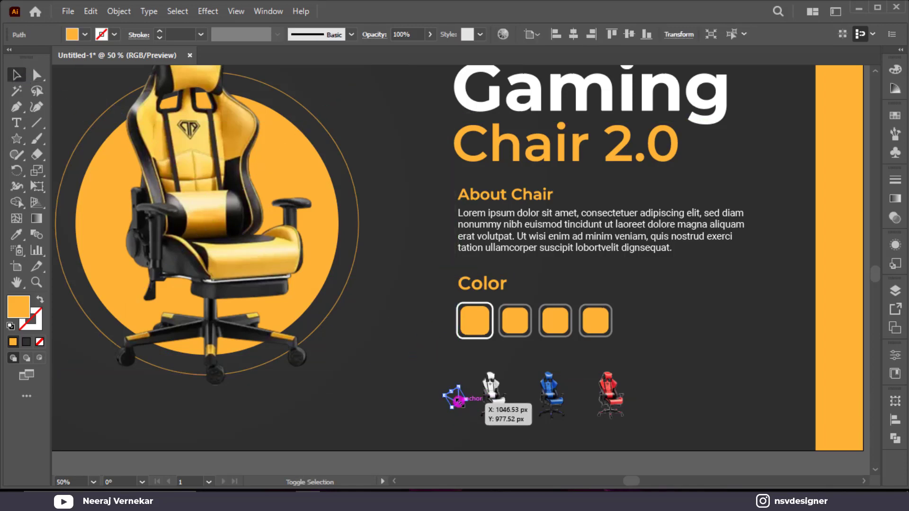
- Give the triangle no fill and a light grey 2 pt stroke
key(shift+x)
click(115, 36)
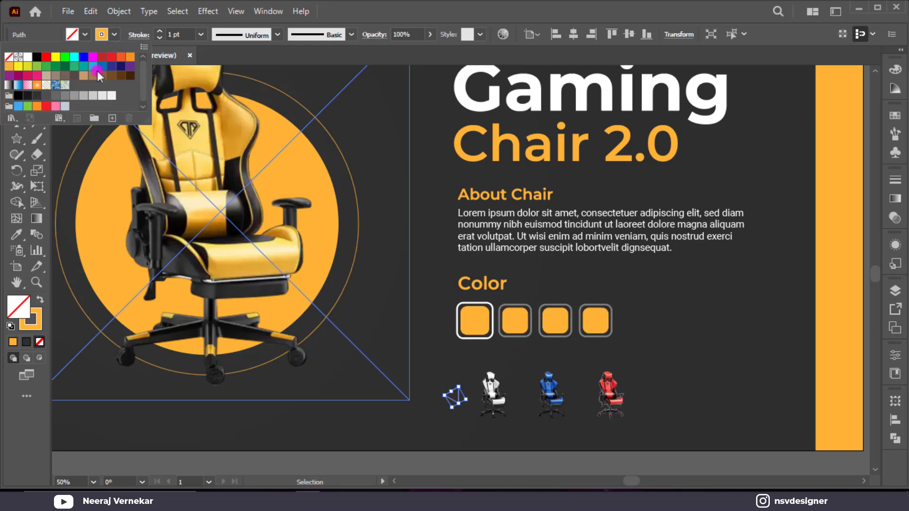
click(450, 370)
click(452, 371)
scroll(474, 402, up, 6)
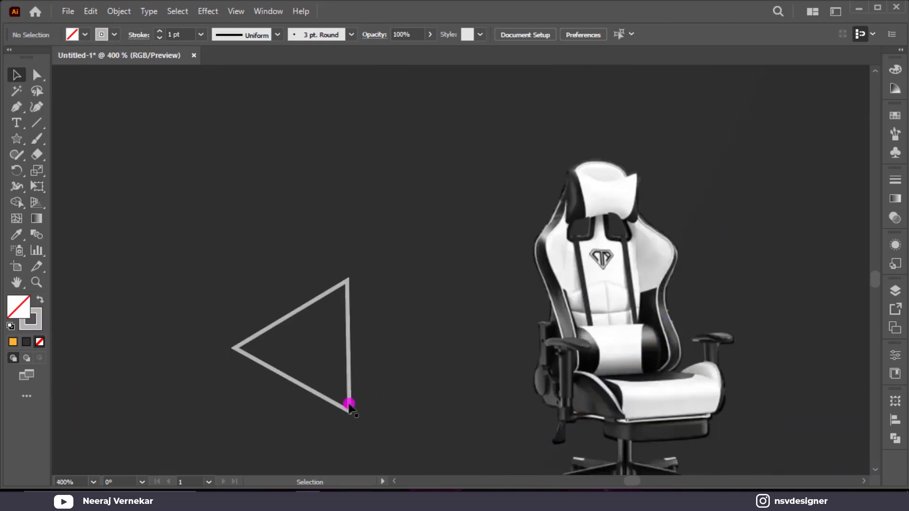
click(349, 405)
scroll(183, 33, up, 1)
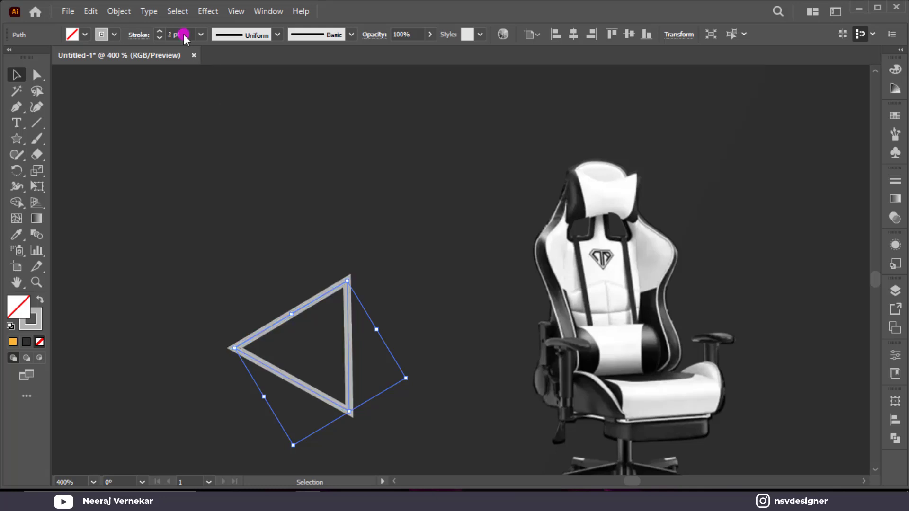
- Cut the triangle at its two right-hand corners with the Scissors tool and delete the vertical side to leave a chevron
drag(38, 156, 70, 171)
click(70, 171)
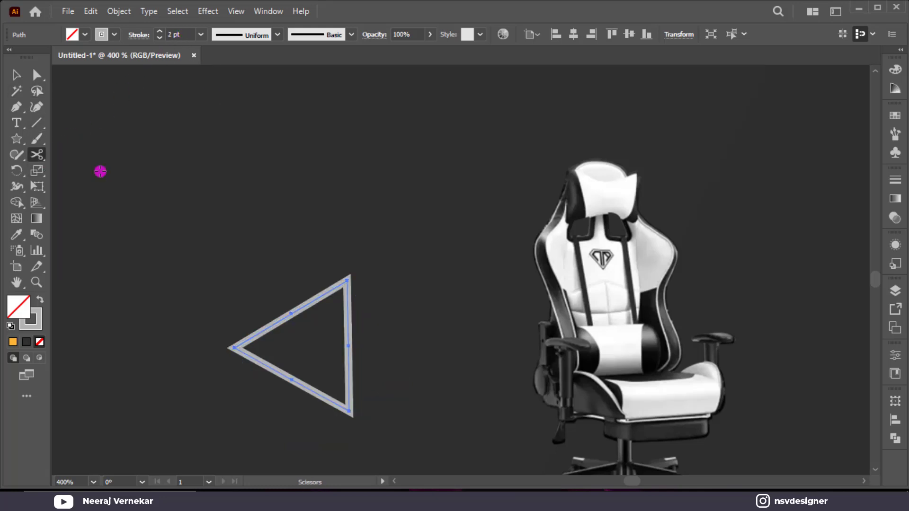
click(344, 281)
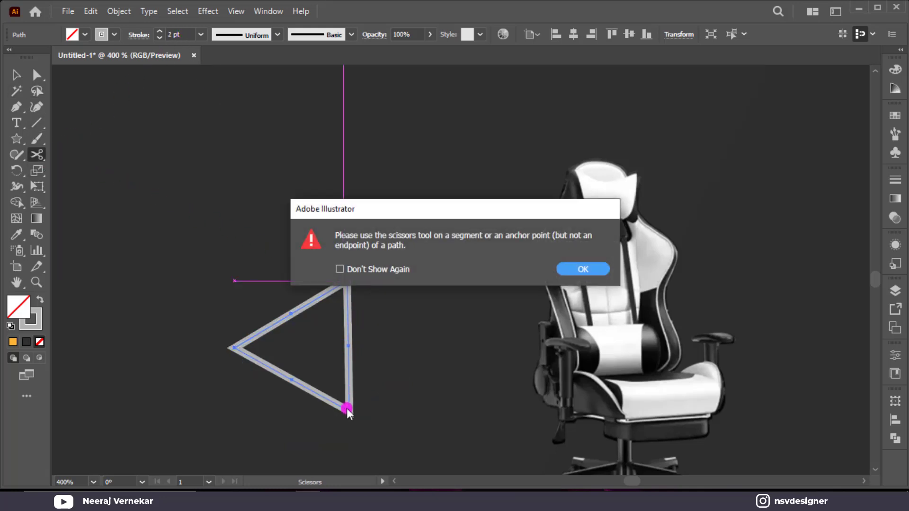
key(Return)
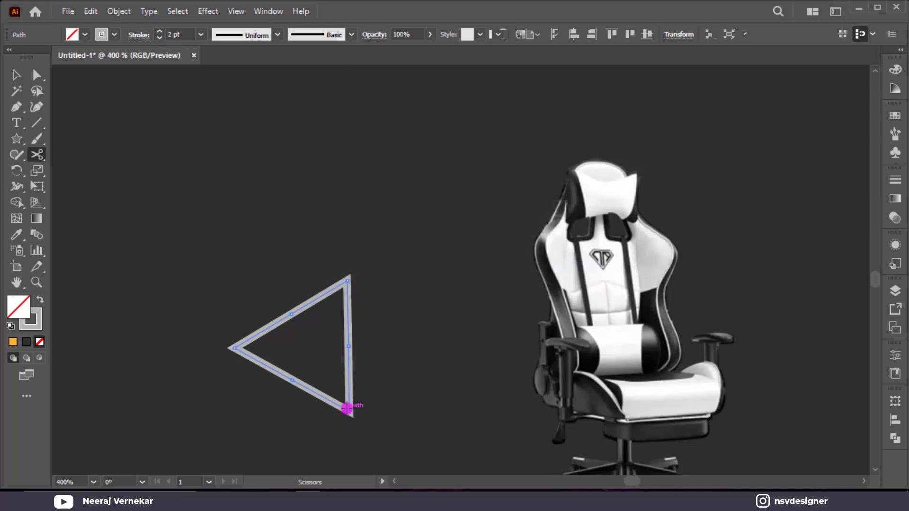
click(347, 410)
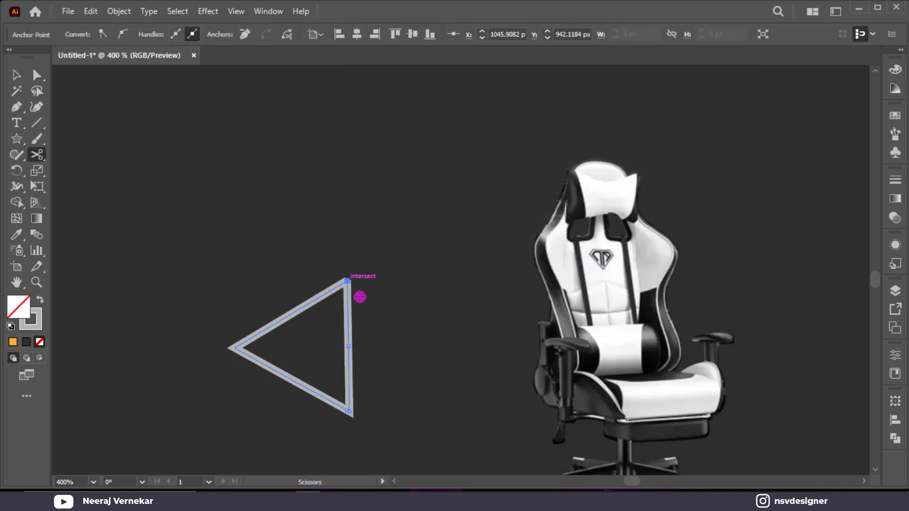
key(v)
click(399, 338)
click(349, 347)
key(Delete)
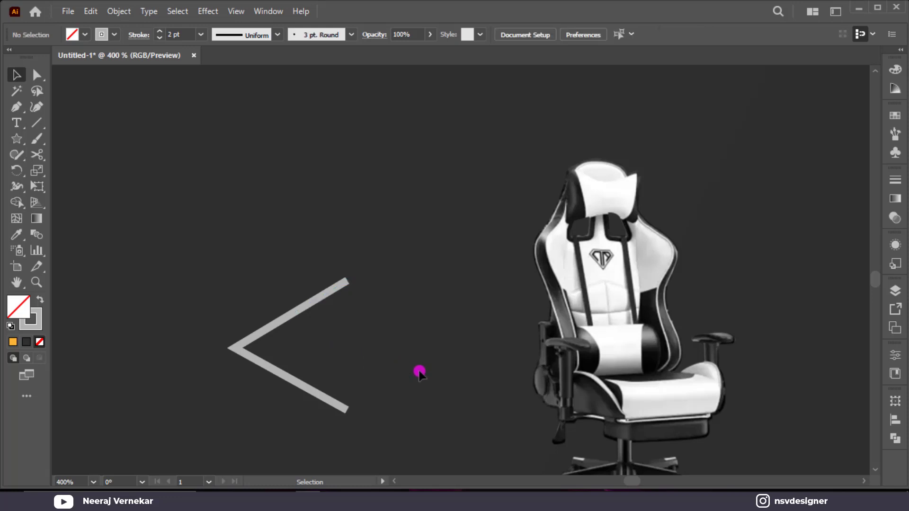
- Scale the grey chevron down to about three quarters of its size, keeping its tip in place
click(254, 338)
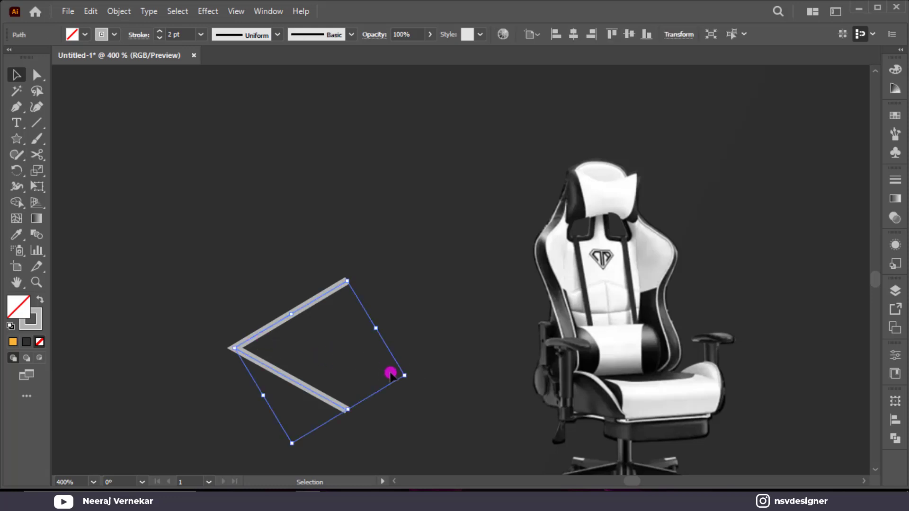
drag(400, 374, 364, 358)
click(286, 337)
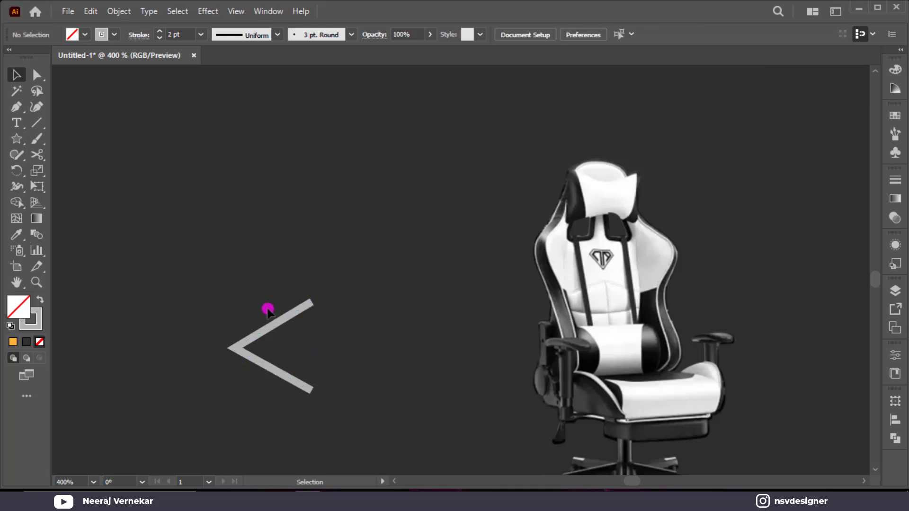
- Expand the grey chevron's stroke into a filled shape
click(278, 322)
click(118, 11)
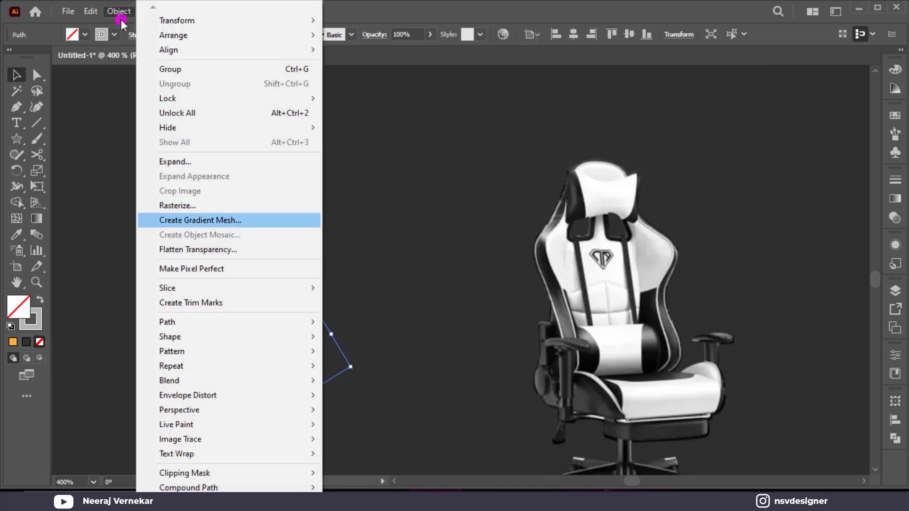
click(183, 161)
click(433, 333)
click(430, 326)
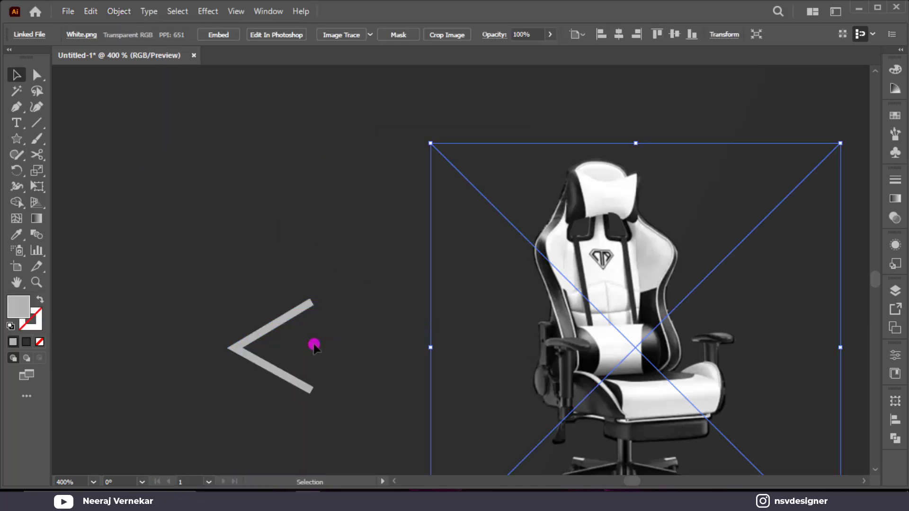
- Narrow the chevron and place it close beside the white chair, level with the row of chairs
click(301, 310)
drag(313, 347, 345, 331)
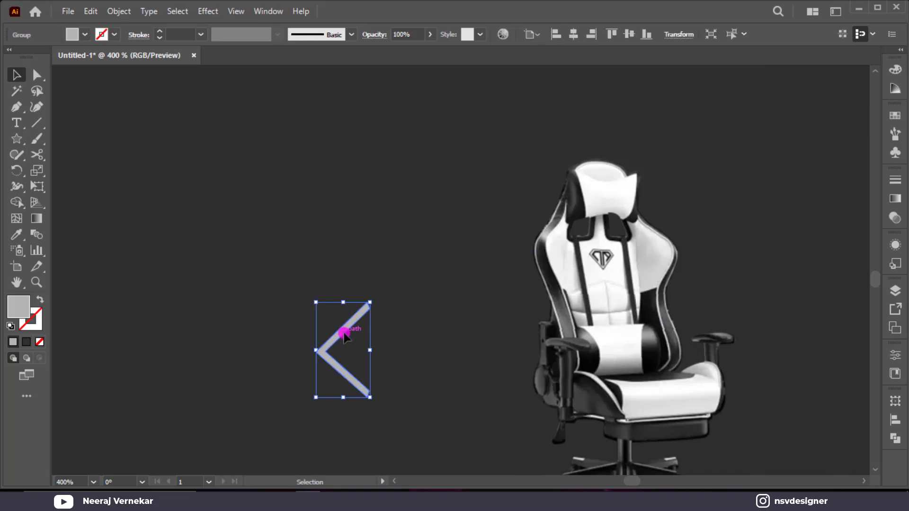
ctrl+click(344, 335)
key(ctrl+0)
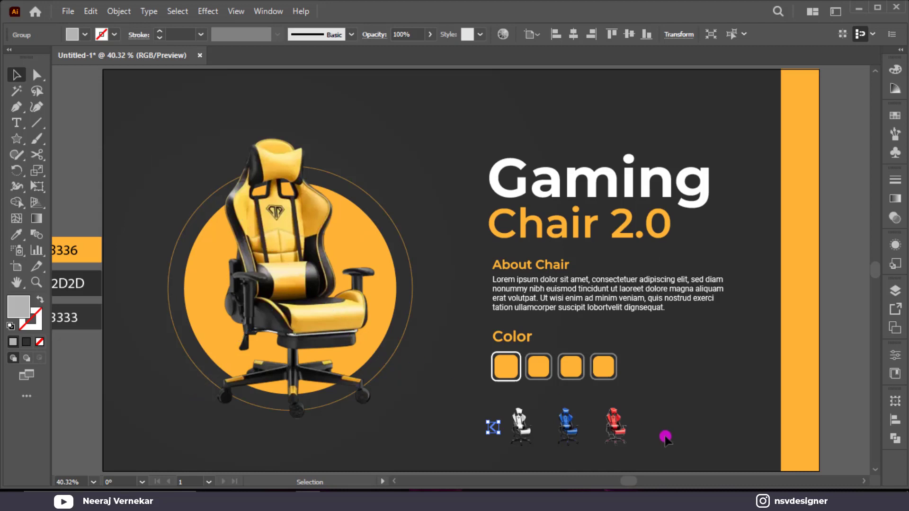
click(663, 438)
click(494, 429)
drag(498, 433, 503, 438)
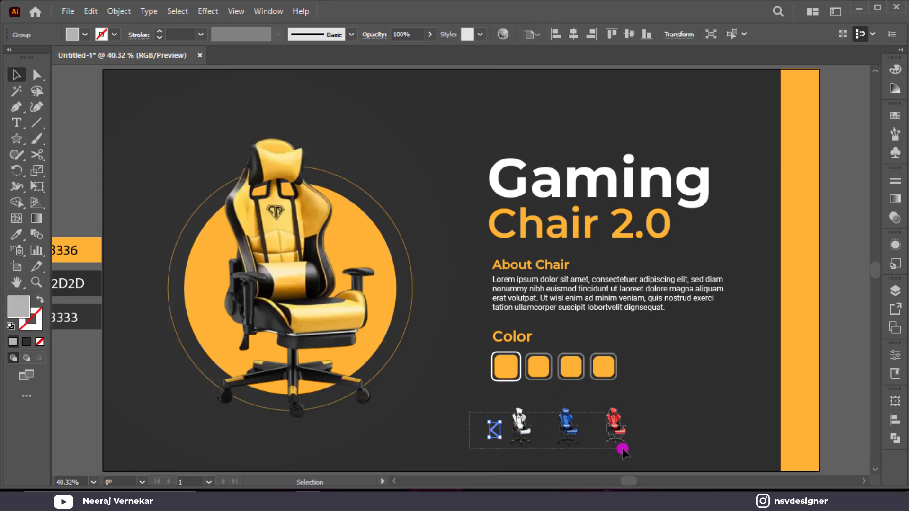
drag(623, 450, 624, 453)
click(738, 432)
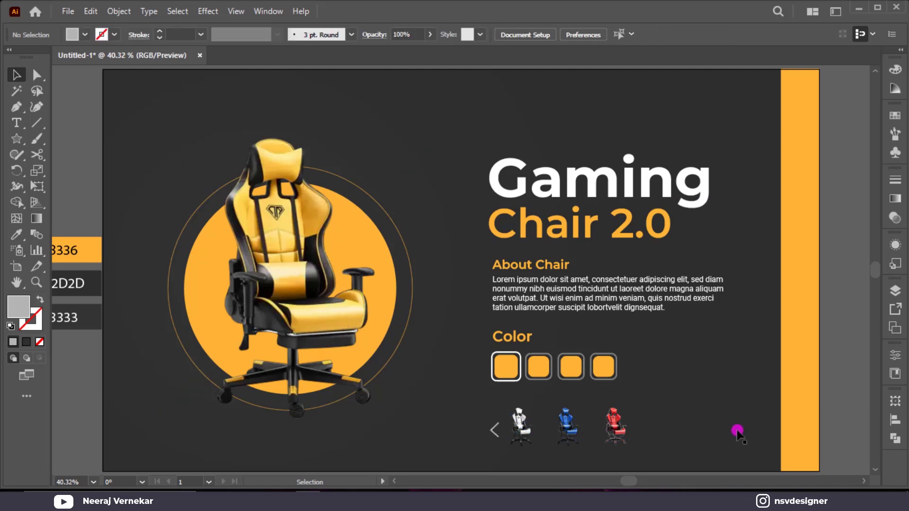
- Copy the chevron horizontally to the far side of the red chair and turn the copy to point right
drag(496, 439, 641, 439)
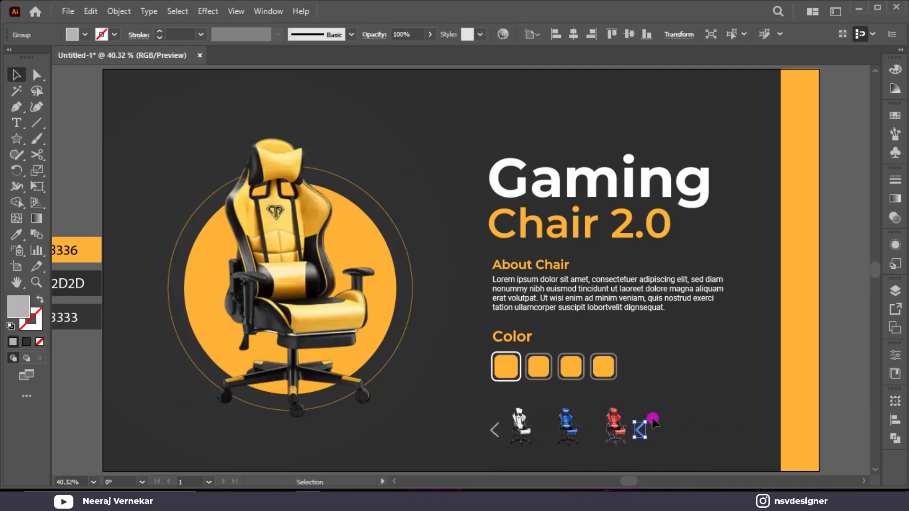
click(652, 423)
click(644, 425)
scroll(644, 425, up, 5)
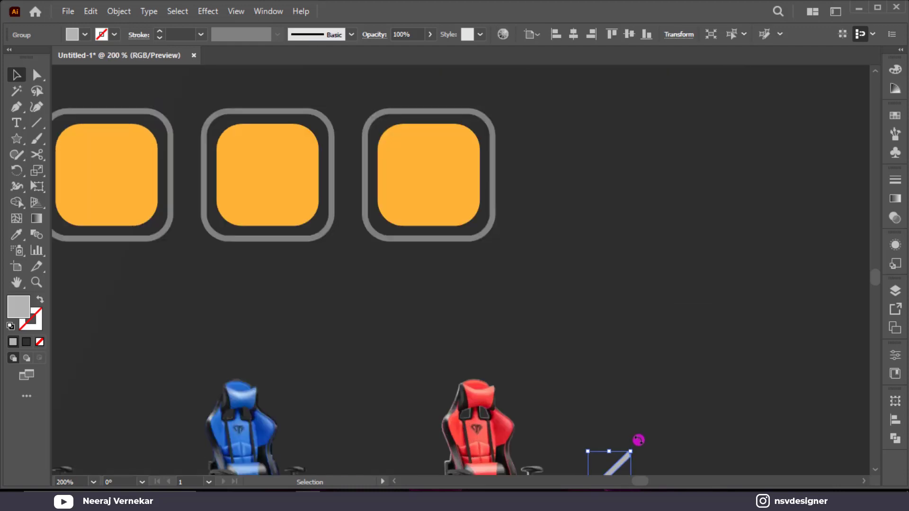
drag(638, 440, 527, 477)
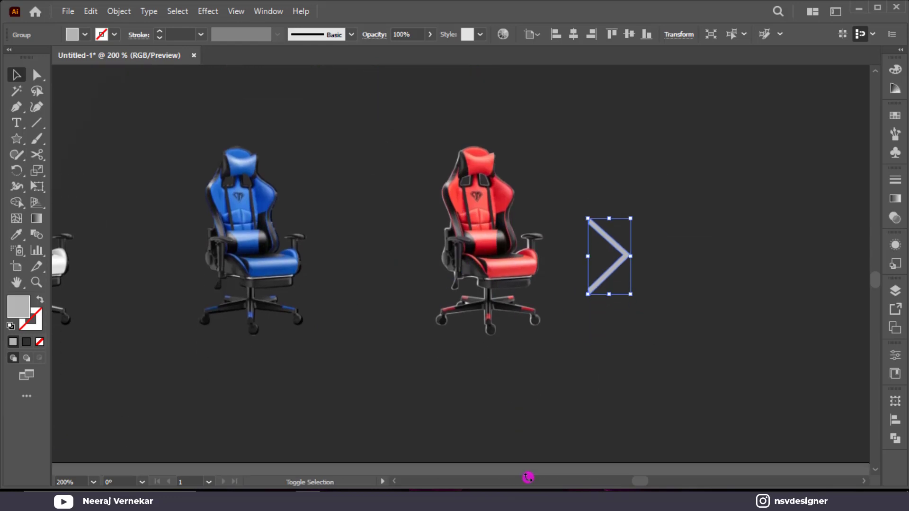
key(ctrl+0)
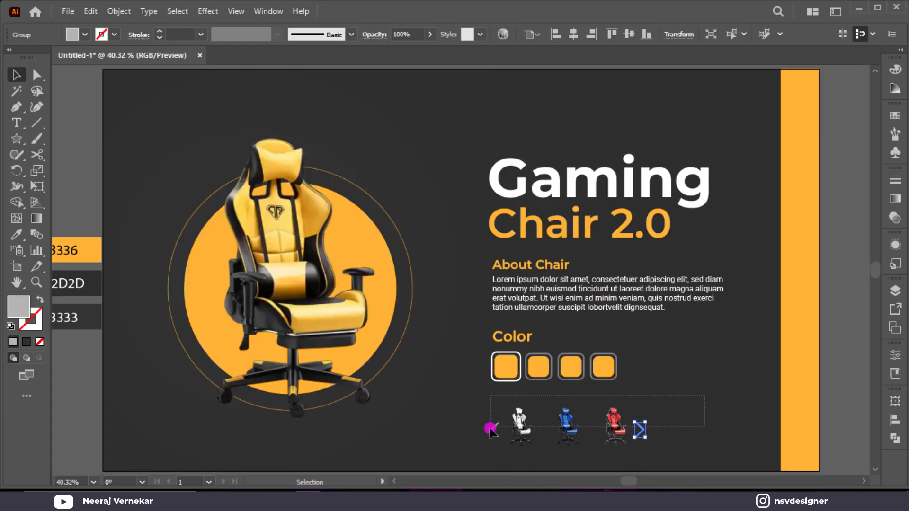
- Align both chevrons and the three small chairs on a common vertical centre
drag(490, 428, 491, 428)
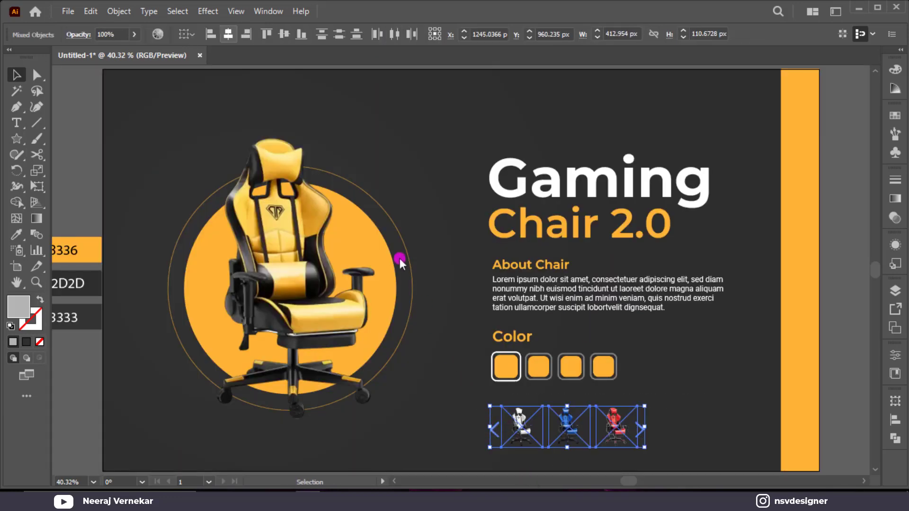
click(284, 34)
click(718, 395)
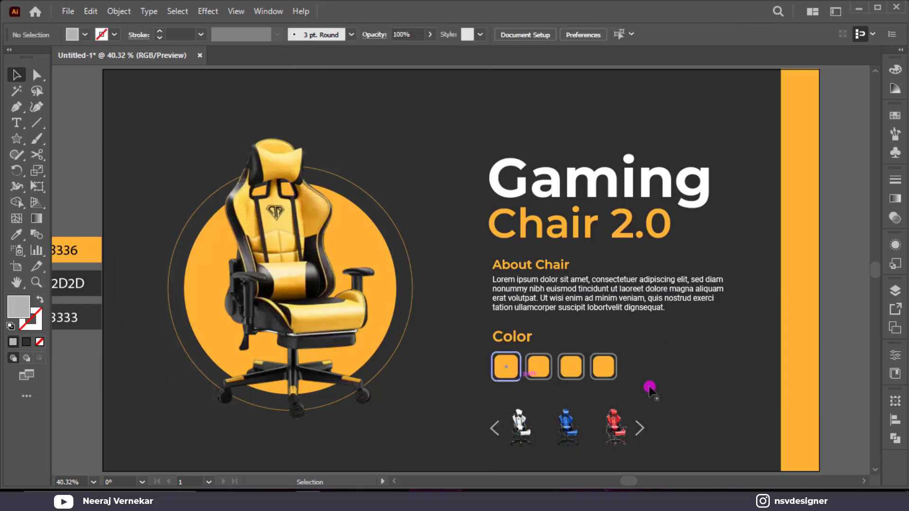
- Fill the second color swatch with the white sampled from the white chair
click(534, 369)
key(i)
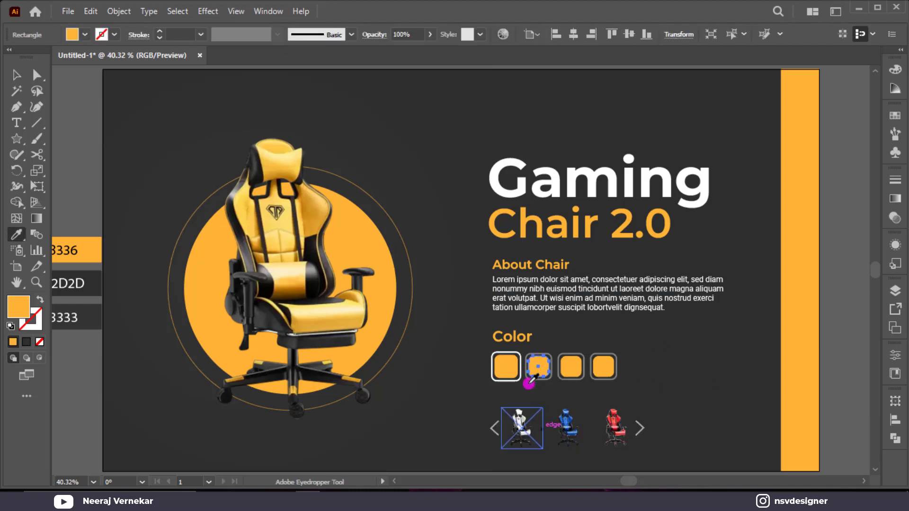
click(521, 410)
- Fill the third color swatch with a dark blue sampled from the blue chair
ctrl+click(570, 371)
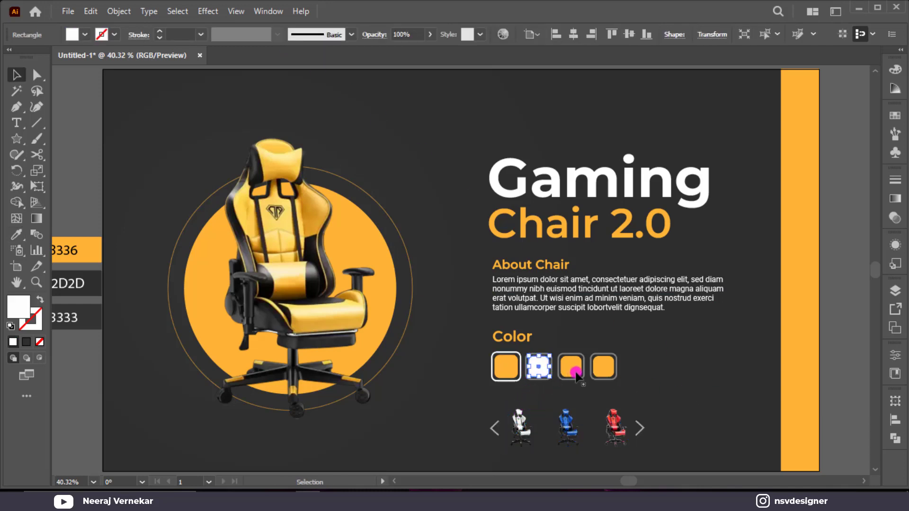
click(566, 415)
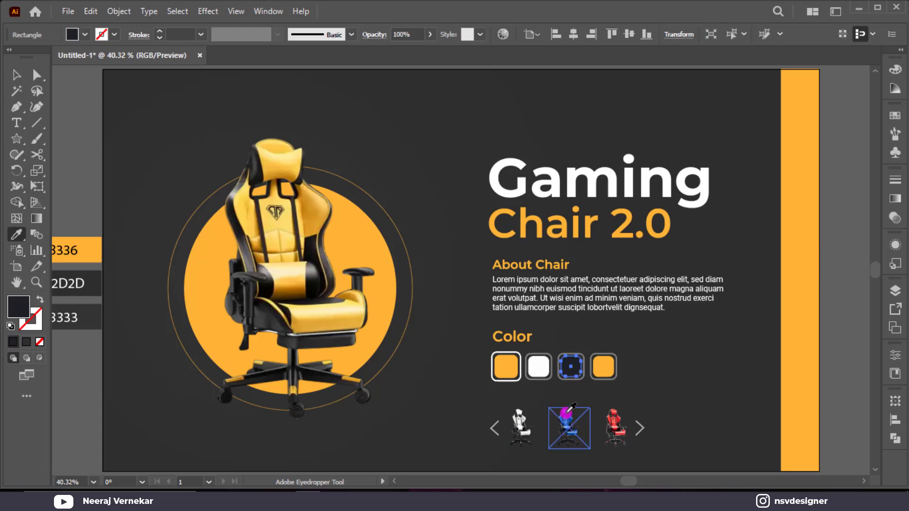
click(567, 413)
key(v)
scroll(554, 415, up, 2)
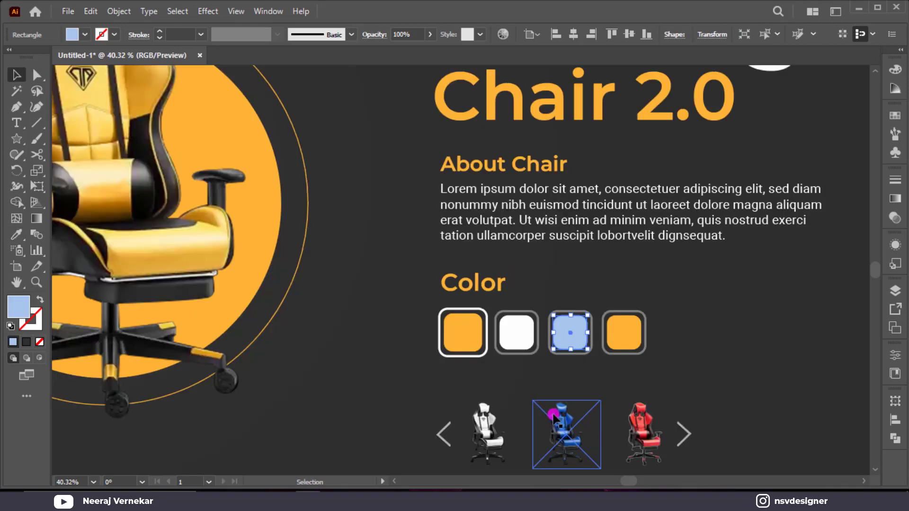
scroll(554, 417, up, 5)
key(i)
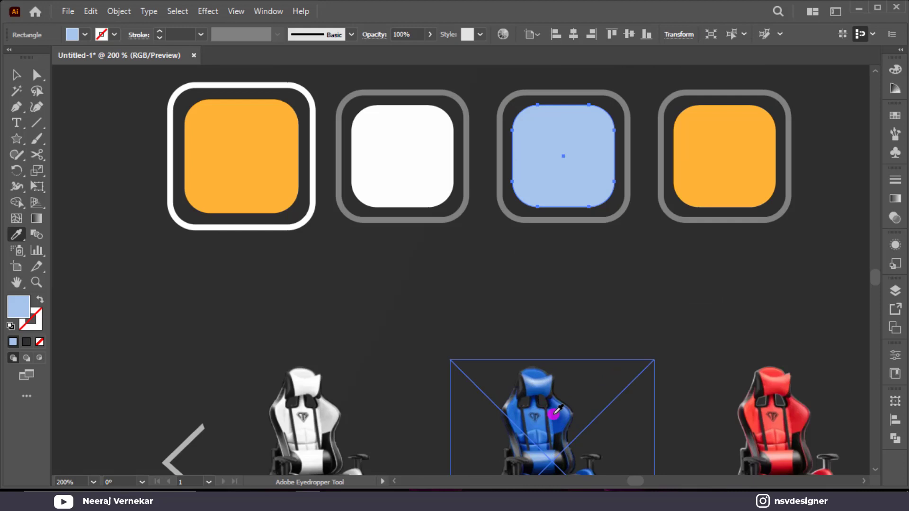
click(555, 413)
- Fill the fourth color swatch with the red sampled from the red chair
ctrl+click(714, 155)
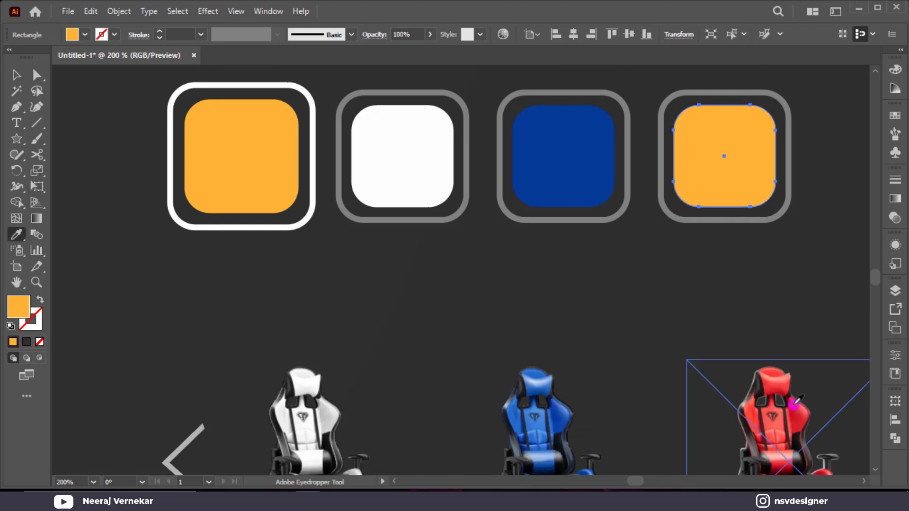
click(796, 407)
key(v)
click(694, 308)
key(ctrl+0)
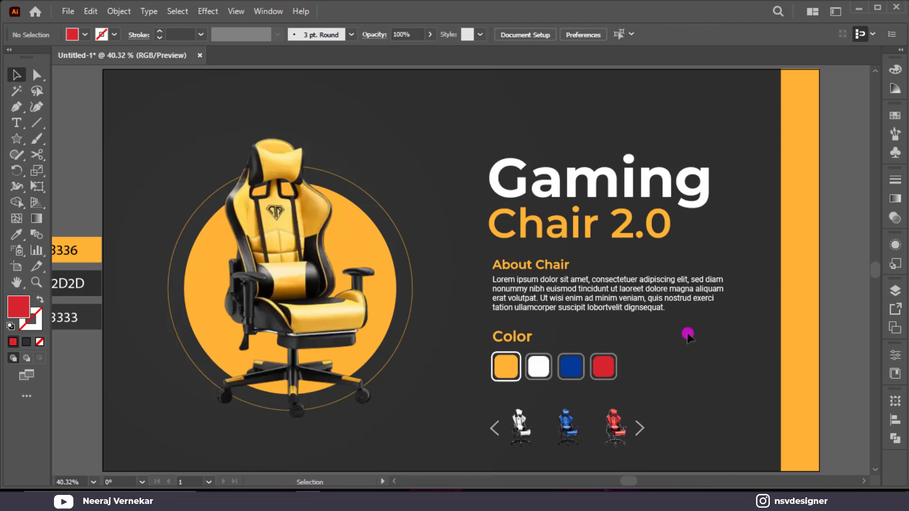
click(527, 423)
click(667, 428)
click(493, 435)
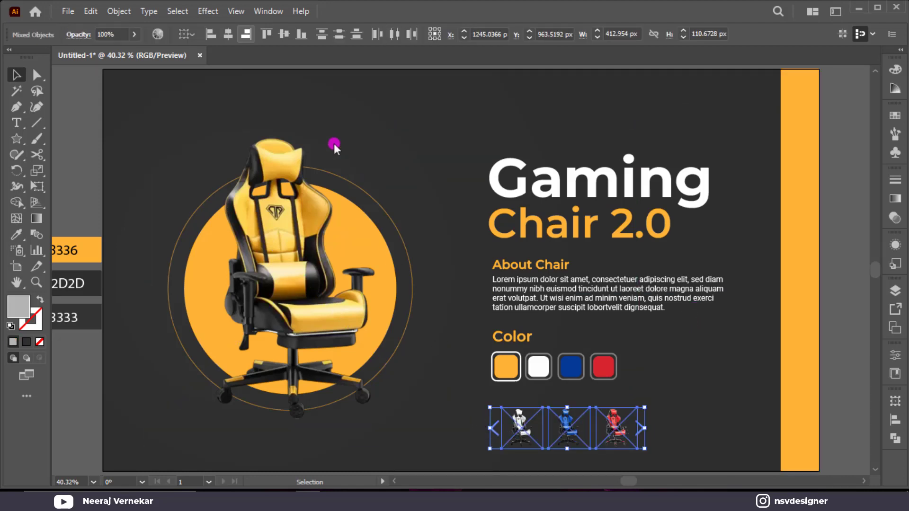
click(712, 421)
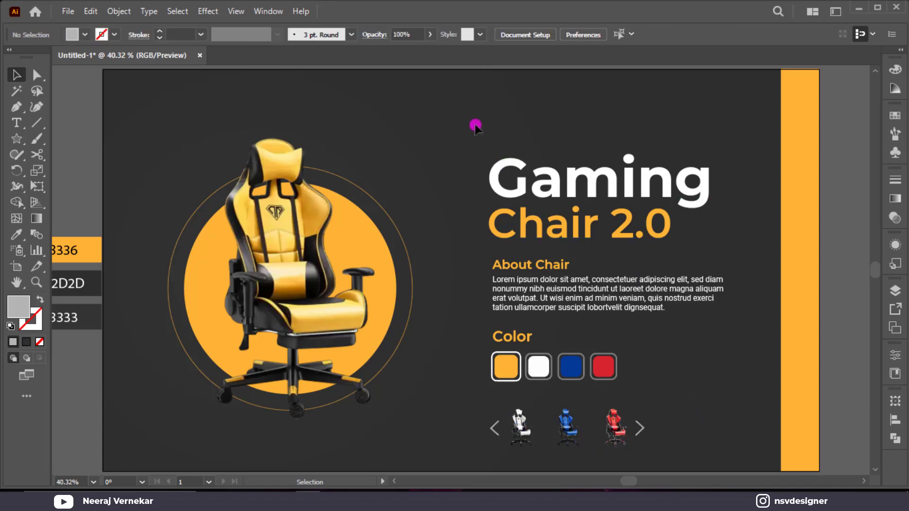
drag(758, 453, 760, 450)
click(773, 356)
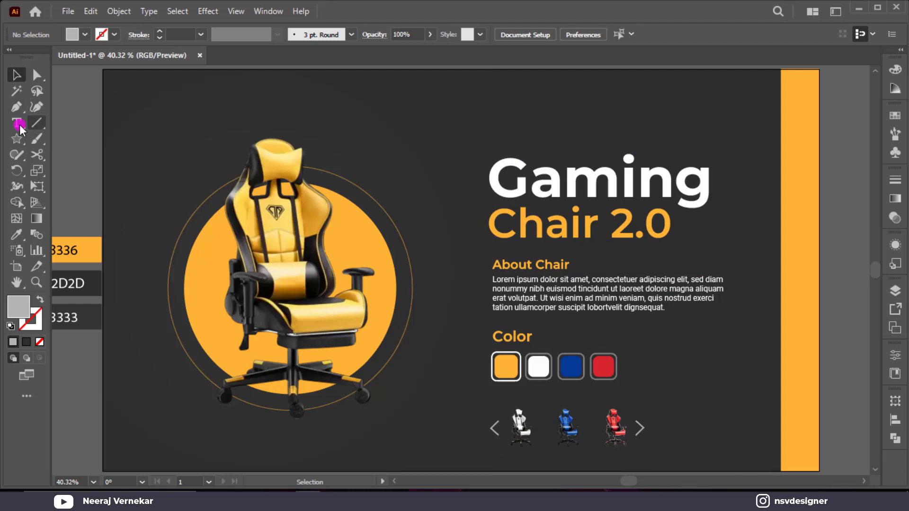
- Add the text HOME above the yellow chair and copy the white Roboto style of the About Chair paragraph onto it
click(18, 124)
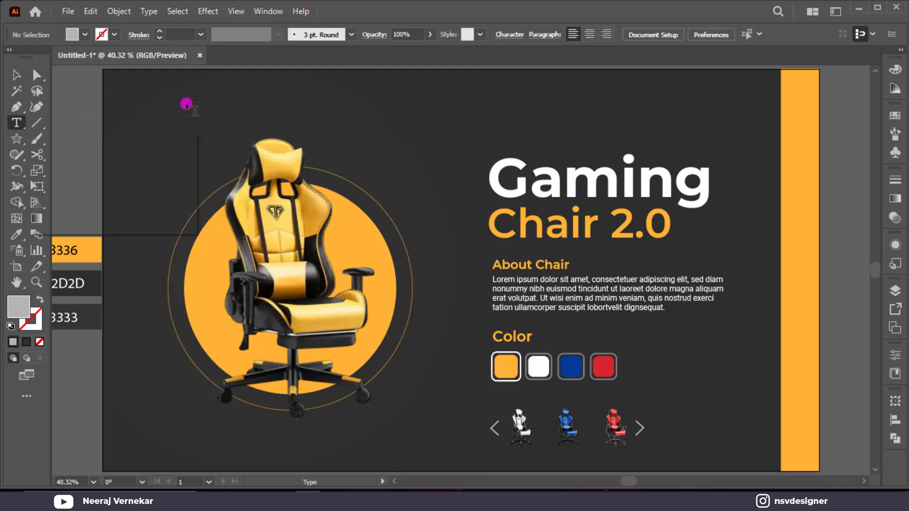
click(225, 99)
text(HOME)
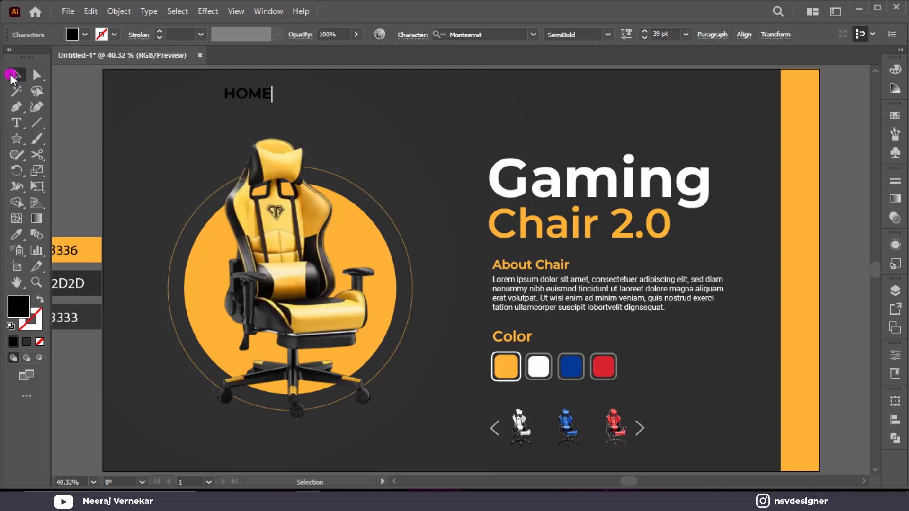
click(15, 75)
key(i)
click(538, 284)
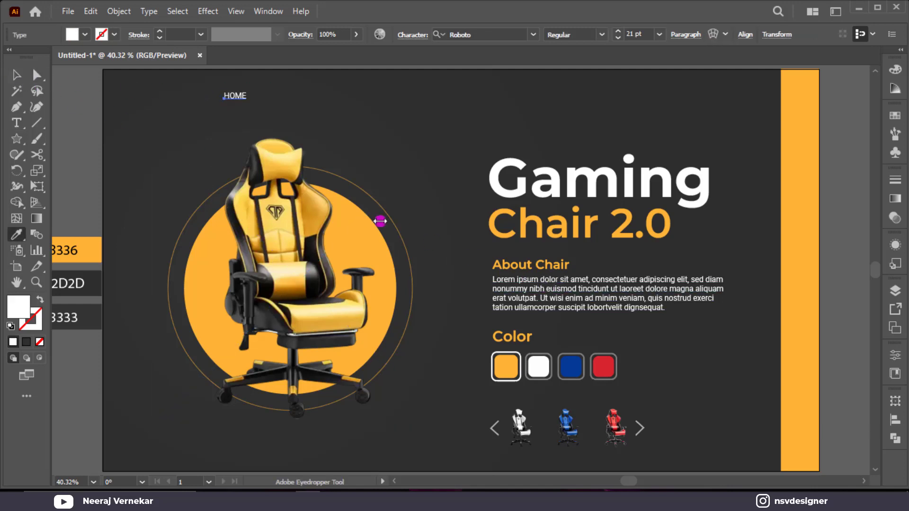
- Set the HOME text to the Medium weight at 24 pt
click(23, 77)
click(603, 34)
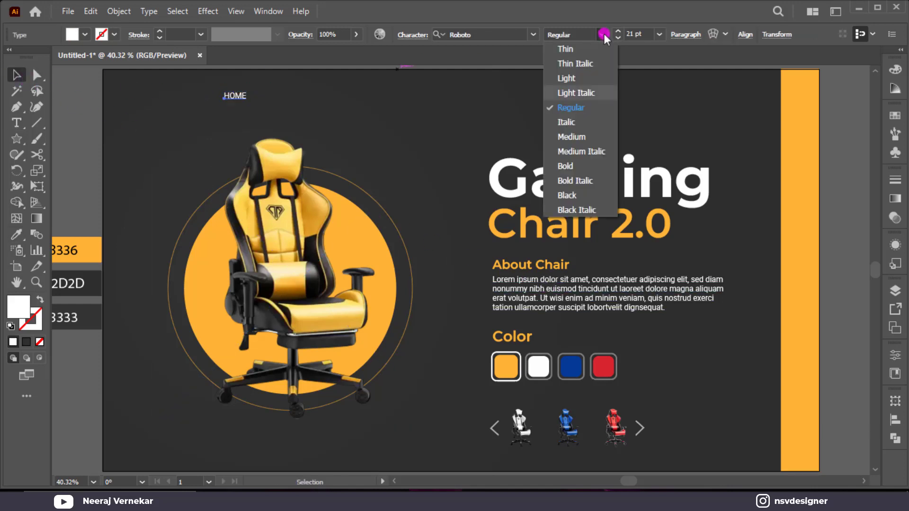
click(589, 136)
drag(249, 103, 300, 104)
click(646, 35)
text(28)
key(Return)
- Duplicate the HOME text into an evenly spaced row of five and shift the whole row a little to the right
click(486, 89)
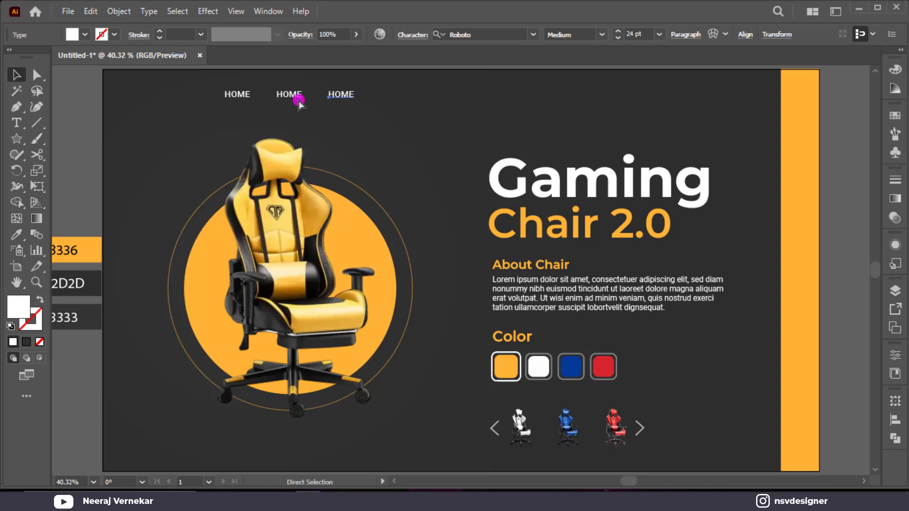
key(ctrl+d)
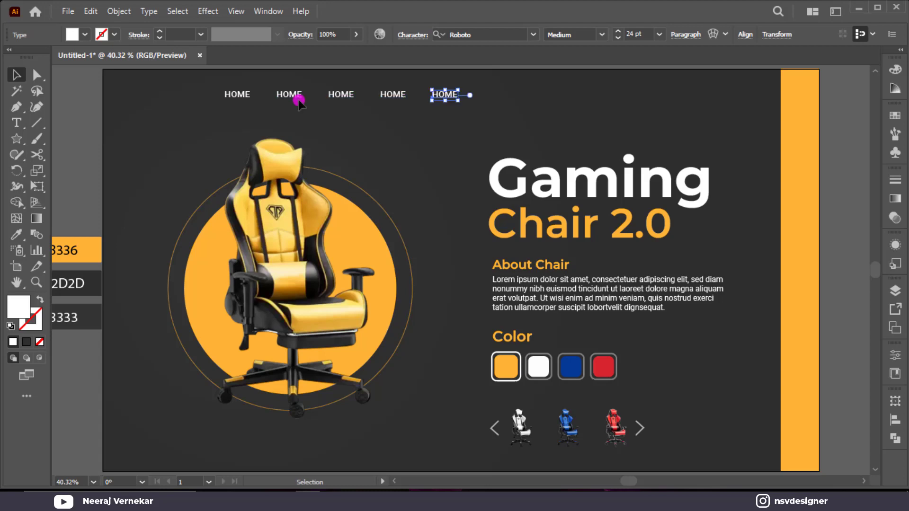
click(521, 107)
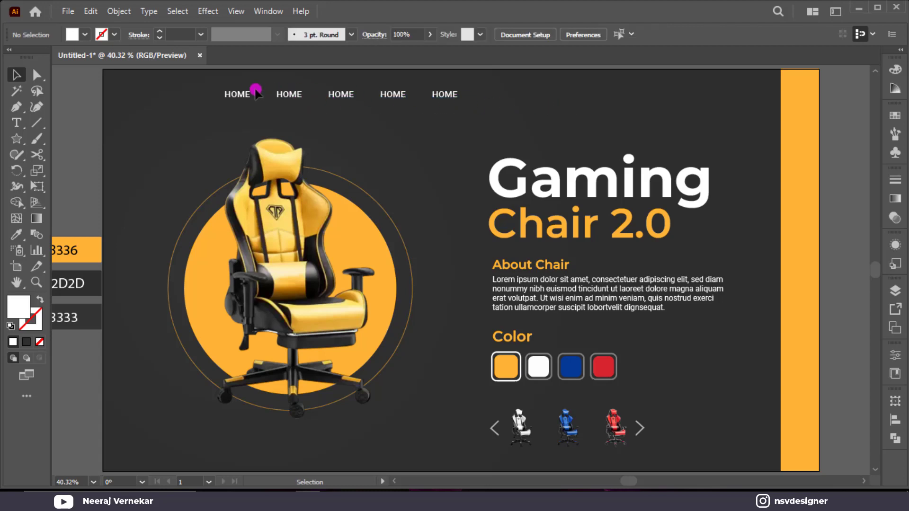
drag(212, 85, 483, 101)
click(609, 99)
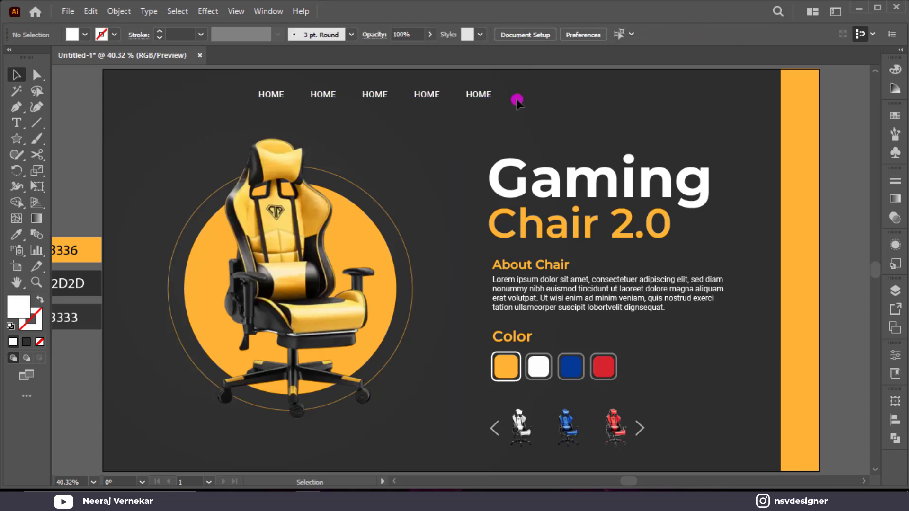
- Replace the second HOME with ALL PRODUCTAS and move the last three HOME items right to make room
click(313, 93)
double_click(322, 96)
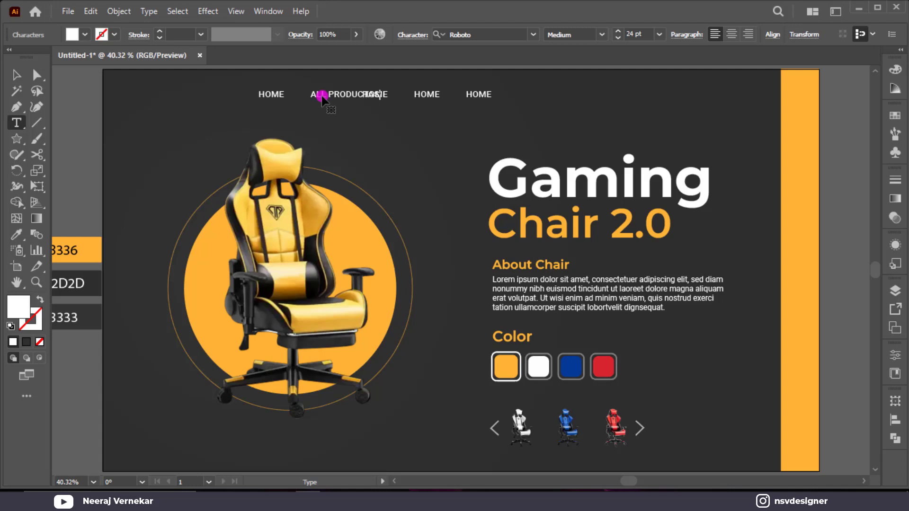
click(589, 106)
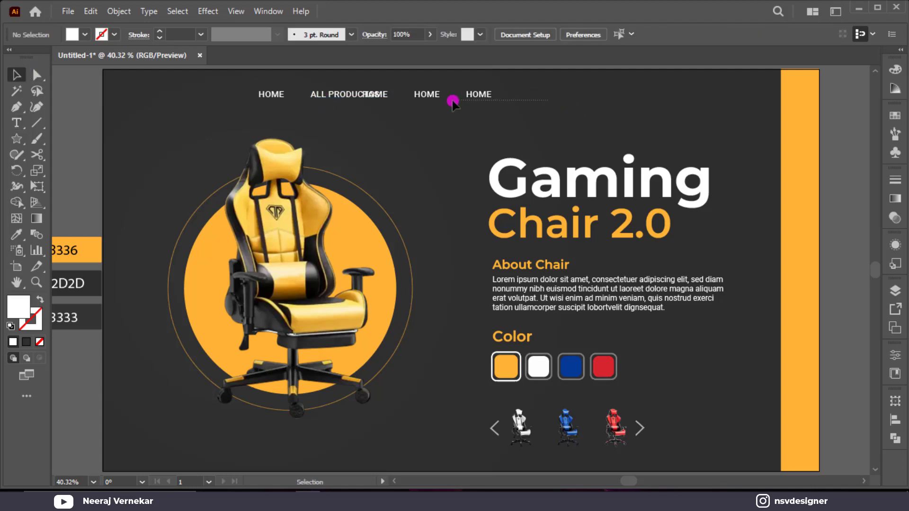
drag(386, 96, 560, 96)
click(392, 132)
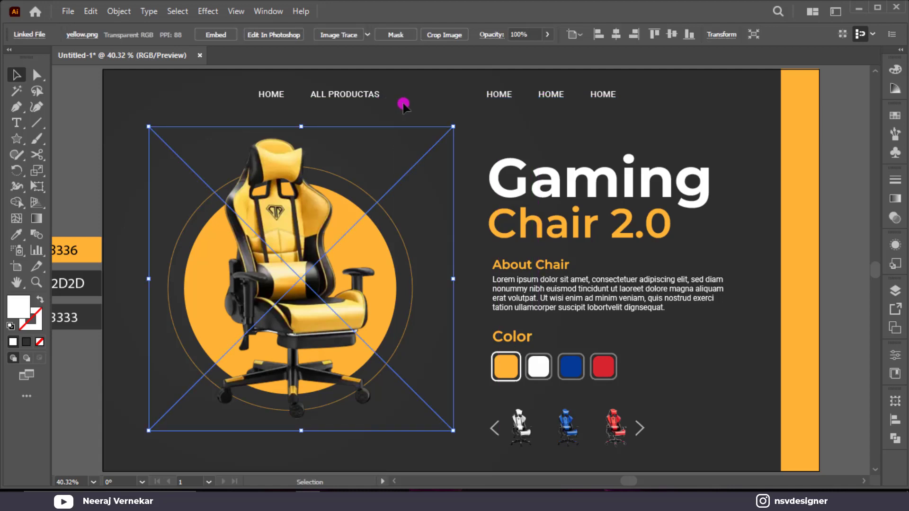
- Correct the second menu item's wording to ALL PRODUCTS
click(385, 105)
double_click(371, 98)
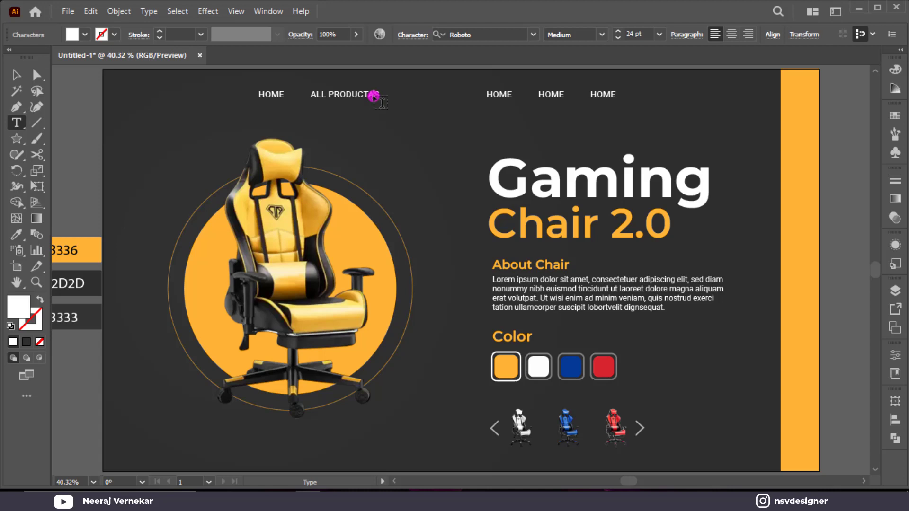
click(16, 74)
click(407, 120)
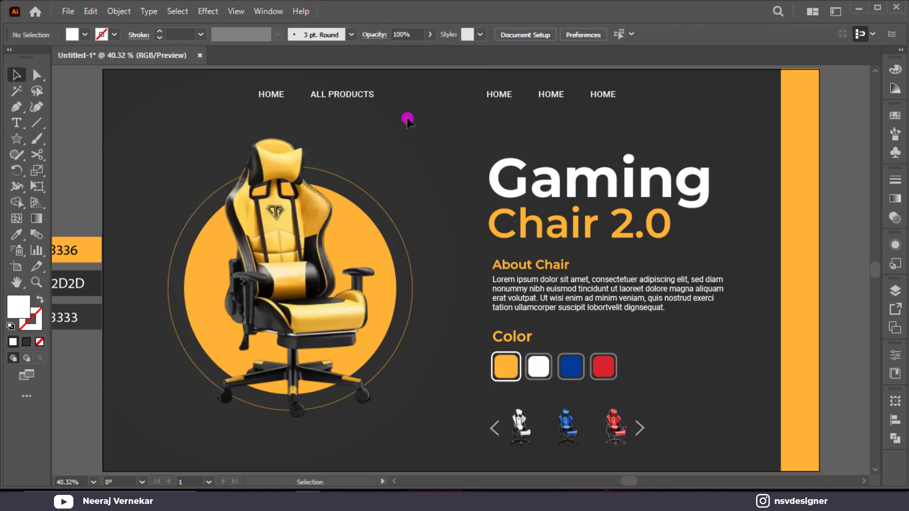
- Move the third menu item closer to ALL PRODUCTS and replace its text with GAMING SECTION
drag(500, 99, 417, 99)
double_click(423, 95)
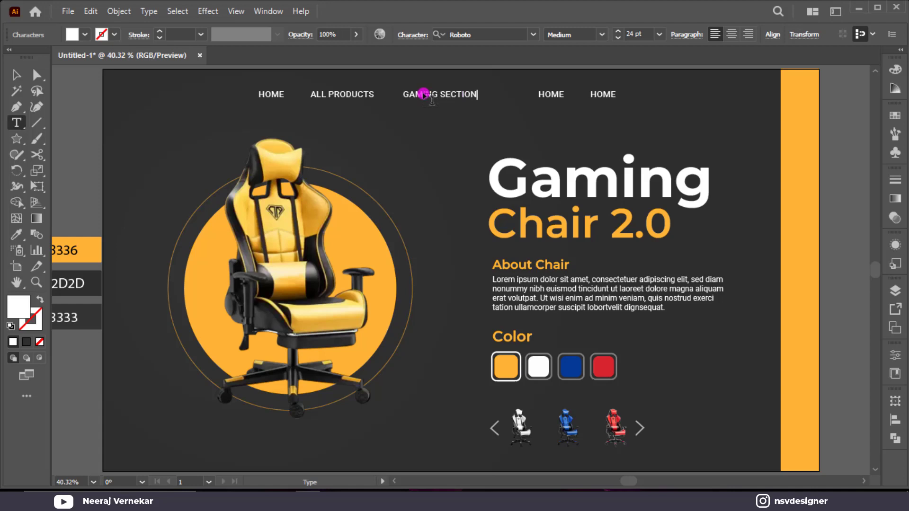
click(16, 74)
- Replace the fourth menu item's text with GAMING CHAIR and move it beside GAMING SECTION
drag(549, 95, 550, 97)
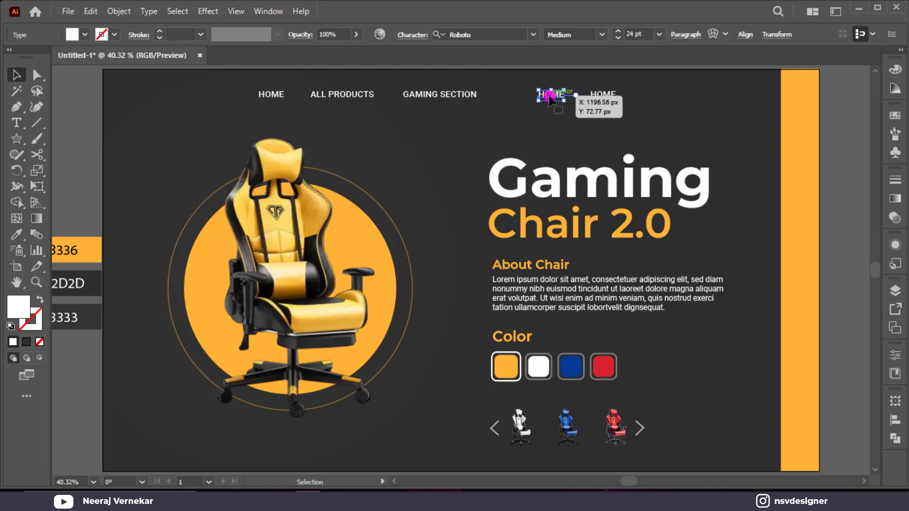
key(t)
click(549, 95)
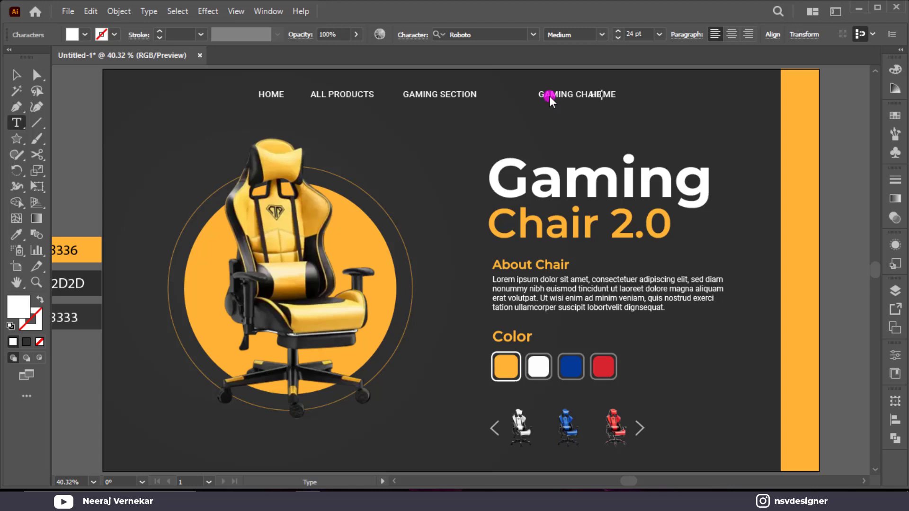
click(16, 74)
click(633, 126)
drag(572, 95, 533, 96)
- Replace the last HOME with OFFICE CHAIR, close the gap before it and shift the whole menu row left
click(606, 95)
double_click(606, 96)
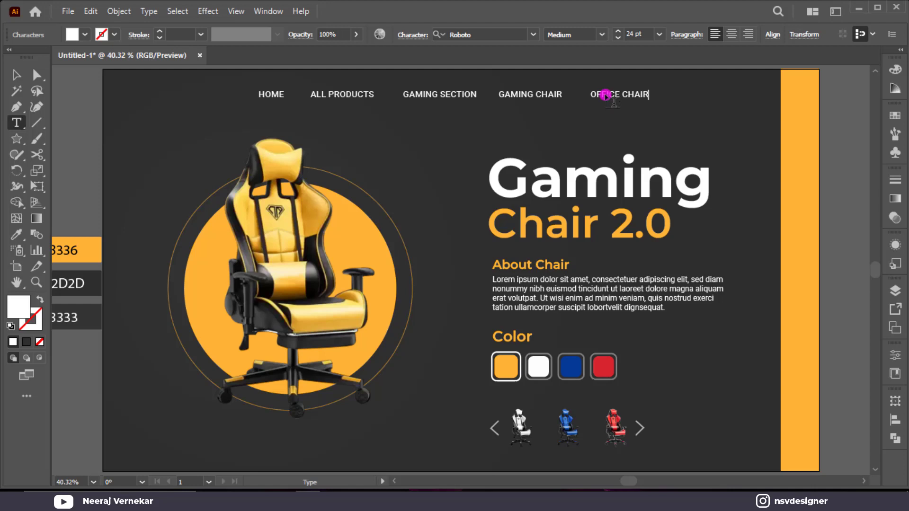
click(17, 76)
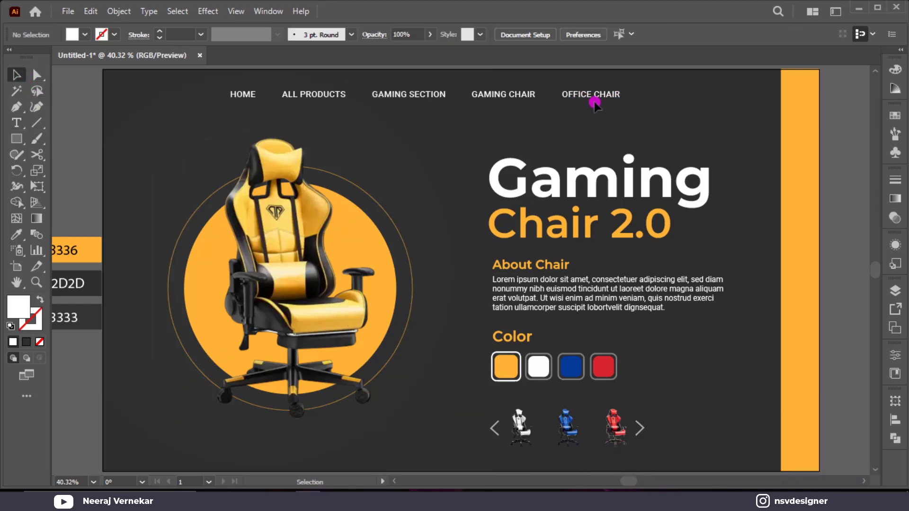
- Duplicate OFFICE CHAIR further right in the menu row and replace the copy's text with lowercase "search"
drag(614, 100, 630, 177)
key(ctrl+1)
scroll(712, 102, up, 1)
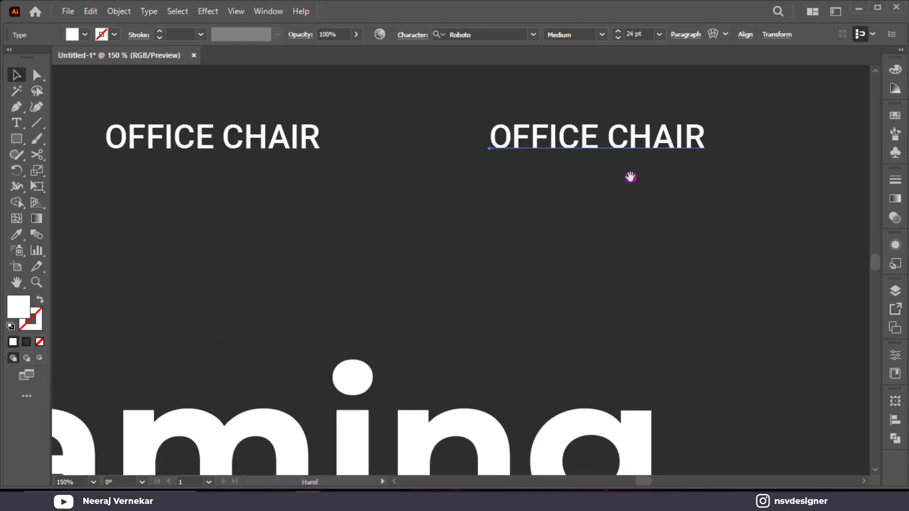
double_click(583, 143)
key(ctrl+a)
text(S)
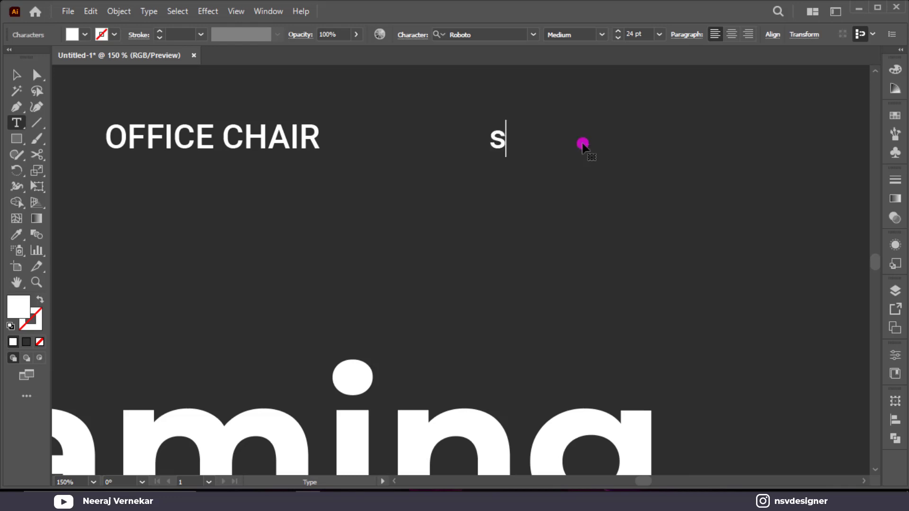
text(earcj)
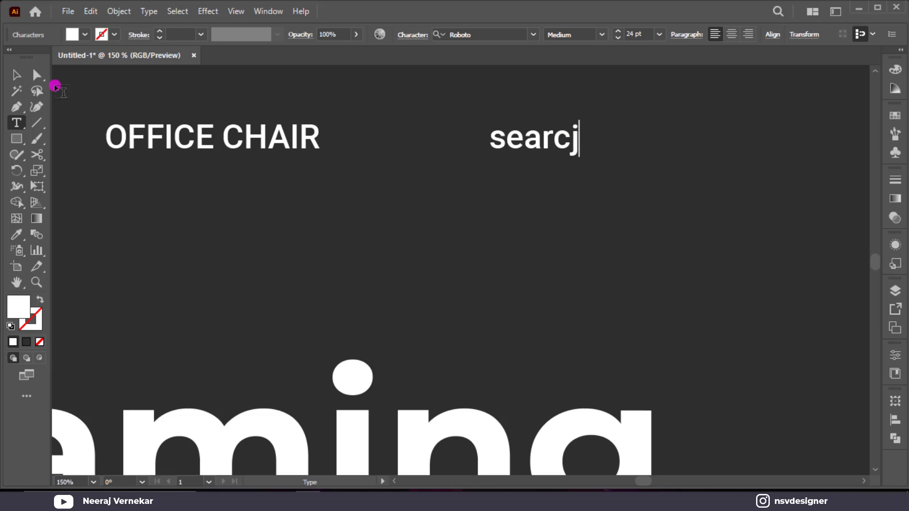
key(BackSpace)
text(h)
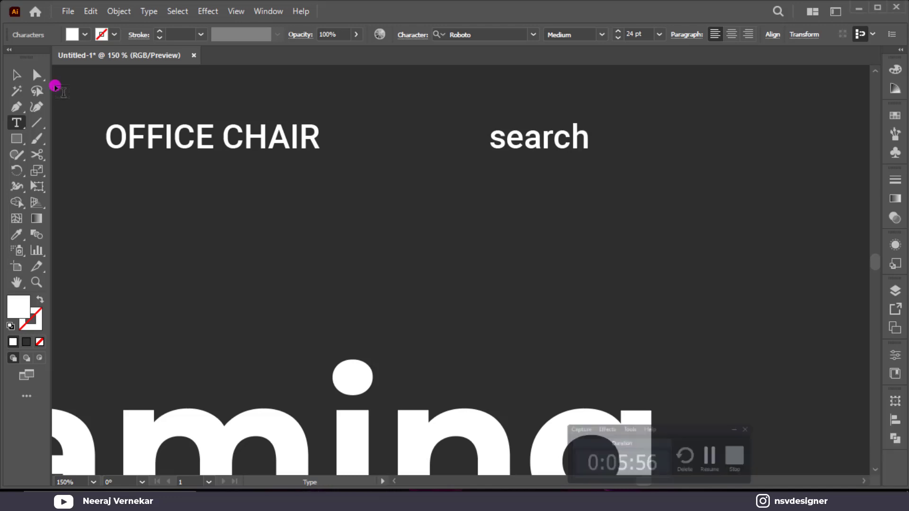
- Set the "search" text to the Light weight of Roboto
click(15, 76)
click(564, 156)
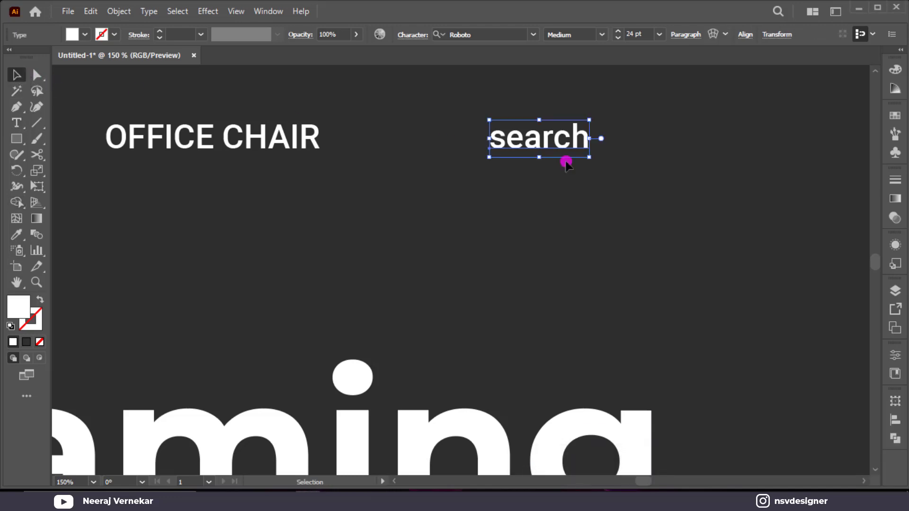
click(600, 34)
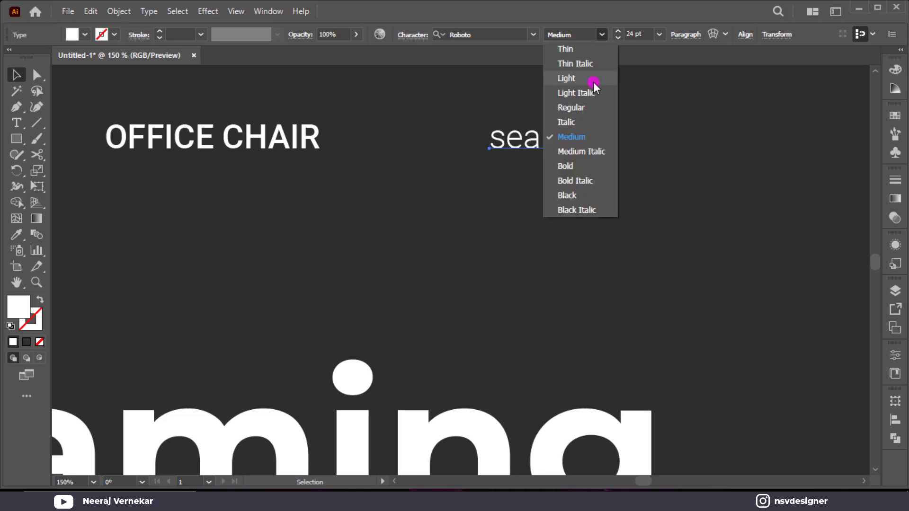
click(593, 81)
click(638, 150)
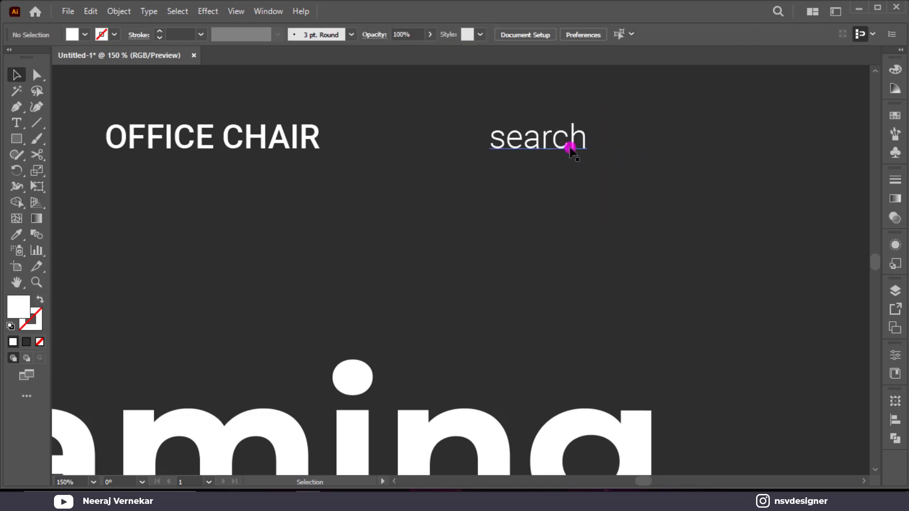
- Draw a small circle right of the "search" text, give it a 1 pt white outline without fill, and shrink it slightly
drag(14, 139, 77, 170)
drag(625, 120, 651, 140)
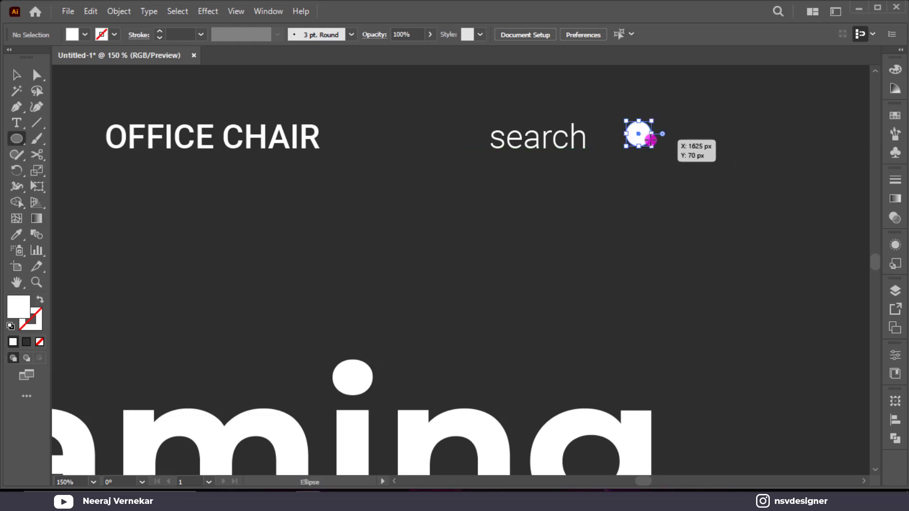
key(shift+x)
click(16, 74)
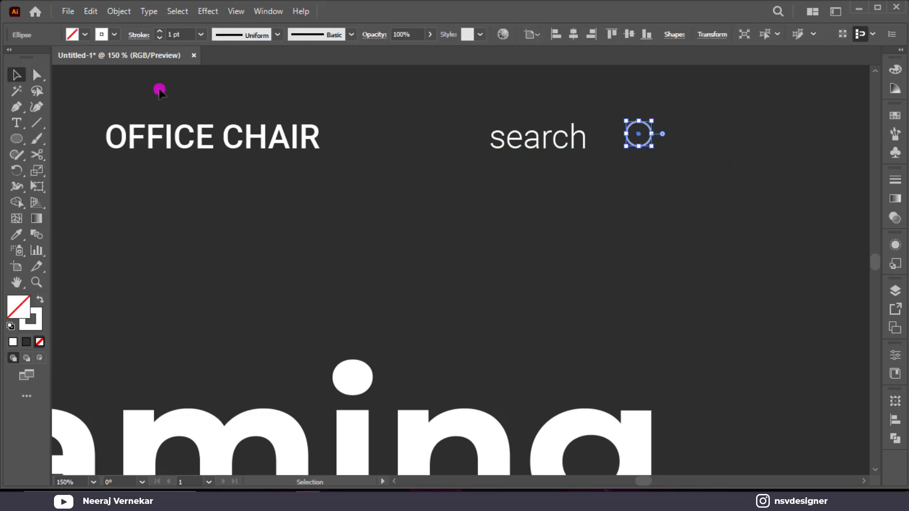
drag(646, 145, 644, 143)
click(38, 125)
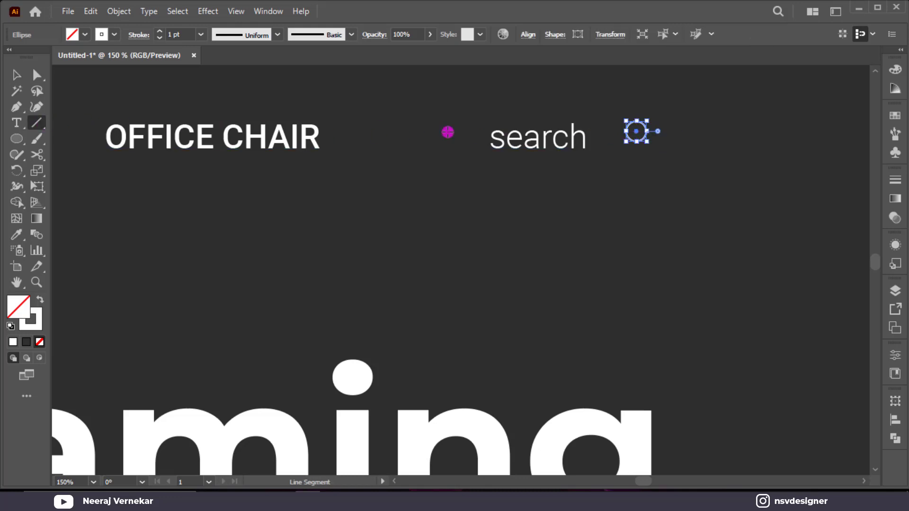
scroll(641, 136, up, 1)
mouse_move(641, 136)
mouse_down()
mouse_move(654, 145)
mouse_move(639, 139)
mouse_up()
key(ctrl+z)
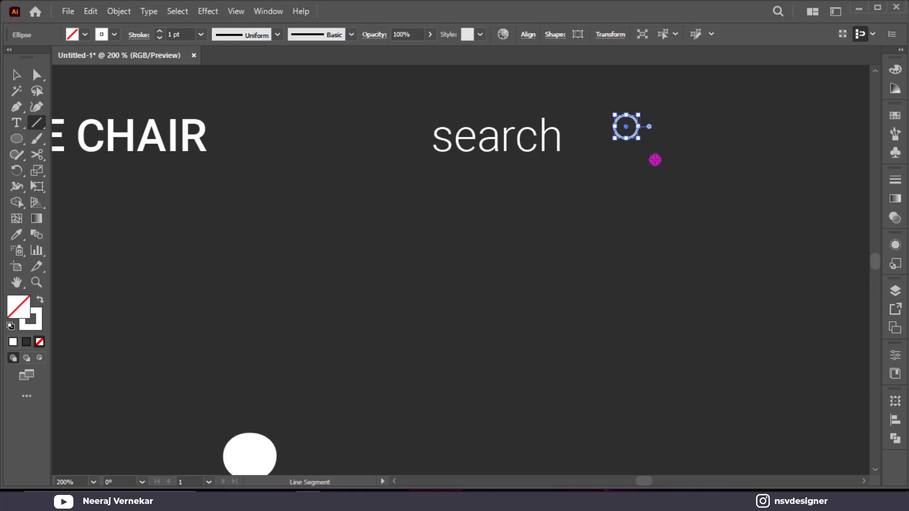
- Draw a short diagonal handle from the circle's lower-right edge and group both parts as a magnifier icon
key(v)
click(660, 166)
click(37, 126)
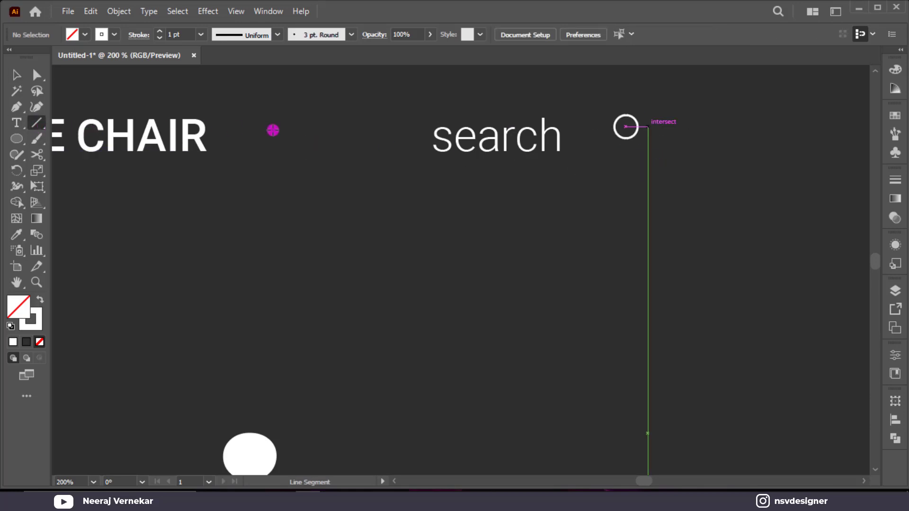
drag(634, 134, 647, 145)
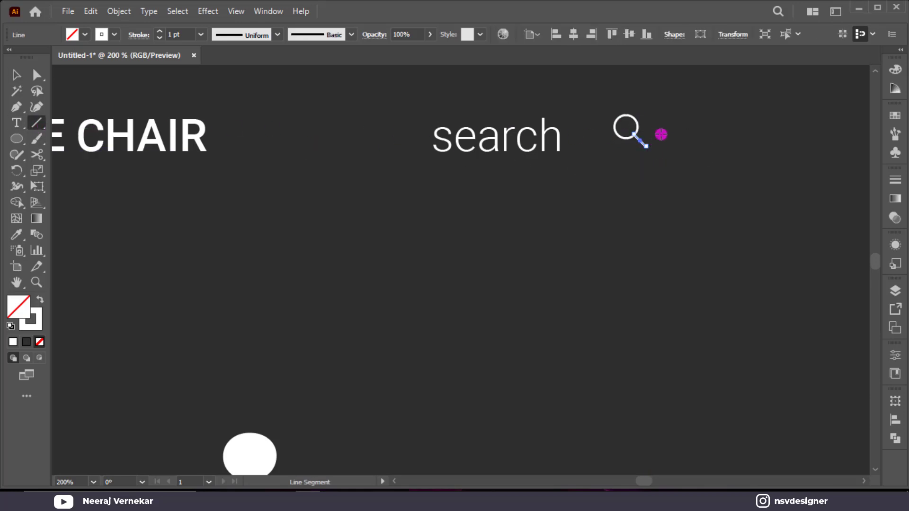
key(v)
drag(680, 112, 615, 150)
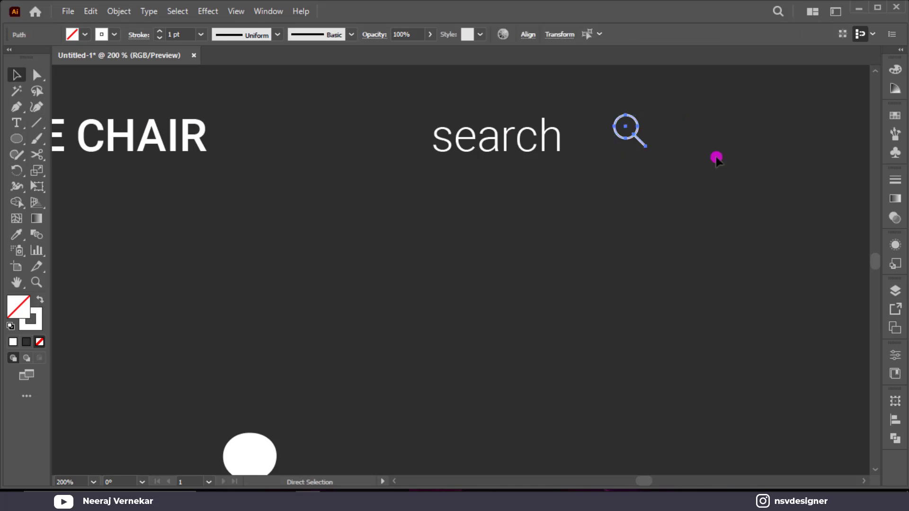
drag(667, 106, 604, 142)
key(ctrl+g)
- Draw a white rectangle over the "search" text and magnifier and fully round its corners into a pill
click(549, 143)
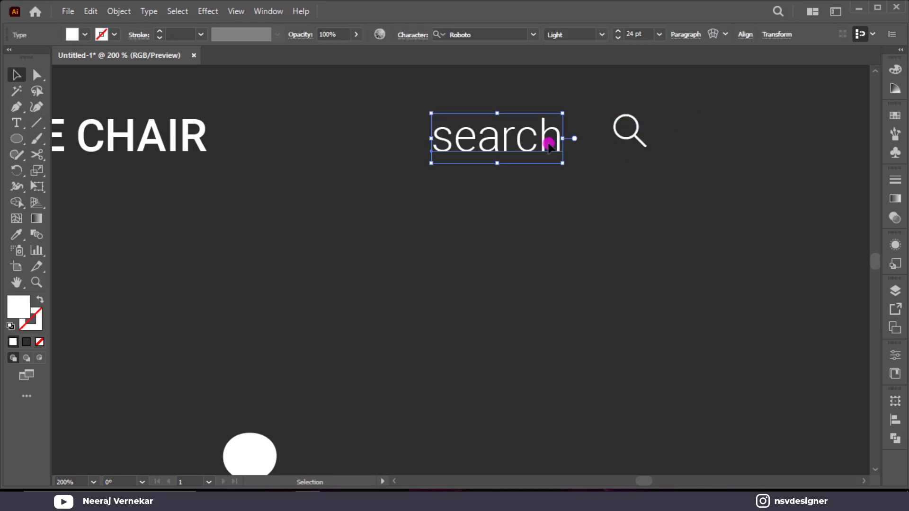
click(475, 106)
drag(17, 138, 61, 138)
mouse_move(426, 117)
mouse_down()
mouse_move(732, 174)
mouse_move(769, 169)
mouse_up()
drag(433, 128, 488, 155)
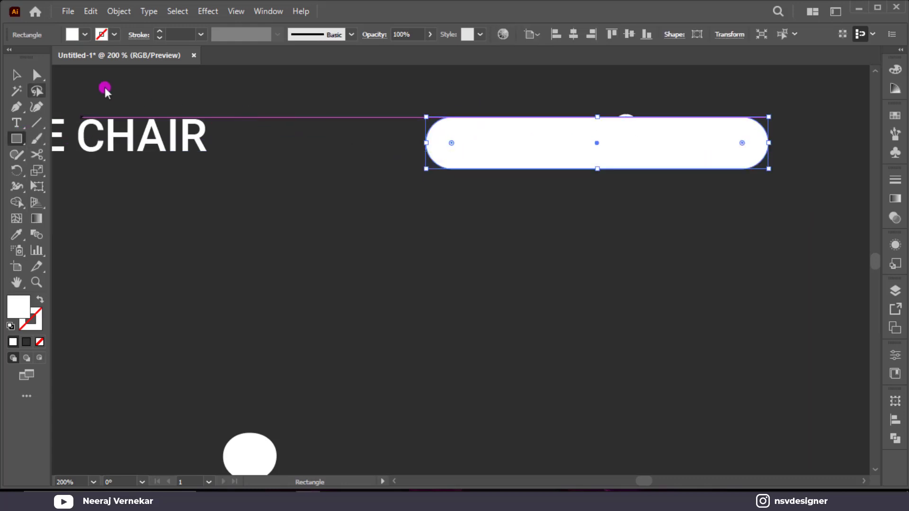
click(24, 75)
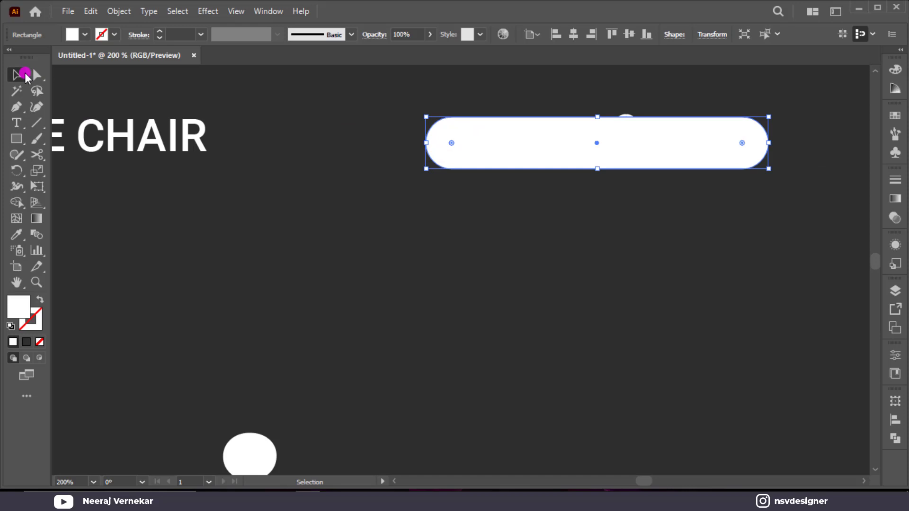
- Set the white pill's opacity to 10%
click(401, 31)
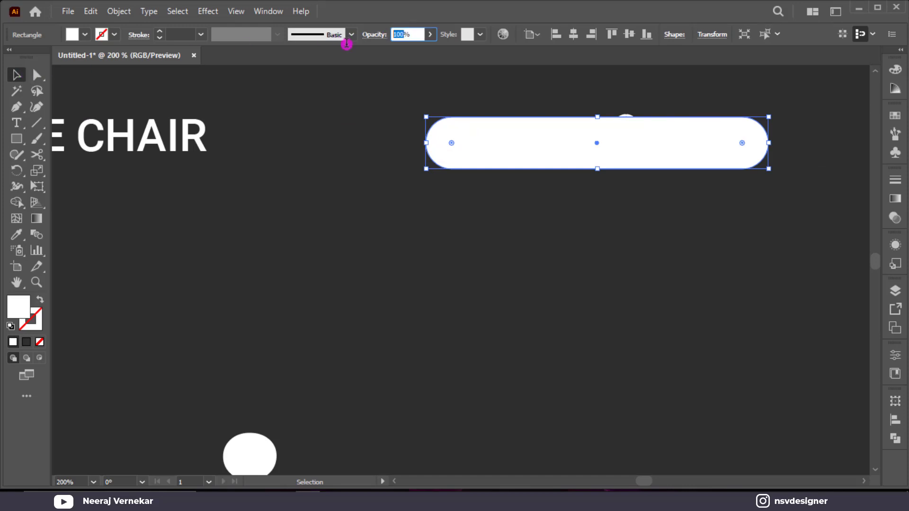
text(1)
click(411, 195)
click(581, 160)
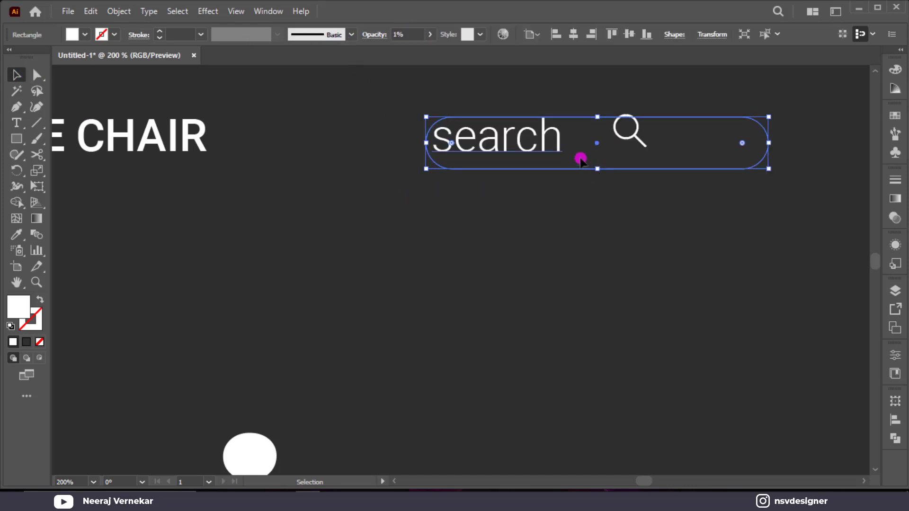
click(410, 35)
text(10)
click(454, 189)
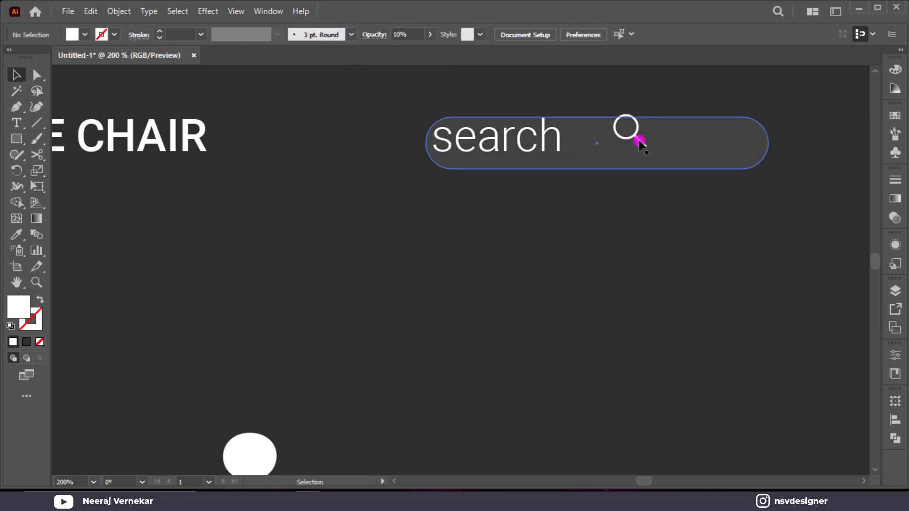
- Move the magnifier icon inside the right end of the search pill
drag(642, 144, 741, 156)
drag(784, 114, 543, 191)
click(561, 212)
- Reduce the "search" text to 19 pt and move it slightly inward from the pill's left end
click(554, 141)
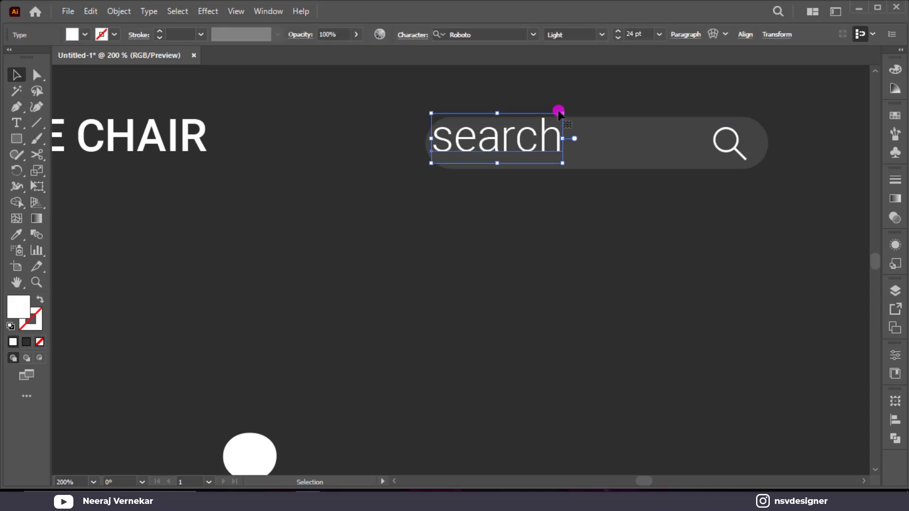
scroll(630, 33, down, 5)
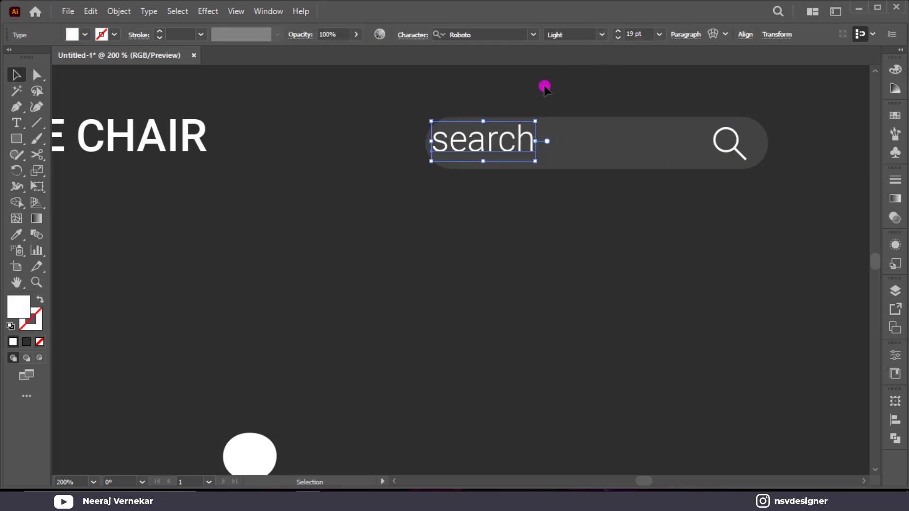
drag(477, 146, 493, 147)
- Align the "search" text, magnifier and pill on their vertical centres and group them as a search bar
drag(487, 113, 751, 187)
click(506, 35)
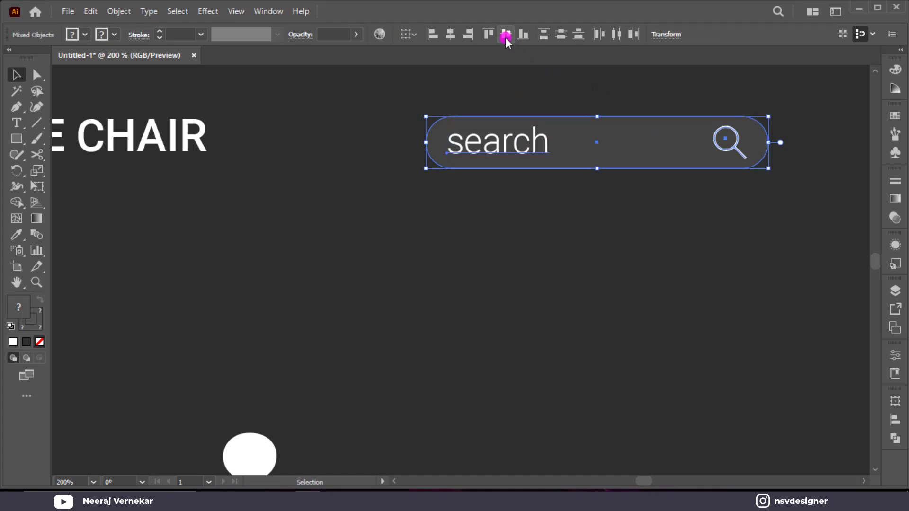
key(ctrl+g)
click(583, 303)
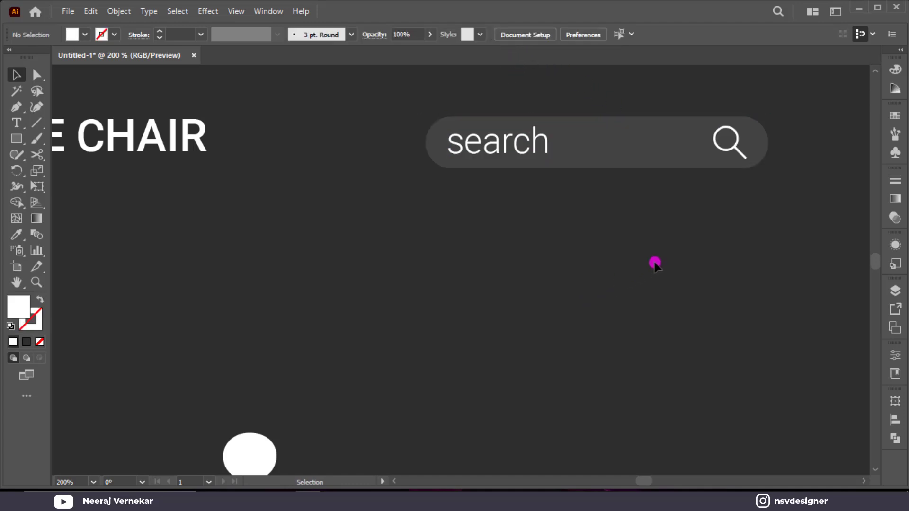
- Draw a small circle just right of the search bar and fill it with the banner stripe's orange
drag(666, 257, 414, 256)
click(14, 145)
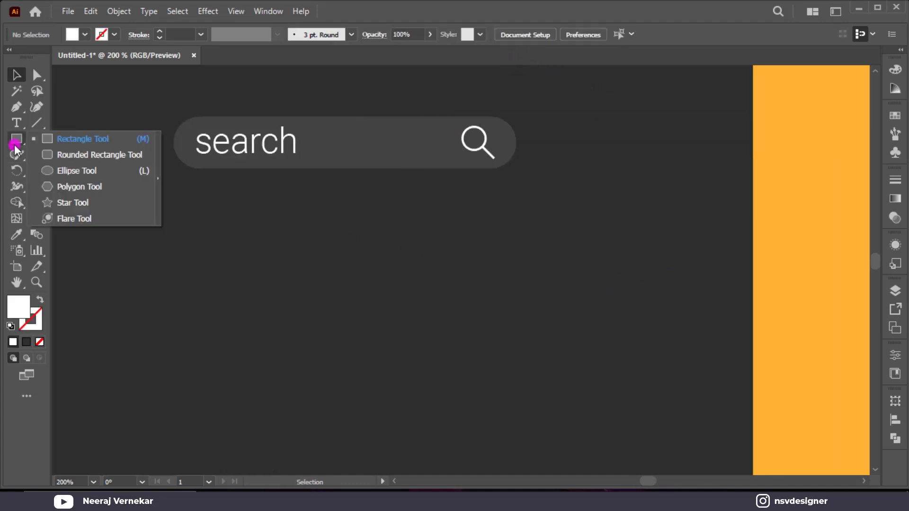
click(77, 170)
drag(551, 126, 556, 177)
key(i)
click(822, 146)
key(v)
- Duplicate the orange circle directly below itself and stretch the copy into a larger, slightly tall oval
click(558, 161)
key(ctrl+z)
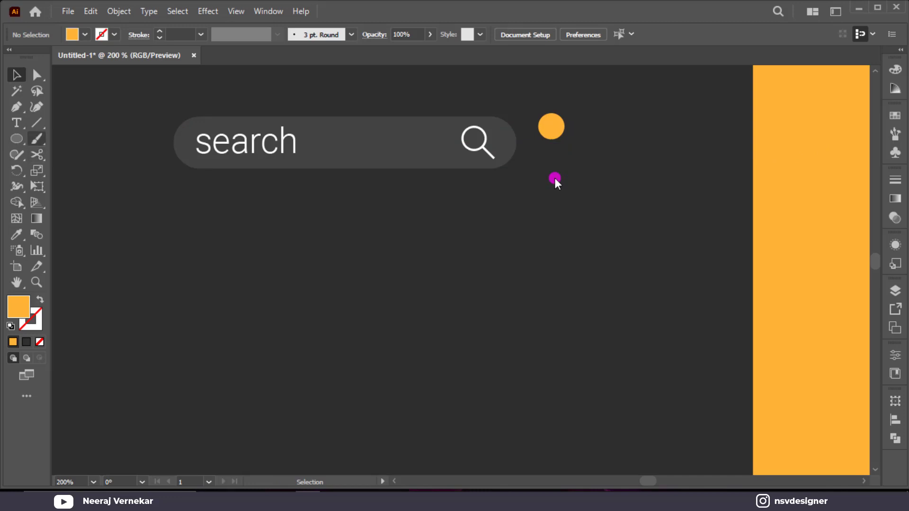
key(ctrl+shift+z)
scroll(552, 172, up, 3)
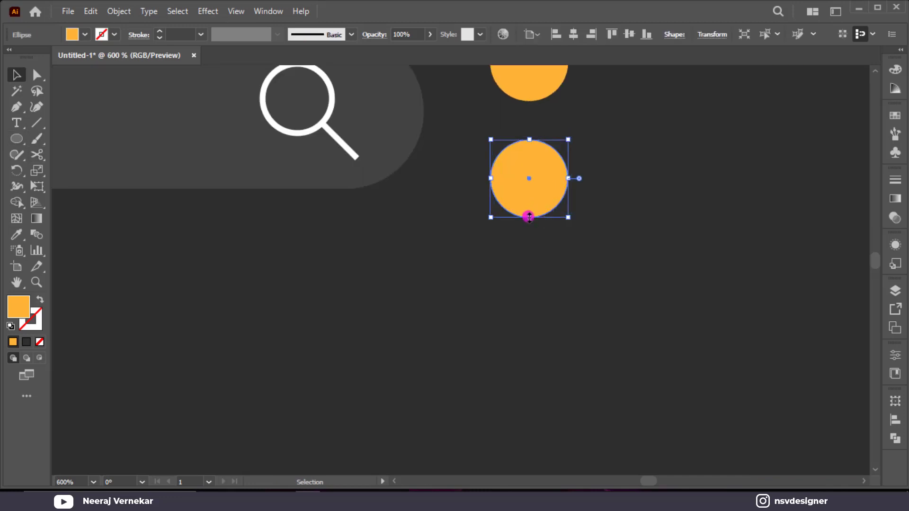
drag(529, 217, 529, 256)
drag(568, 198, 579, 199)
drag(529, 255, 529, 267)
drag(546, 225, 529, 267)
- Draw a horizontal line across the oval's middle and remove the lower half with the Shape Builder
key(backslash)
drag(430, 185, 632, 192)
shift+click(589, 221)
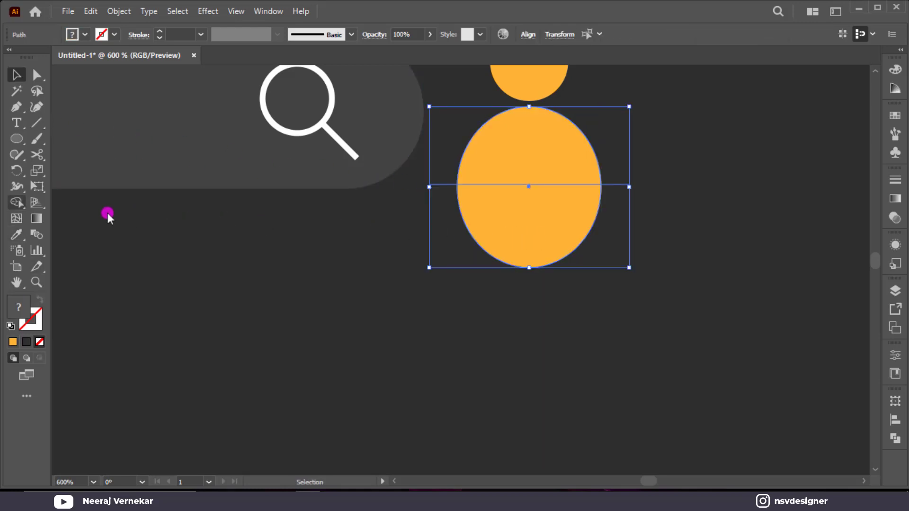
click(18, 202)
alt+click(574, 245)
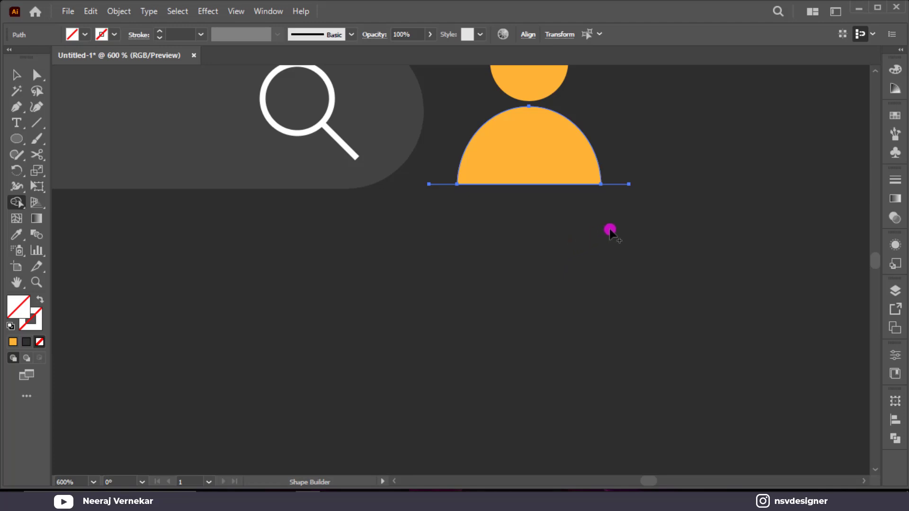
- Delete the leftover dividing line and select the remaining orange half-oval
key(v)
click(625, 184)
key(Delete)
click(560, 166)
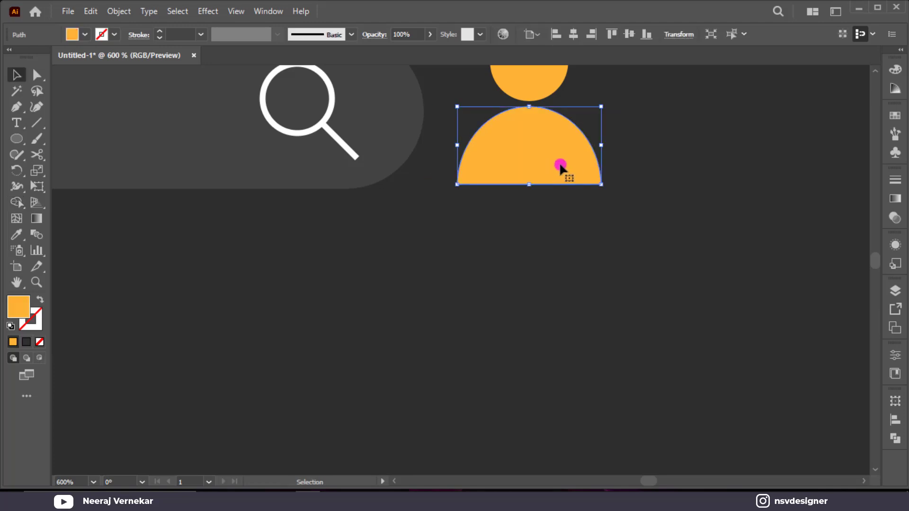
- Narrow the orange half-oval slightly and group it with the circle above into a smaller user icon
drag(602, 149, 596, 147)
scroll(528, 148, up, 3)
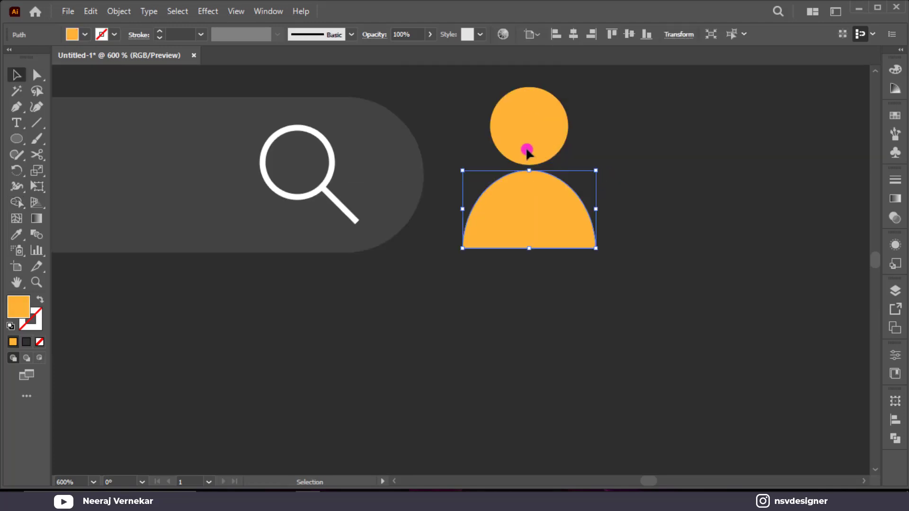
click(551, 156)
shift+click(516, 261)
key(ctrl)
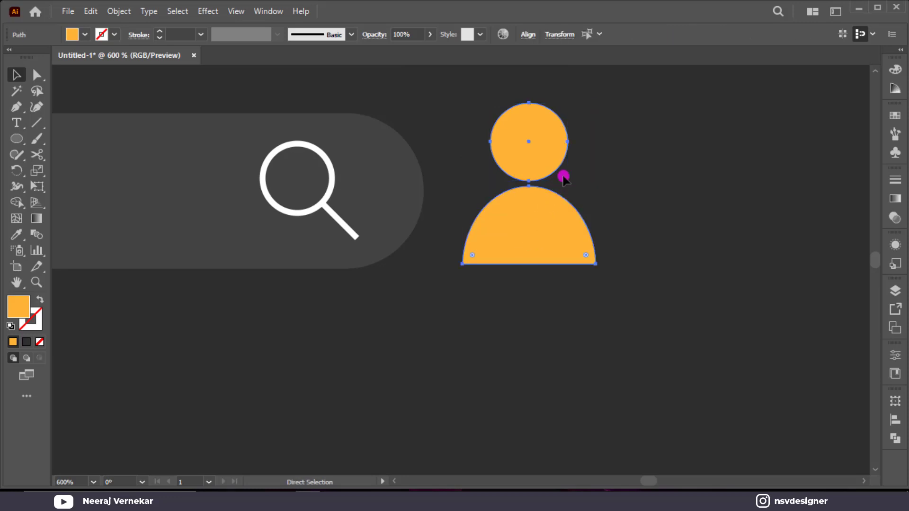
key(ctrl+g)
drag(595, 264, 561, 218)
key(ctrl+0)
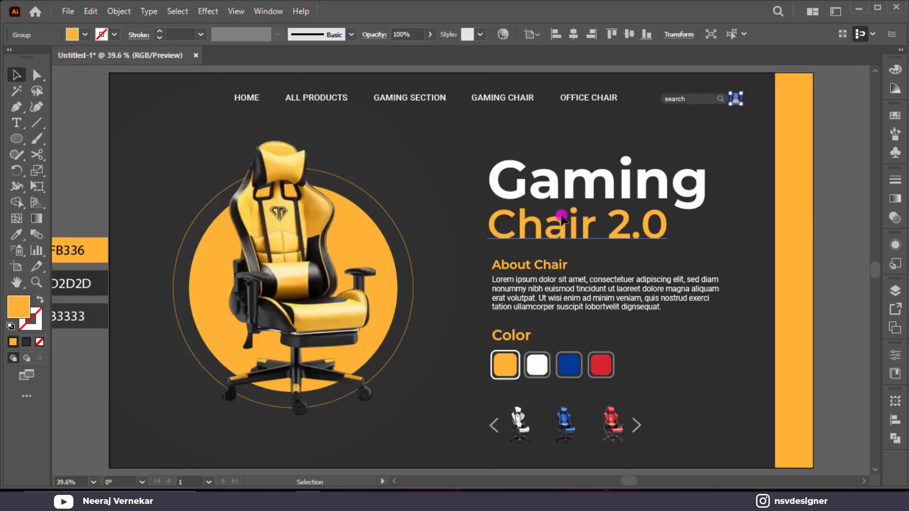
- Move the search bar and user icon together closer to the orange stripe and group them
click(774, 121)
click(692, 99)
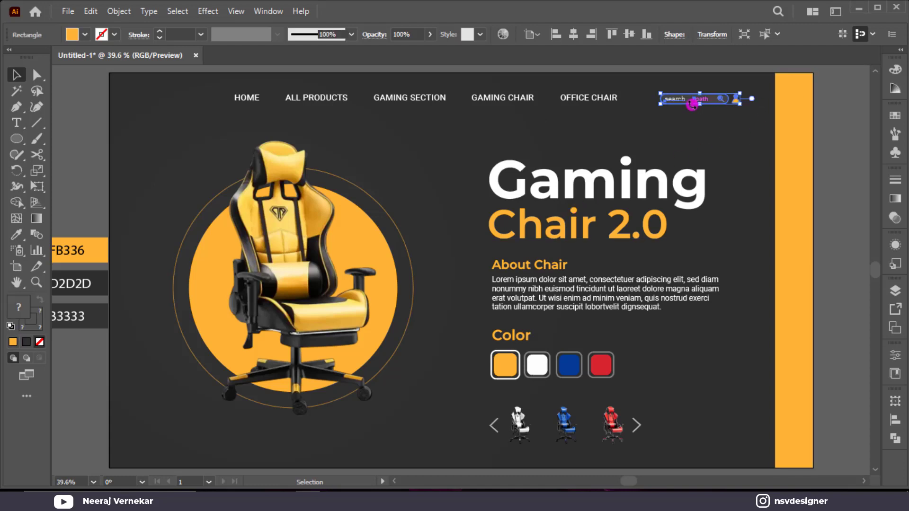
drag(721, 104, 757, 111)
click(726, 139)
key(ctrl+g)
- Align the menu items and the search group to a common vertical center
drag(195, 82, 351, 100)
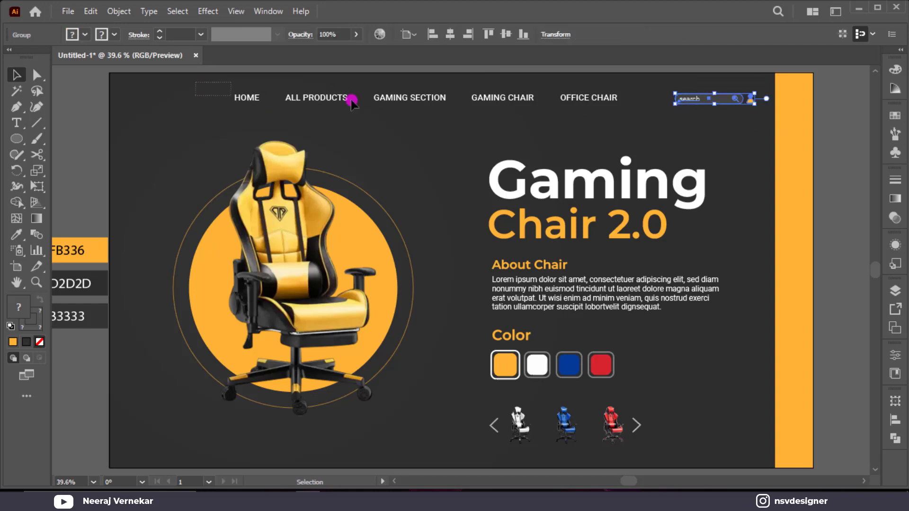
drag(724, 108, 765, 115)
click(497, 127)
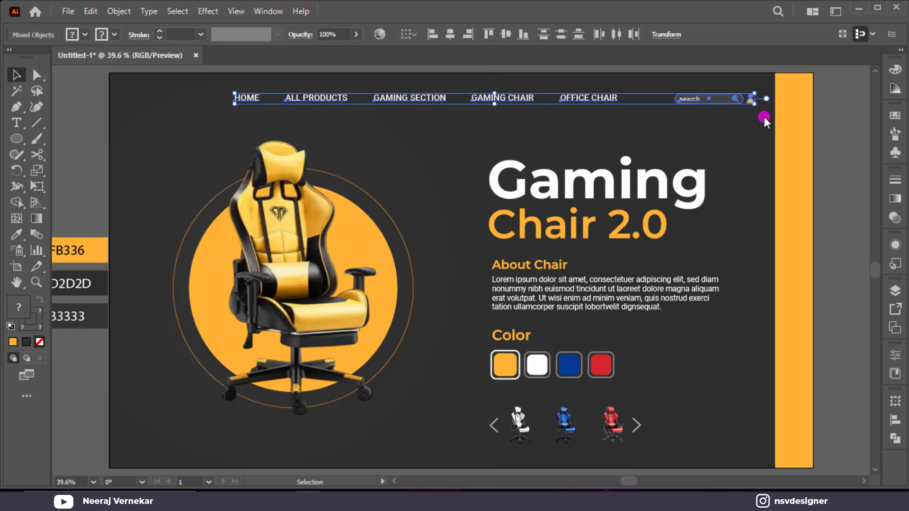
click(505, 34)
click(568, 138)
- Try to move the Gaming Chair 2.0 title and the About Chair text up without the color section
drag(458, 155, 665, 344)
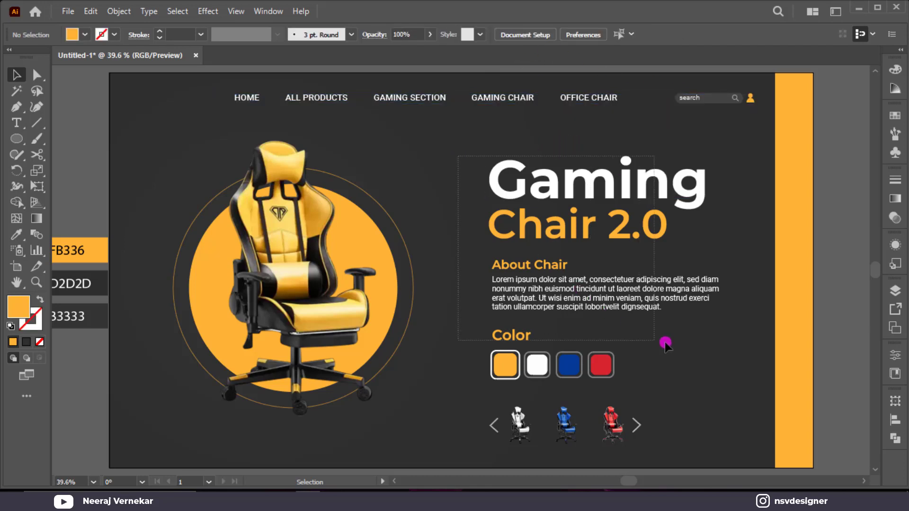
drag(736, 328, 737, 363)
drag(739, 323, 739, 324)
drag(629, 319, 626, 282)
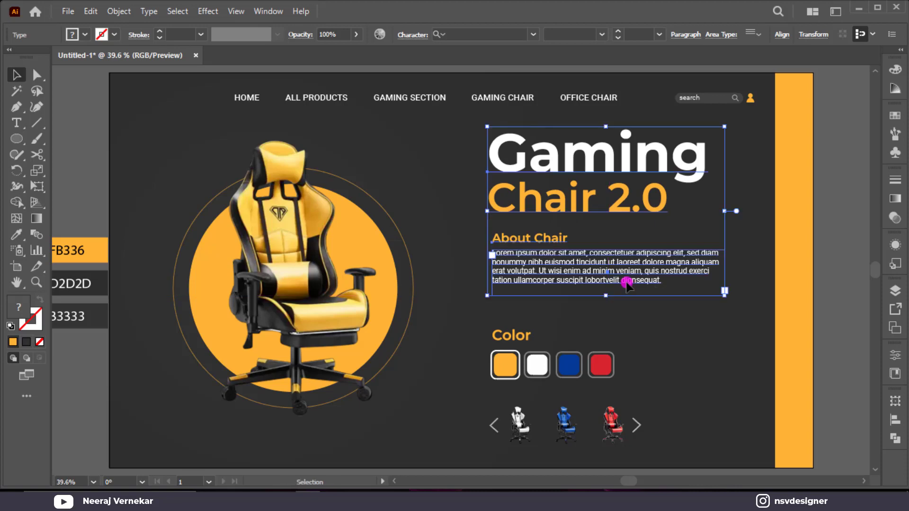
key(ctrl+z)
drag(445, 162, 650, 313)
key(ctrl+z)
- Move the title, About Chair text and color section up slightly, and bring the swatches closer to the Color heading
drag(750, 370, 719, 334)
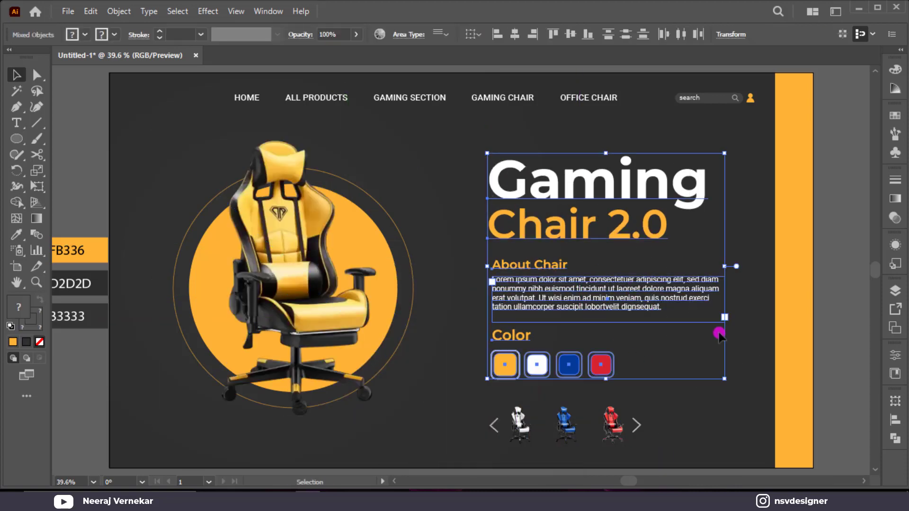
drag(668, 292, 669, 281)
drag(657, 377, 535, 342)
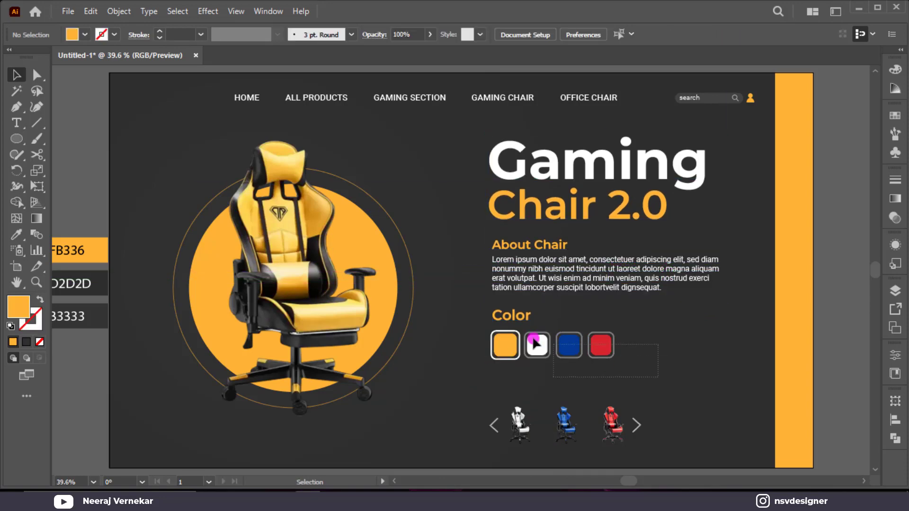
drag(488, 316, 479, 316)
scroll(479, 317, up, 3)
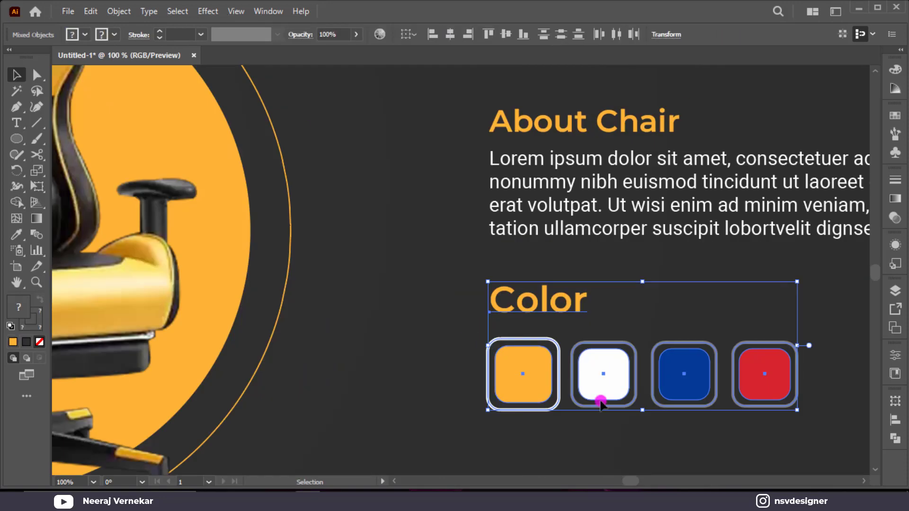
drag(865, 406, 530, 367)
drag(771, 389, 771, 375)
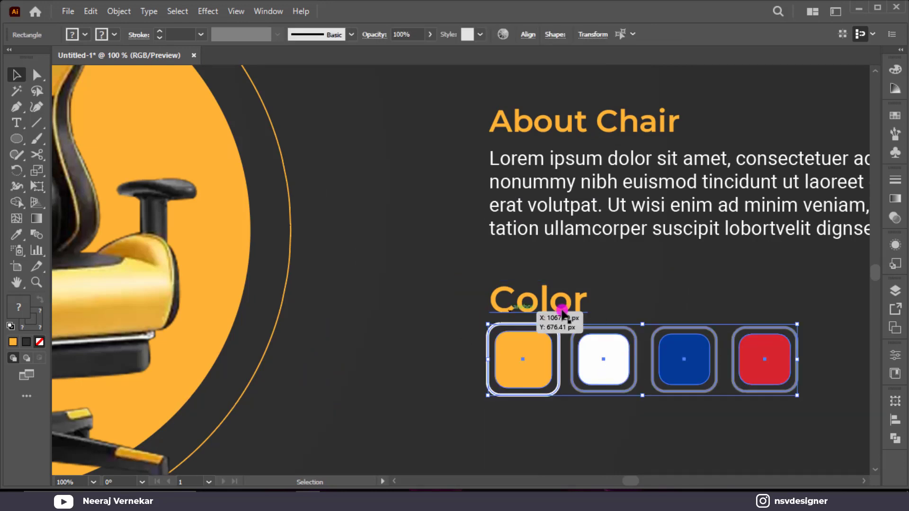
- Move the Color heading and its four swatches up together, closer to the description paragraph
drag(465, 280, 752, 380)
shift+click(539, 338)
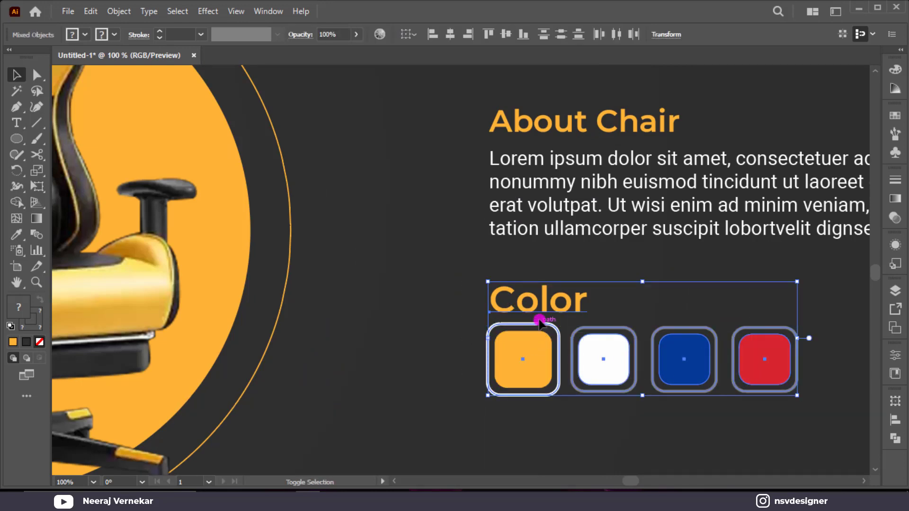
drag(537, 366, 529, 348)
key(ctrl+z)
click(772, 387)
scroll(492, 297, down, 5)
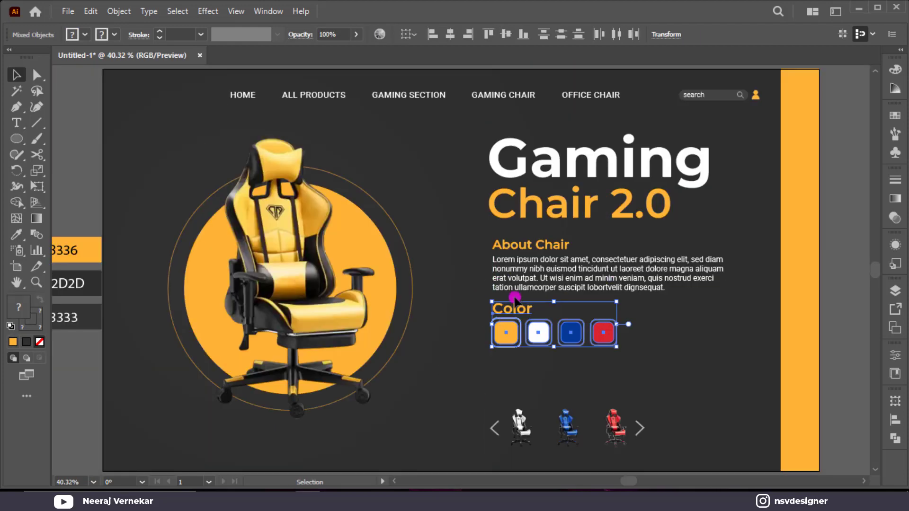
click(626, 373)
- Group the two navigation arrows with the three small alternative chairs
drag(422, 427, 717, 431)
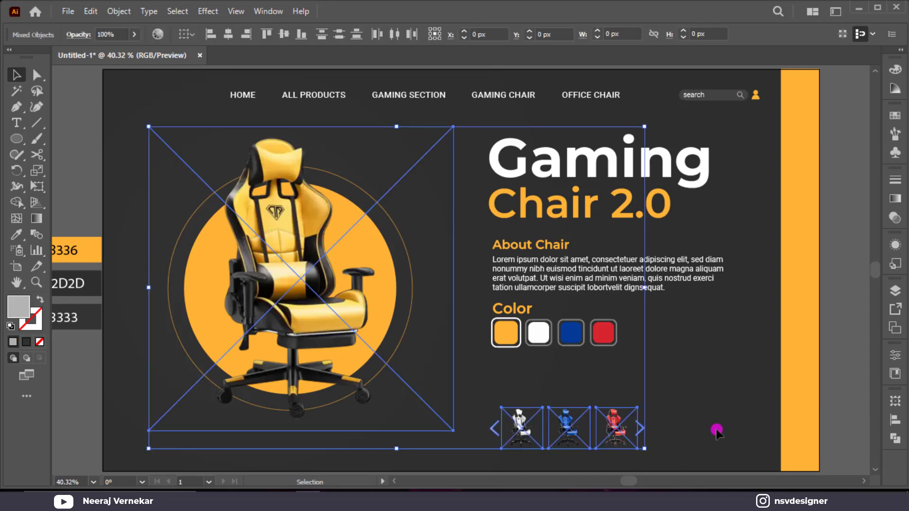
click(717, 431)
click(626, 428)
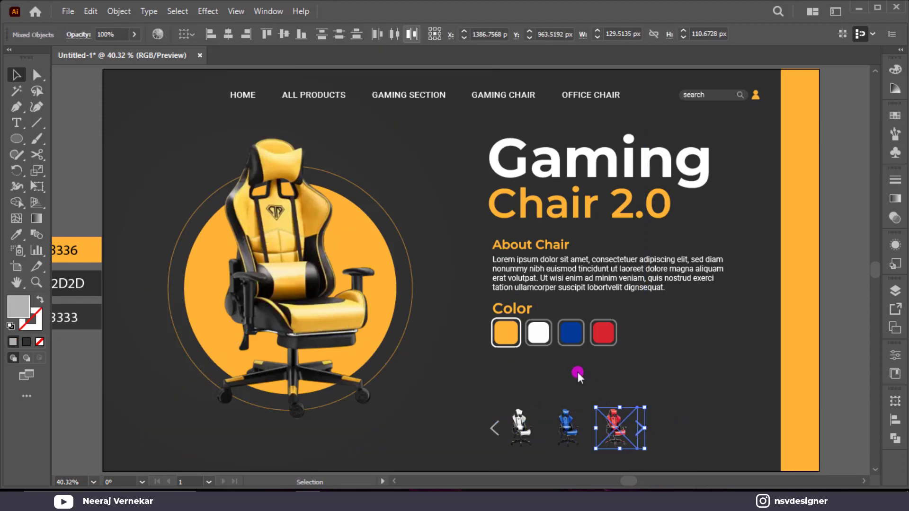
click(691, 429)
drag(422, 433, 467, 429)
click(796, 442)
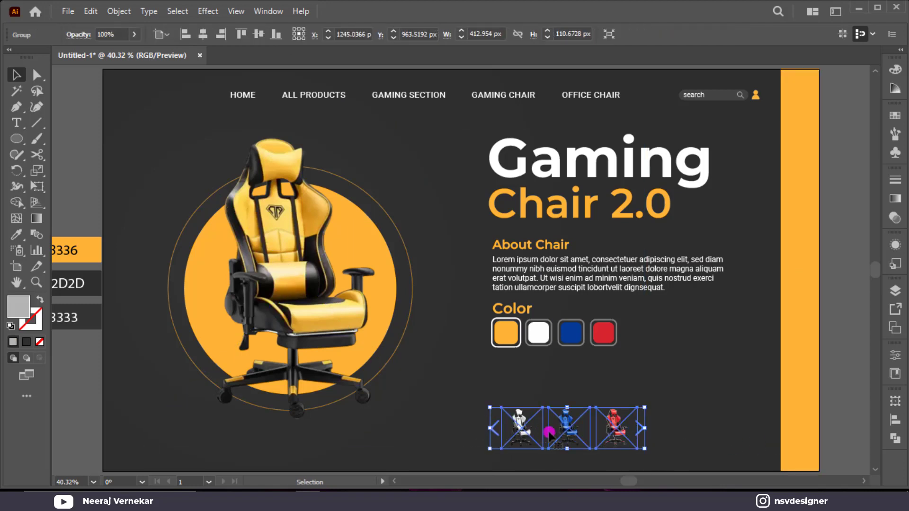
- Draw a wide rectangle between the color swatches and the small chairs and fill it with the banner's orange
key(l)
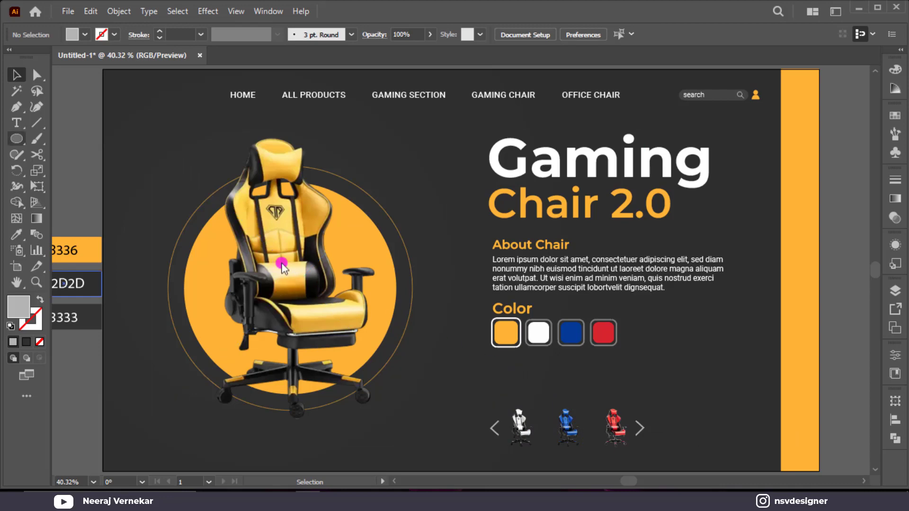
drag(21, 142, 75, 138)
scroll(490, 364, up, 2)
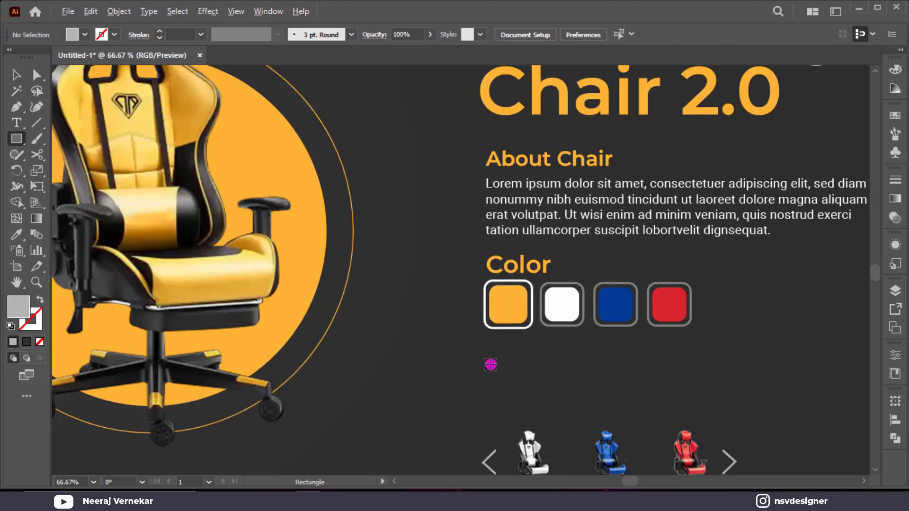
drag(490, 365, 623, 406)
key(i)
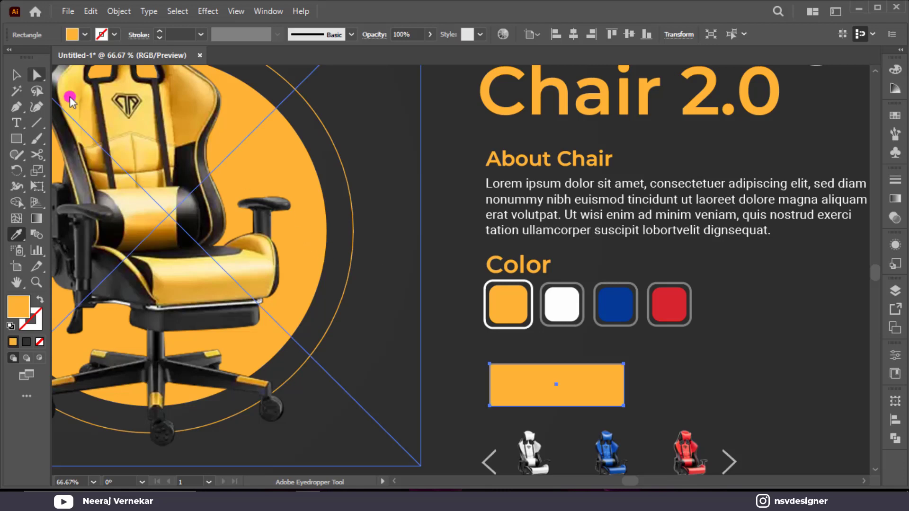
- Round the rectangle's corners to about 20.4 px and change its fill to light gray
click(36, 75)
drag(502, 375, 521, 382)
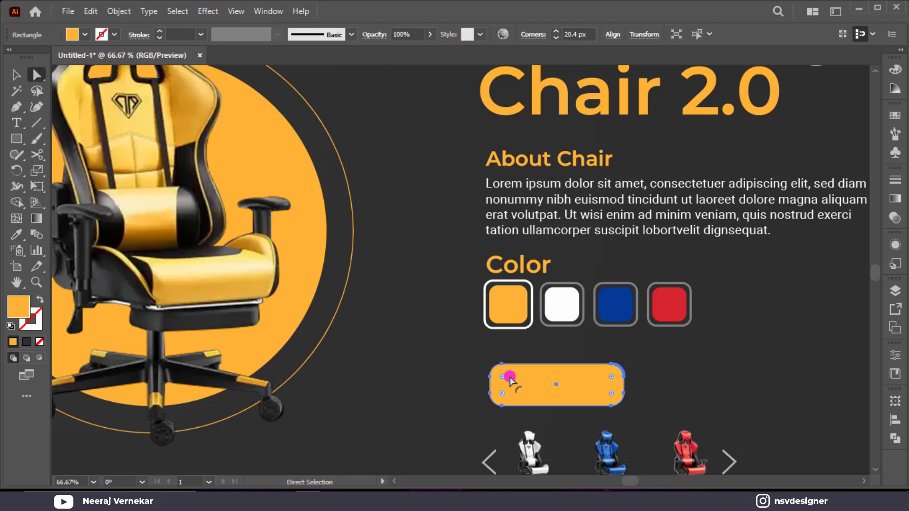
key(v)
click(562, 398)
click(86, 34)
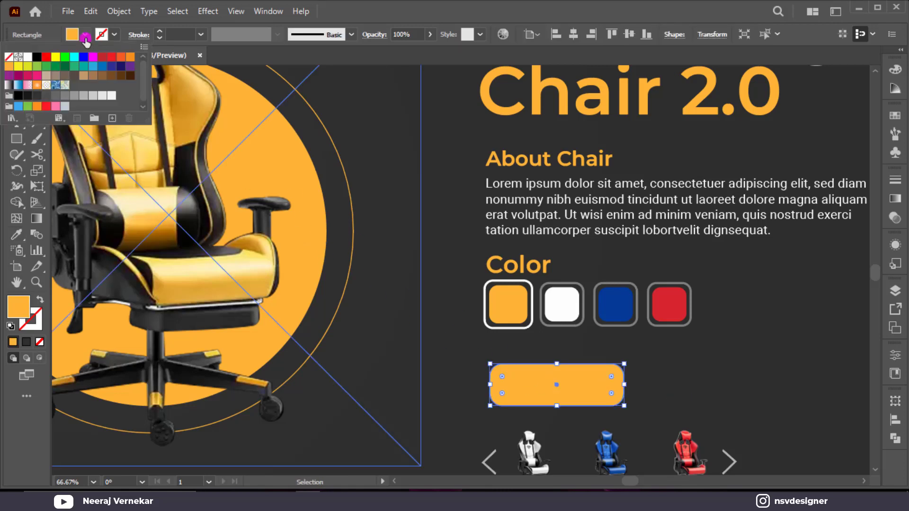
click(93, 96)
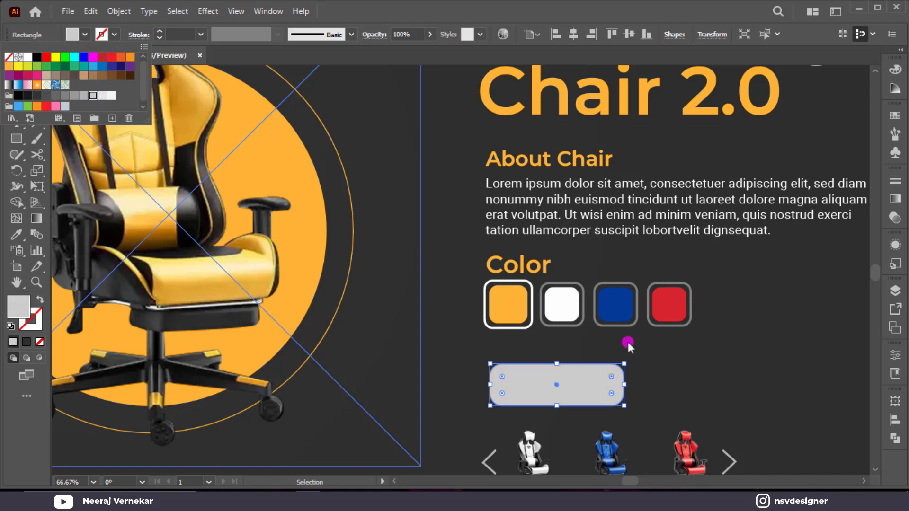
click(684, 367)
click(686, 368)
- Add the text "Add To Cart" just right of the gray rounded rectangle
click(17, 125)
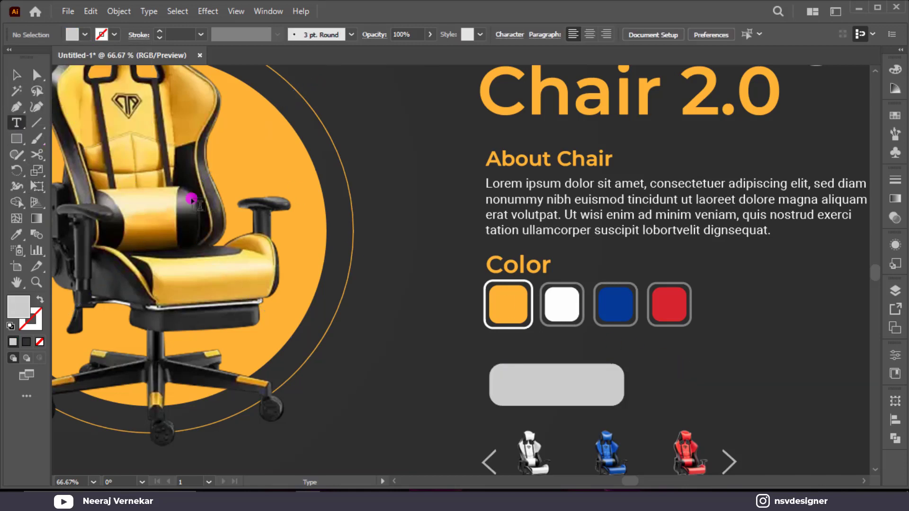
click(659, 386)
key(BackSpace)
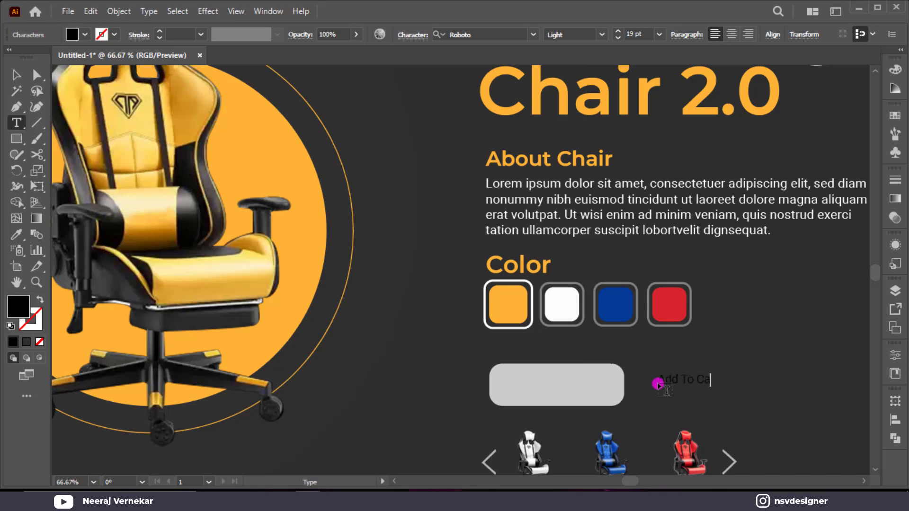
text(Add To Cart)
click(14, 75)
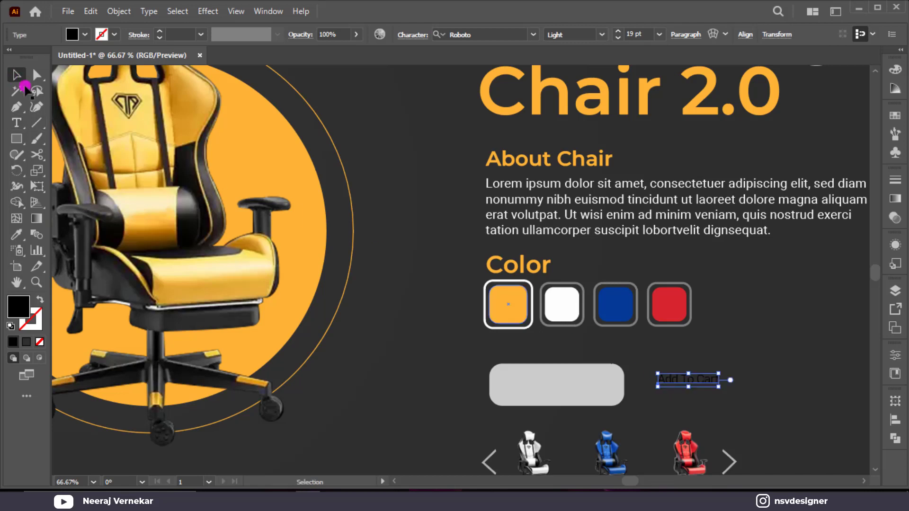
- Color the Add To Cart text with the banner's orange and enlarge it to about 26.7 pt
key(i)
click(300, 229)
key(v)
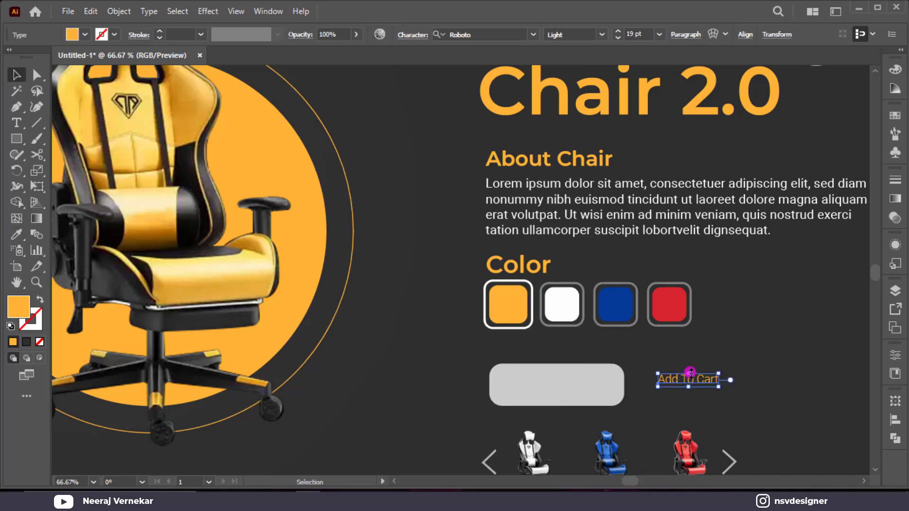
drag(740, 400, 765, 405)
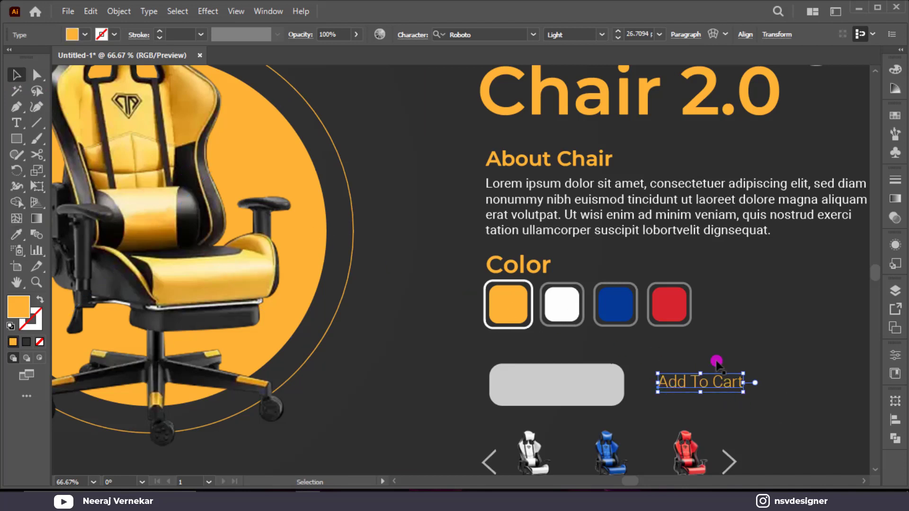
click(498, 41)
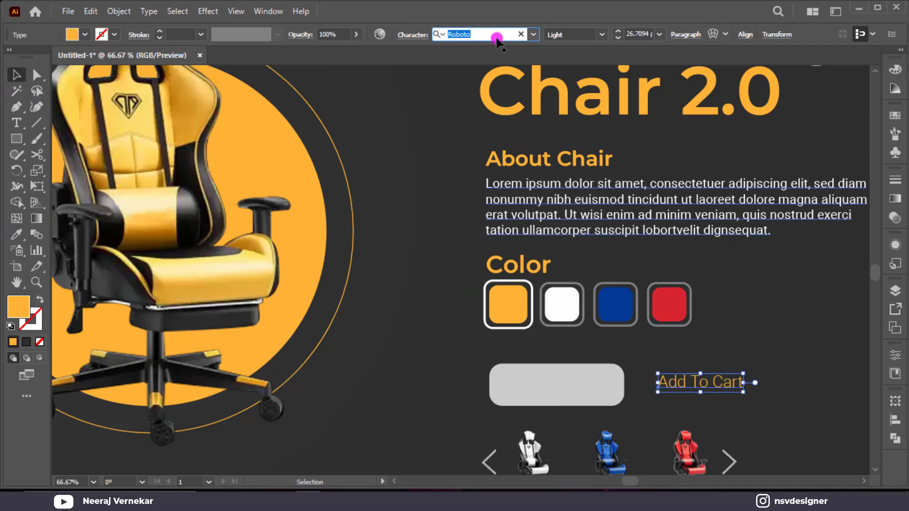
key(BackSpace)
text(i)
click(800, 309)
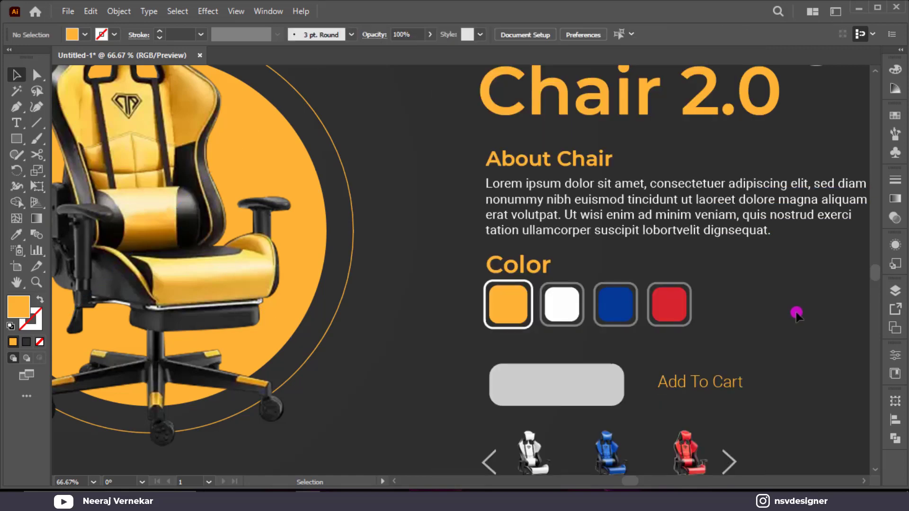
- Apply the About Chair heading's text style to the Add To Cart text
click(706, 380)
key(i)
click(575, 157)
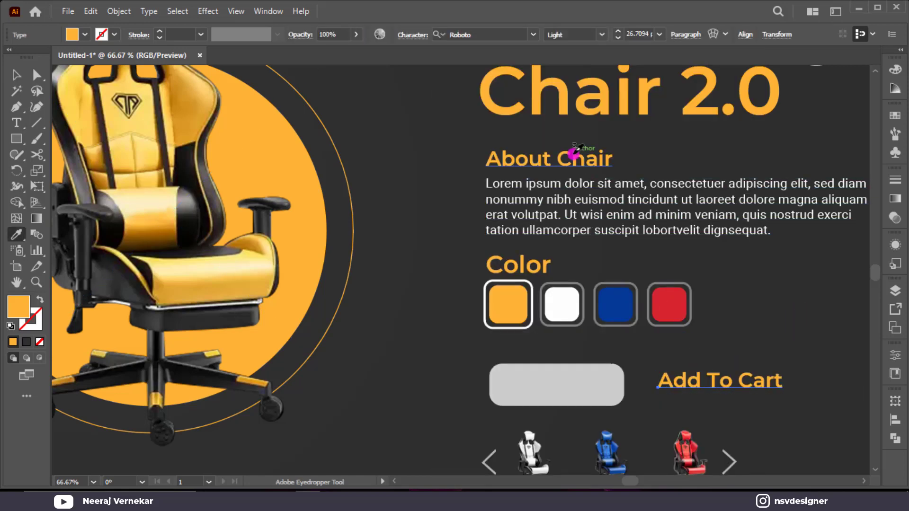
- Move the Add To Cart text onto the gray button and recolor it with the banner's dark background color
key(v)
drag(744, 382, 582, 386)
key(i)
click(754, 373)
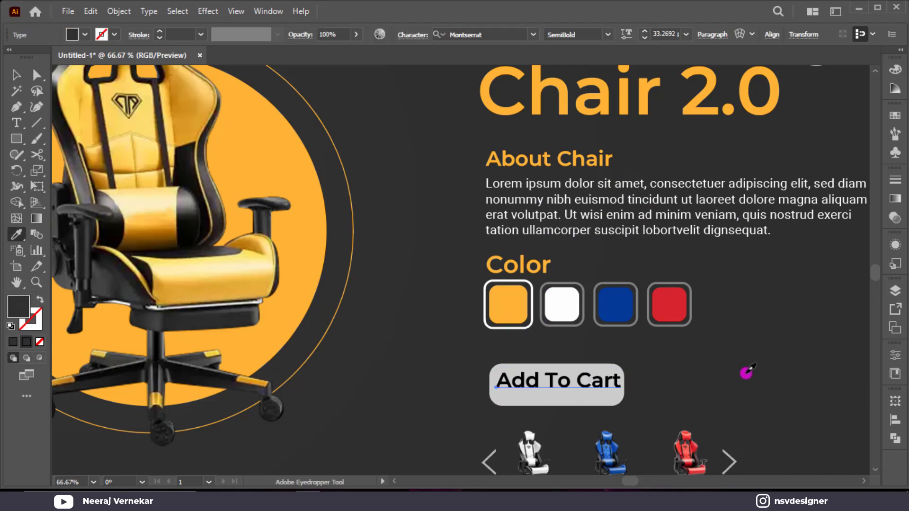
key(v)
click(726, 372)
- Shrink the Add To Cart text to about 29.6 pt and reduce the gray button's height slightly
click(619, 380)
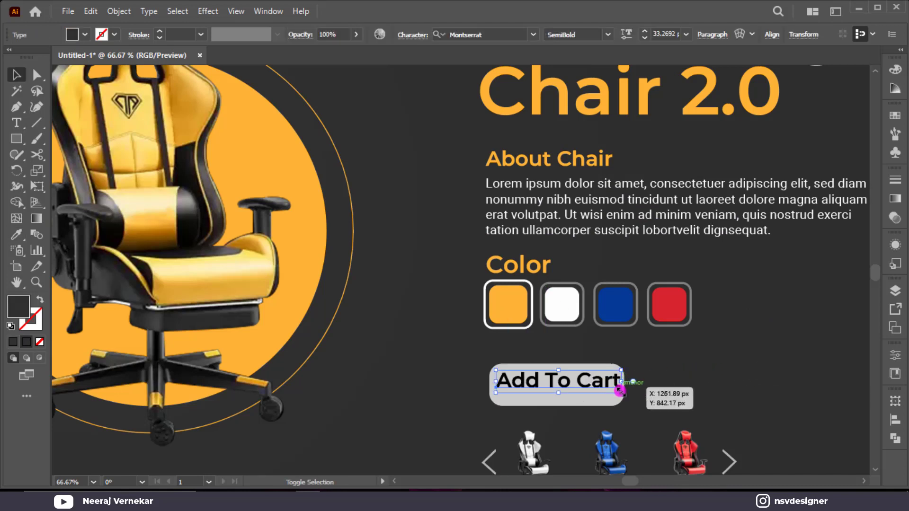
drag(621, 392, 557, 400)
click(566, 404)
key(ctrl+z)
- Center the Add To Cart text horizontally and vertically on the gray button
shift+click(578, 389)
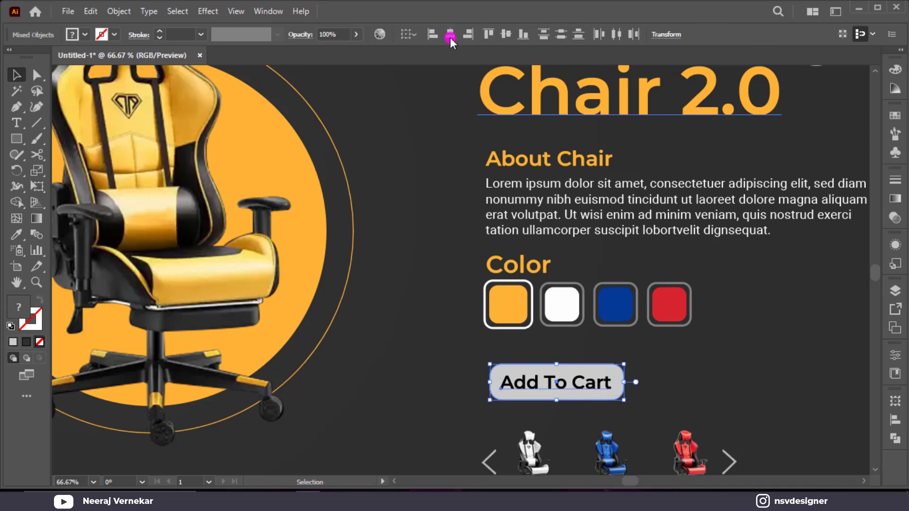
click(506, 34)
click(587, 380)
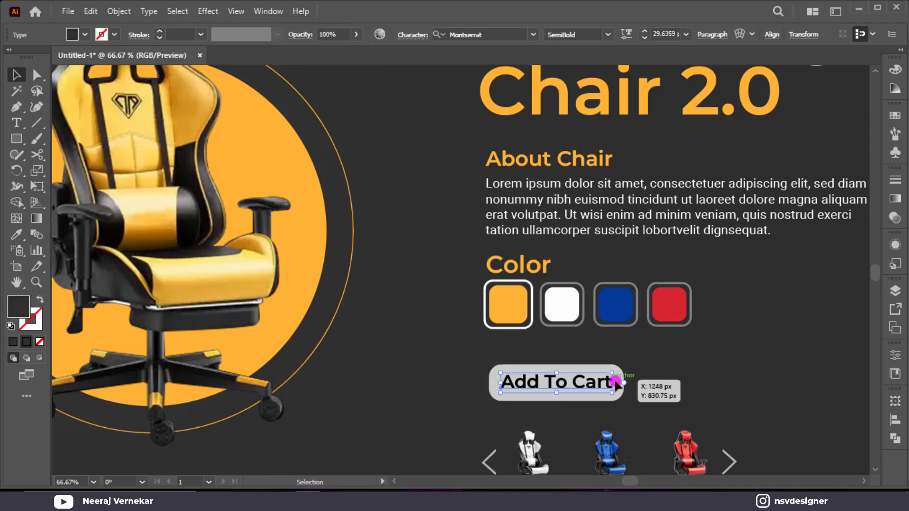
- Duplicate the Add To Cart text to the right of the gray button and change the copy to 10,999
click(736, 381)
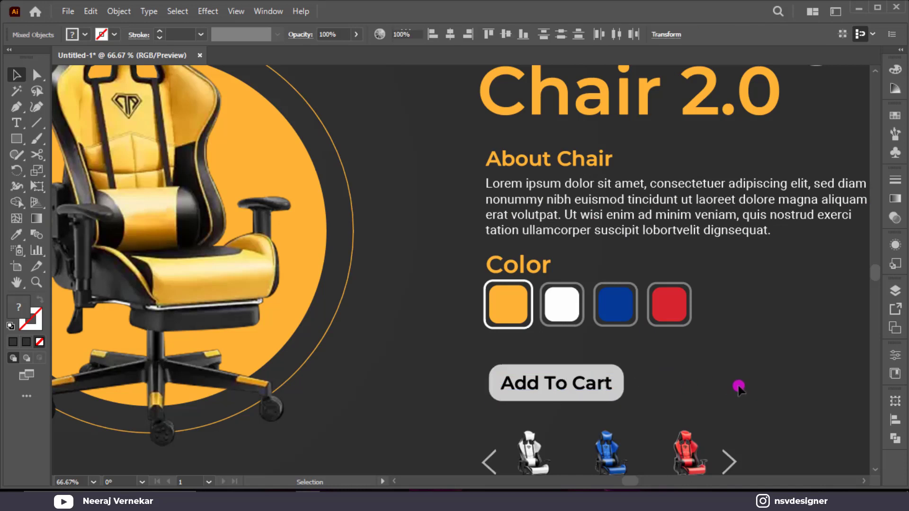
drag(589, 383, 729, 393)
triple_click(720, 389)
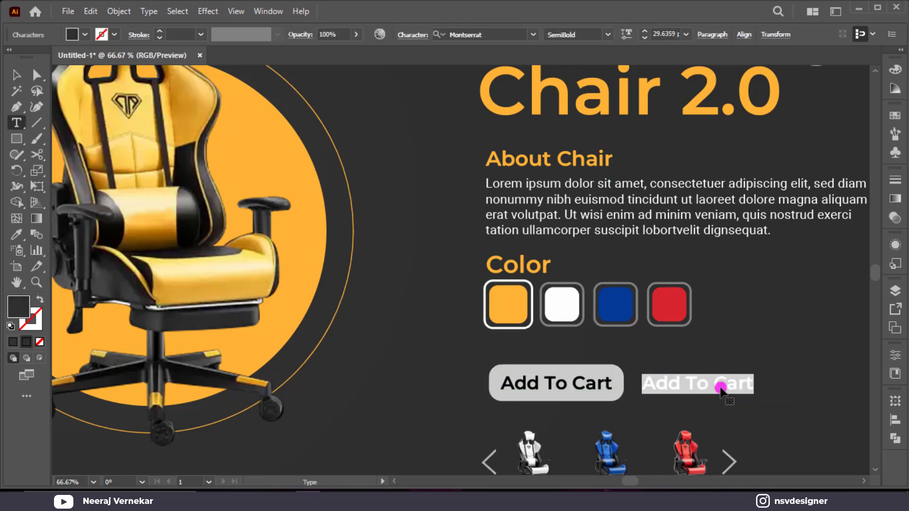
text(10,999)
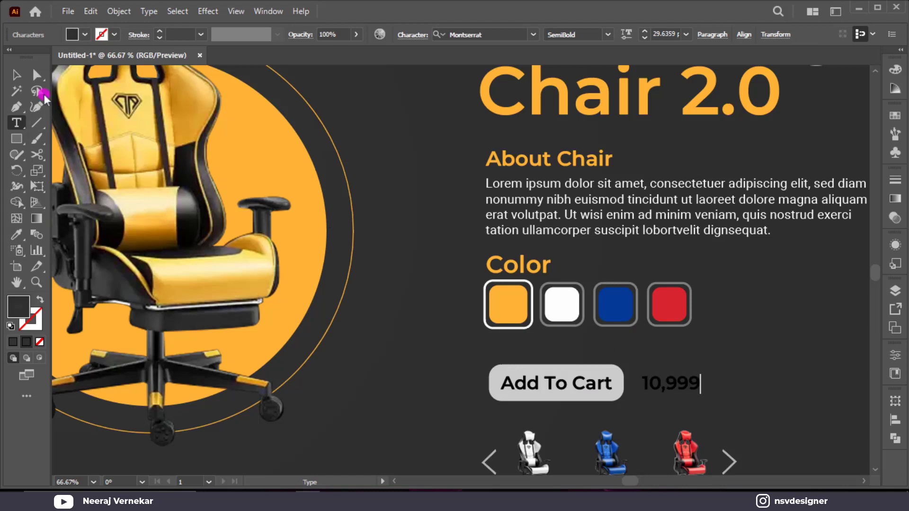
click(16, 77)
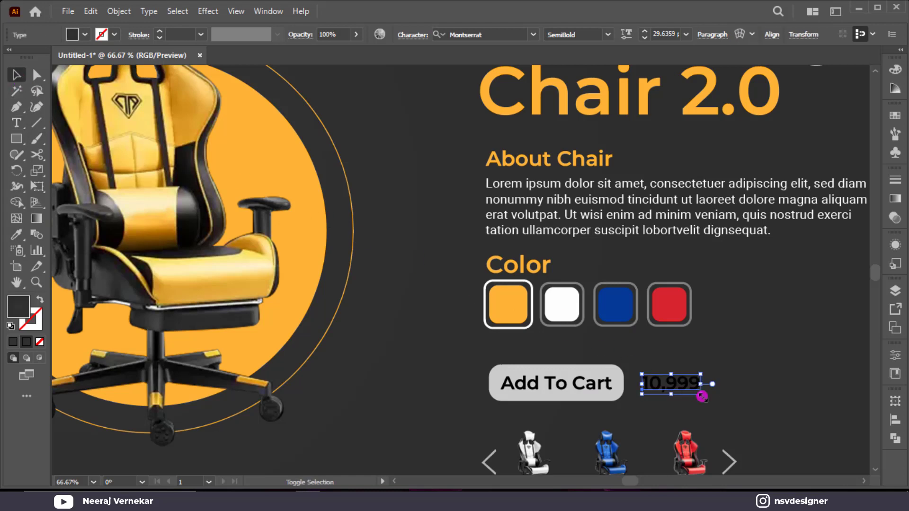
- Recolor the 10,999 price with the large circle's orange and enlarge it to about 50.3 pt
drag(702, 397, 722, 390)
key(u)
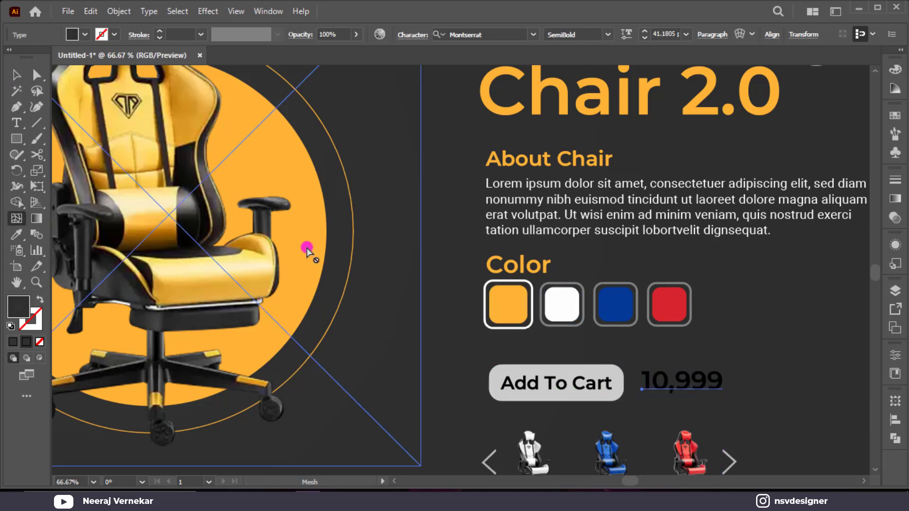
key(i)
click(309, 247)
key(v)
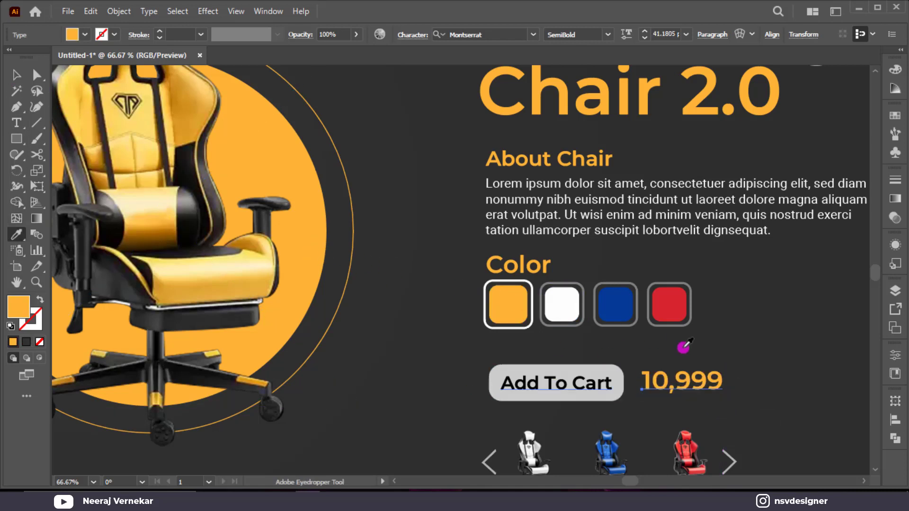
click(832, 390)
click(689, 392)
mouse_move(723, 397)
mouse_down()
mouse_move(741, 407)
mouse_move(718, 389)
mouse_up()
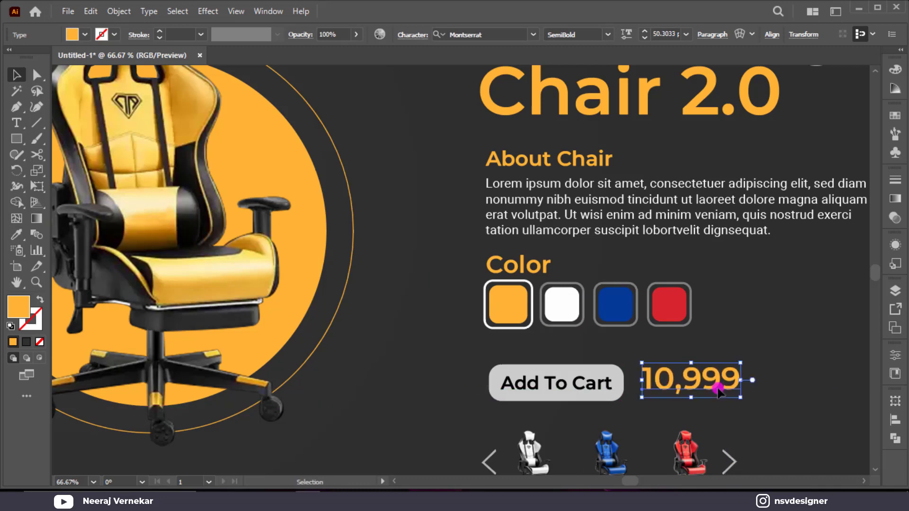
- Group the Add To Cart text with its gray button and align the group and the 10,999 price on their vertical centers
key(ctrl+0)
click(698, 389)
drag(483, 402, 647, 373)
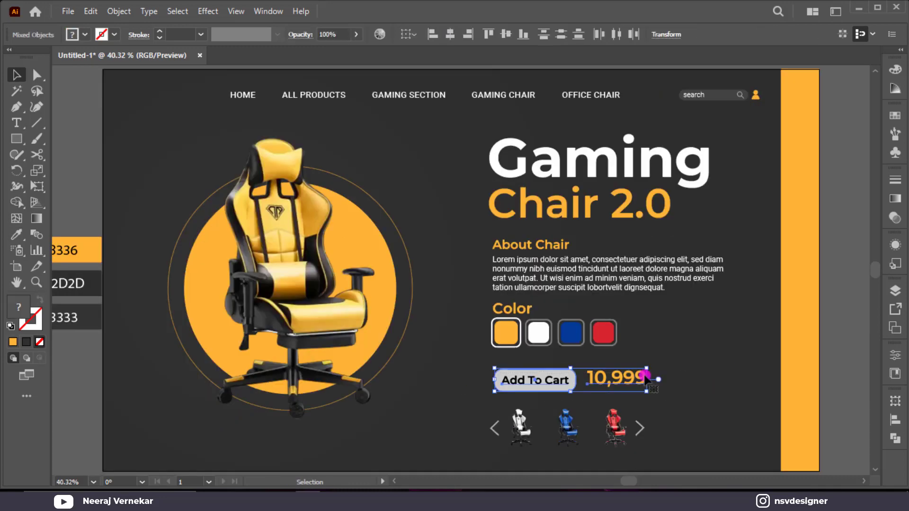
click(655, 372)
drag(517, 395, 538, 395)
key(ctrl+g)
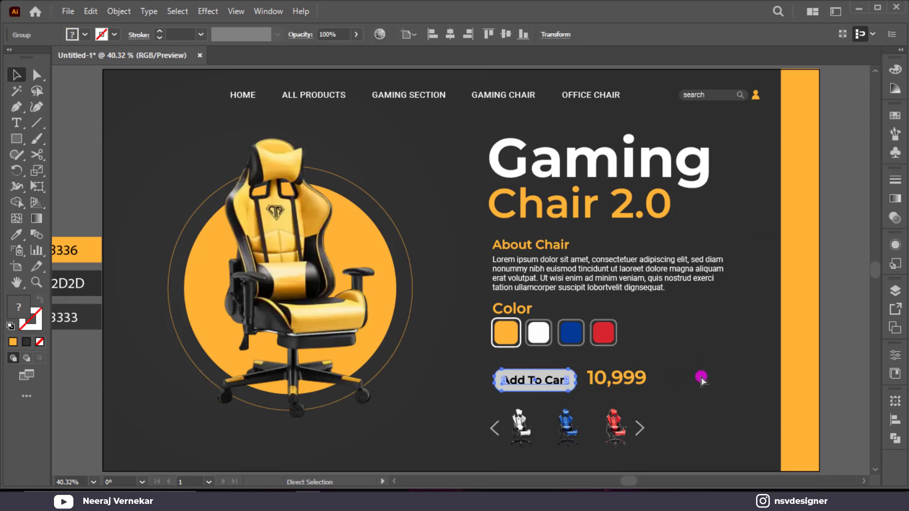
drag(701, 378, 527, 393)
click(505, 34)
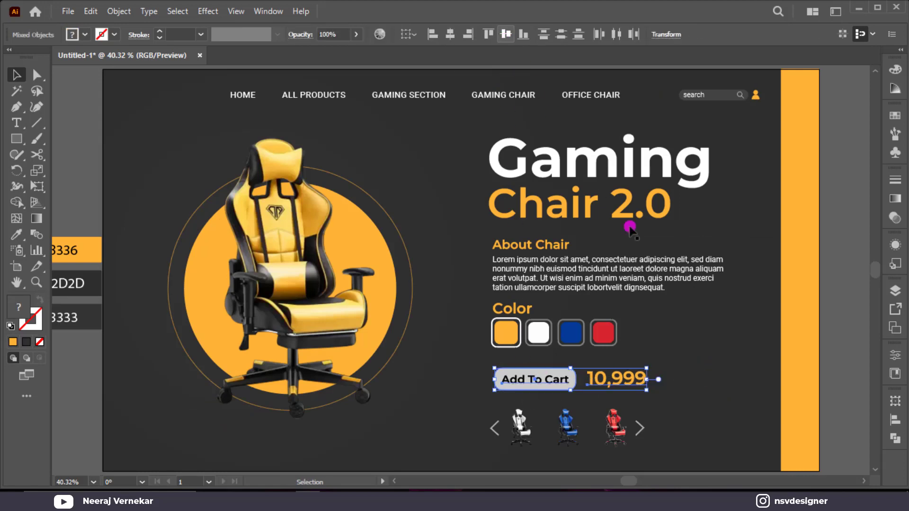
click(725, 369)
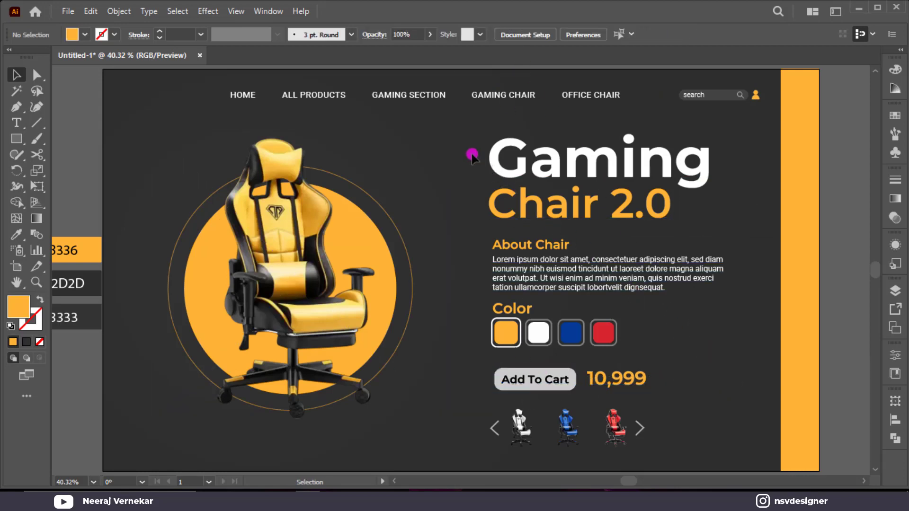
- Nudge the Add To Cart button and the 10,999 price together slightly upward
drag(659, 366, 503, 382)
click(741, 368)
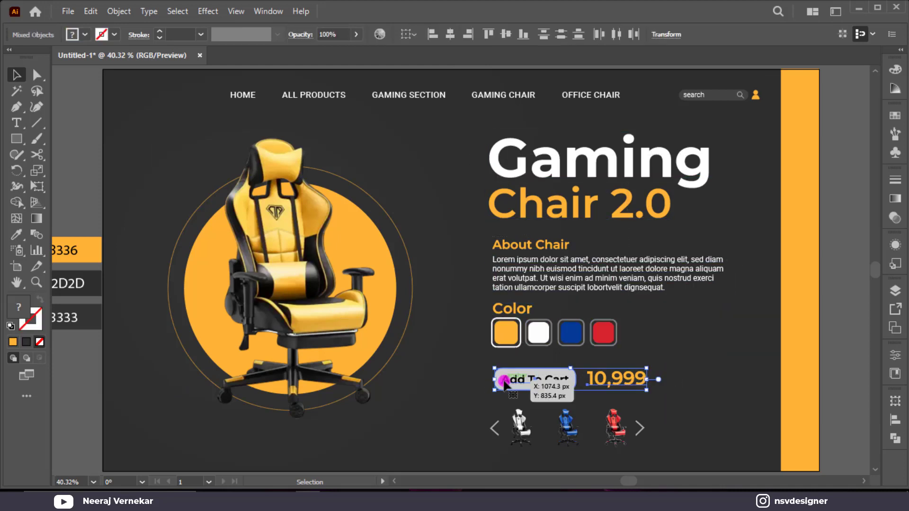
key(Up)
key(Up)
key(Up)
key(Up)
key(Up)
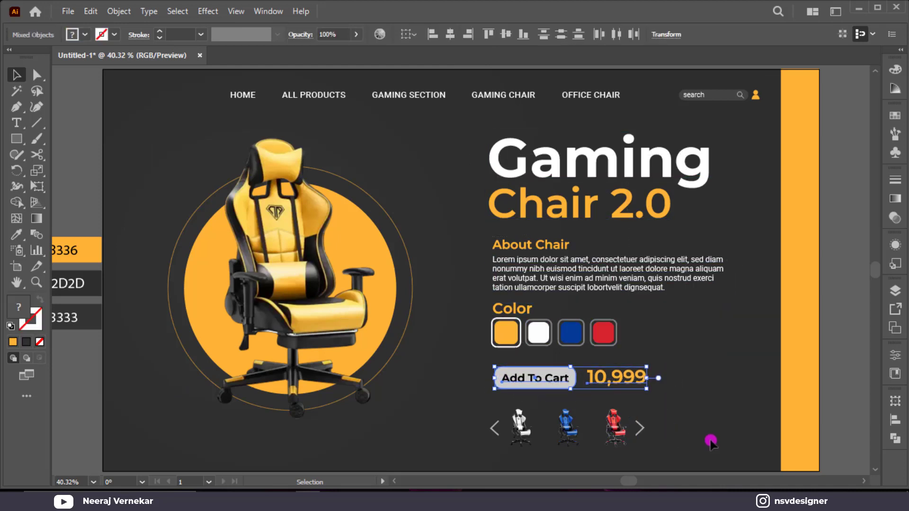
click(724, 423)
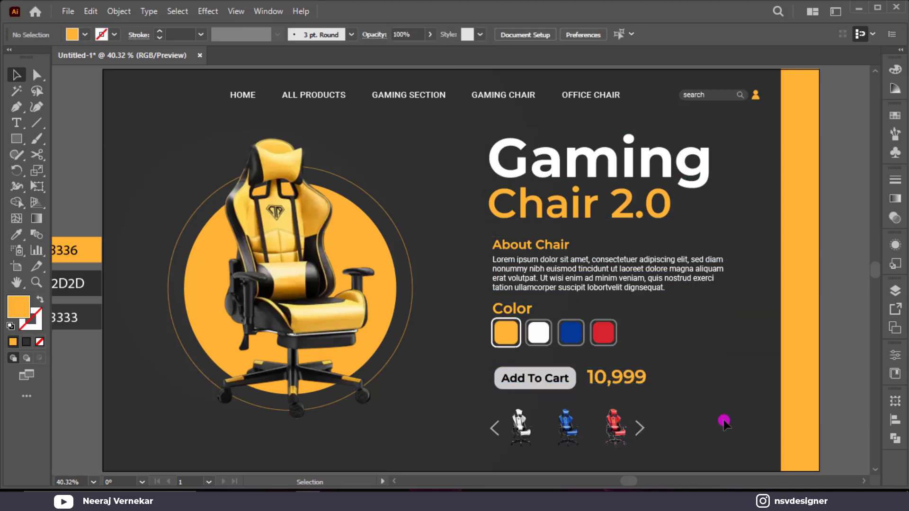
- Draw a small orange circle on the lower right of the thin ring and place a copy on its lower left
click(33, 144)
click(66, 171)
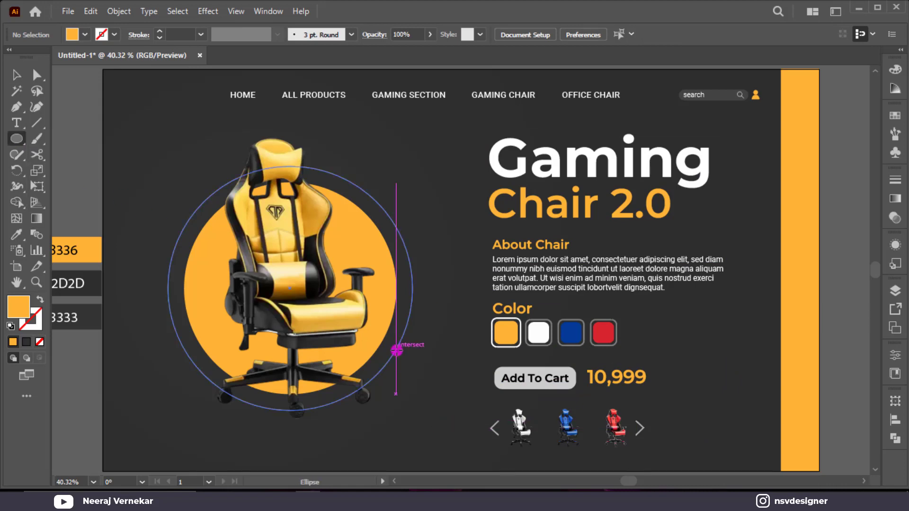
drag(397, 351, 202, 376)
key(v)
click(442, 392)
click(166, 368)
click(202, 377)
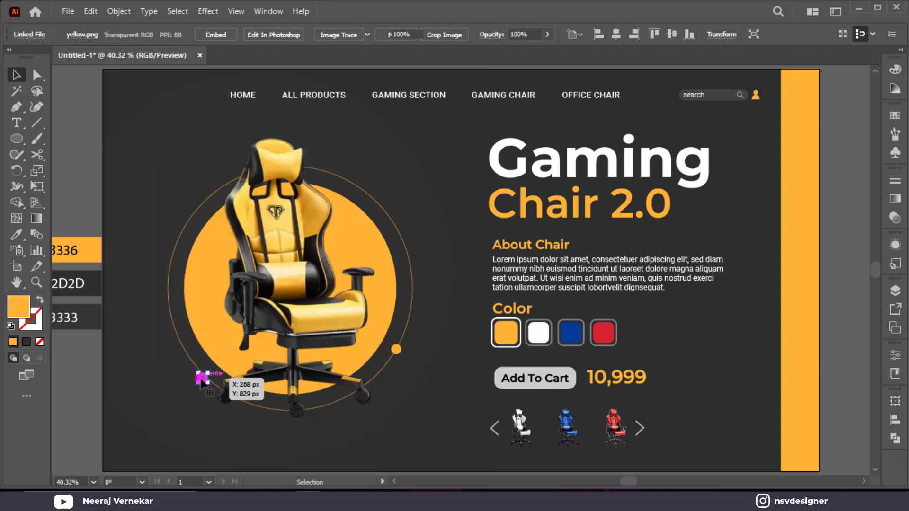
- Place another copy of the orange dot on the upper left of the thin ring and enlarge it
scroll(178, 379, up, 5)
drag(345, 363, 366, 232)
scroll(343, 358, down, 3)
click(283, 371)
scroll(282, 371, down, 1)
scroll(231, 376, down, 2)
click(213, 372)
click(275, 232)
scroll(275, 234, up, 2)
scroll(192, 190, down, 1)
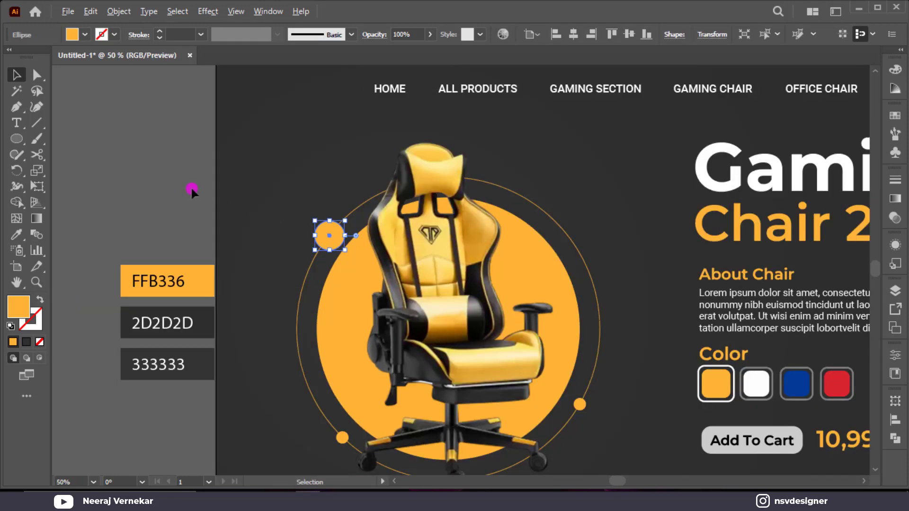
- Create a small triangle with the Star tool, radii about 20.4 and 10.2 px, beside the artboard and rotate it to point left
drag(17, 148, 78, 200)
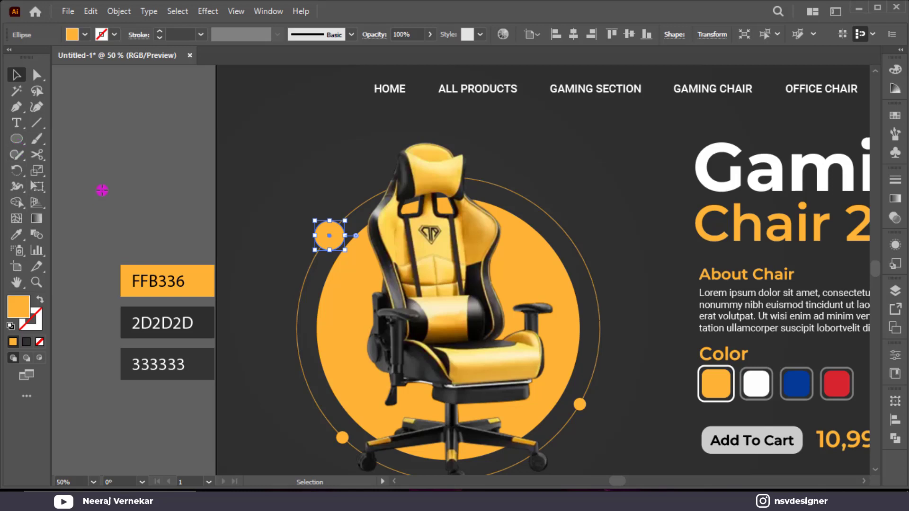
click(221, 188)
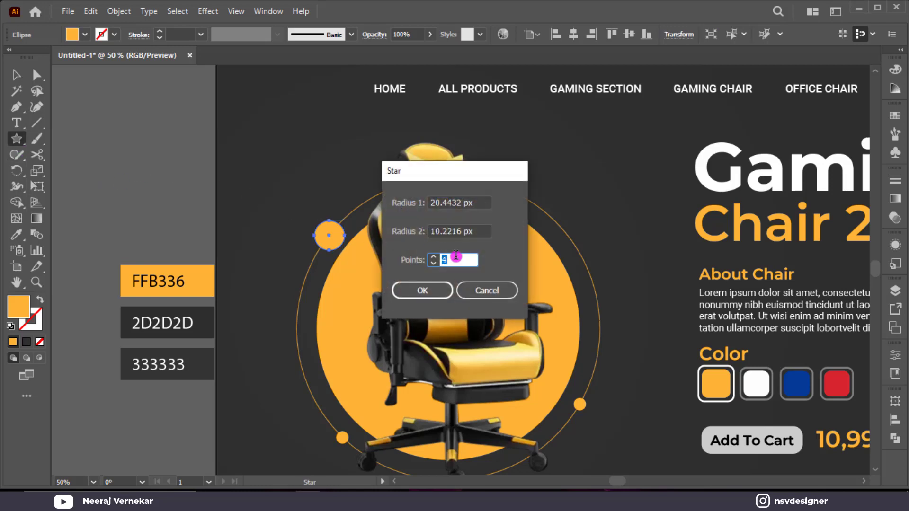
click(422, 291)
click(13, 72)
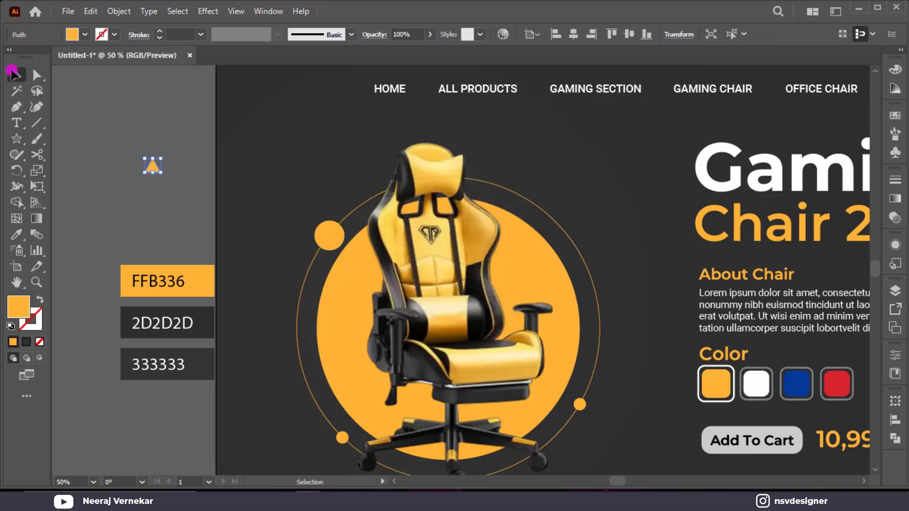
mouse_move(161, 153)
mouse_down()
mouse_move(139, 147)
mouse_move(147, 149)
mouse_up()
- Recolor the left-pointing triangle with the banner's dark background color
key(i)
click(322, 178)
click(268, 146)
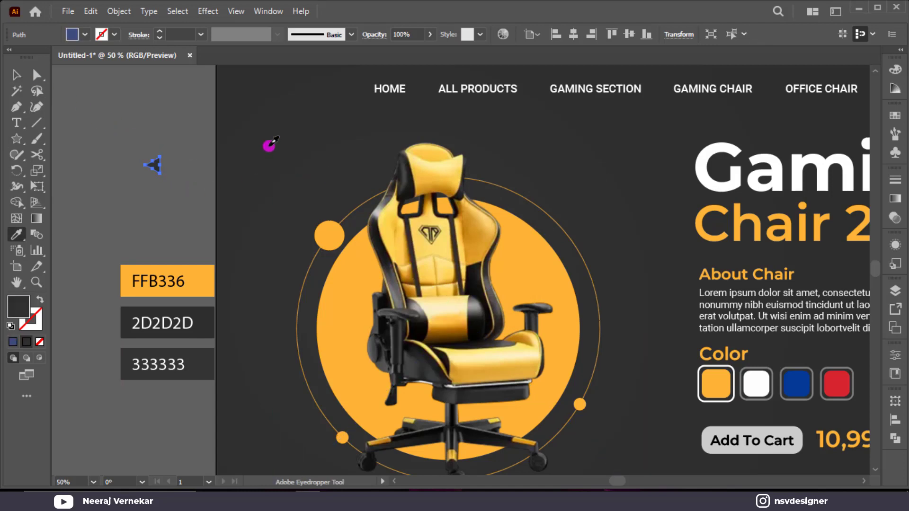
key(v)
click(170, 176)
- Move the dark triangle onto the center of the larger orange circle at the ring's upper left
drag(147, 165, 346, 232)
scroll(328, 236, up, 4)
click(244, 195)
key(ctrl+0)
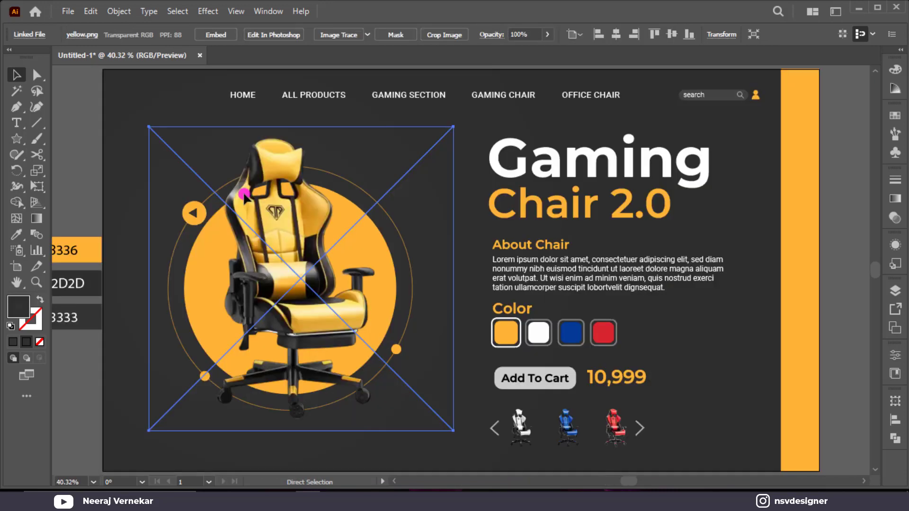
click(751, 341)
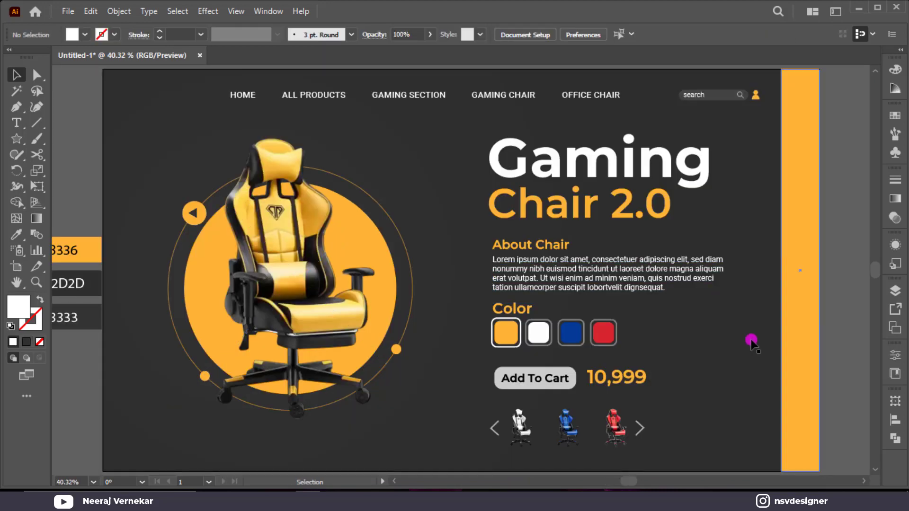
- Draw a small circle on the empty canvas to the right of the artboard and fill it with the banner's dark background color
drag(761, 305, 512, 308)
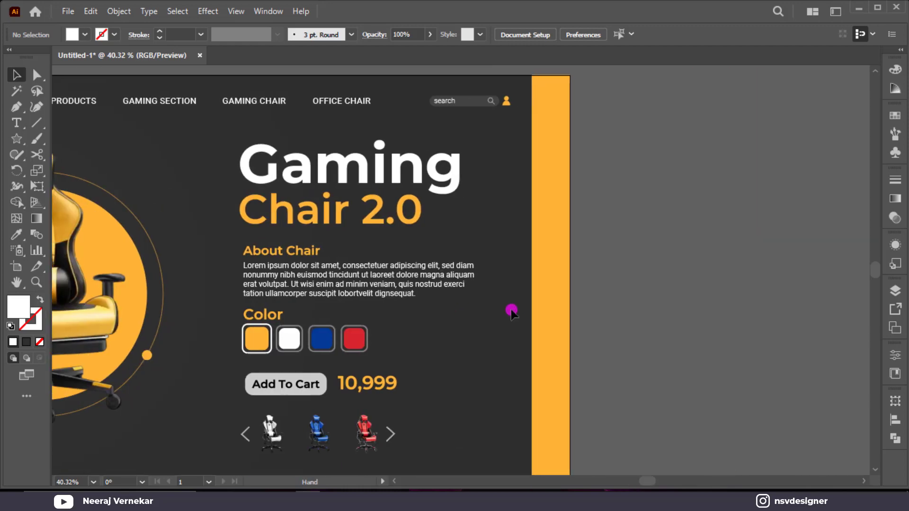
drag(27, 145, 67, 170)
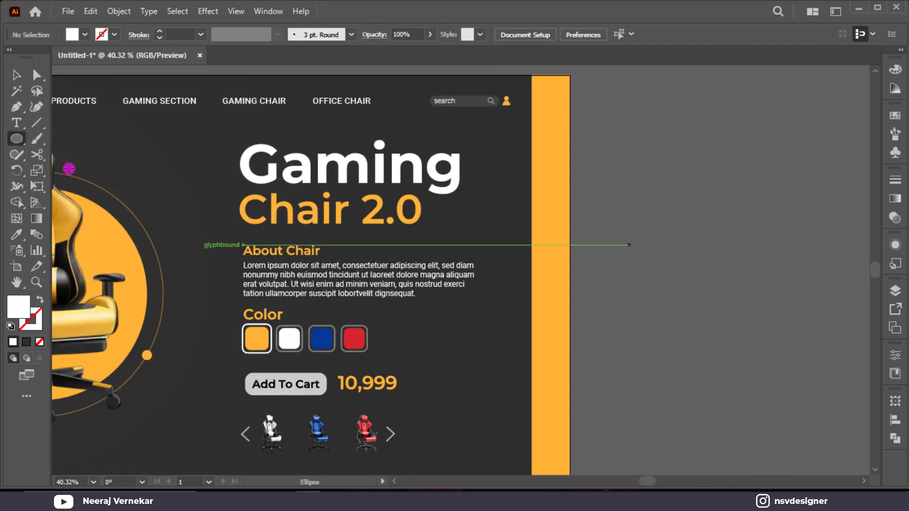
drag(659, 216, 672, 232)
key(i)
click(500, 224)
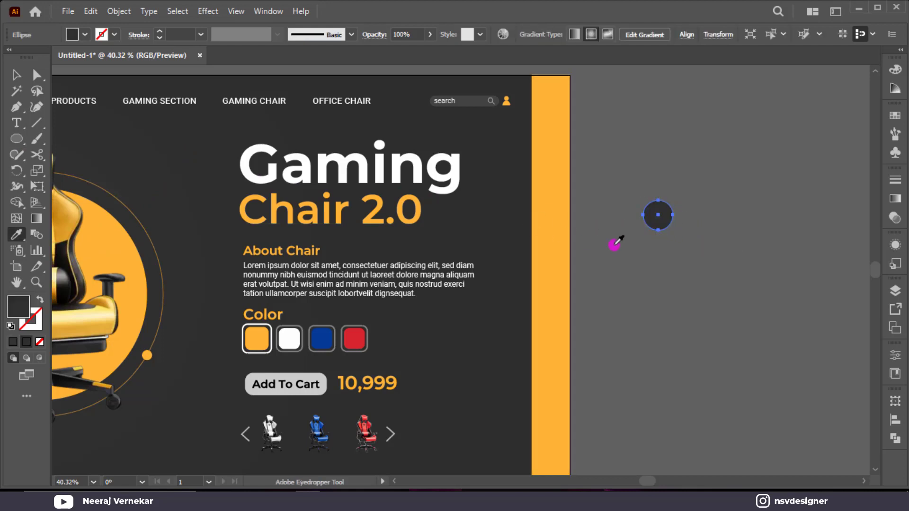
key(v)
click(701, 262)
click(670, 226)
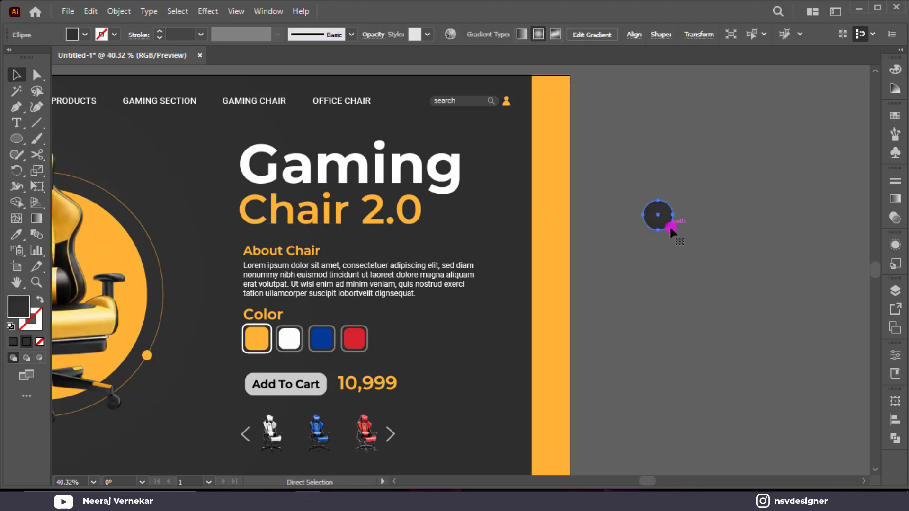
- Turn the dark circle into an unfilled outline with a 2 pt stroke and shrink it to 68 px
key(v)
key(shift+x)
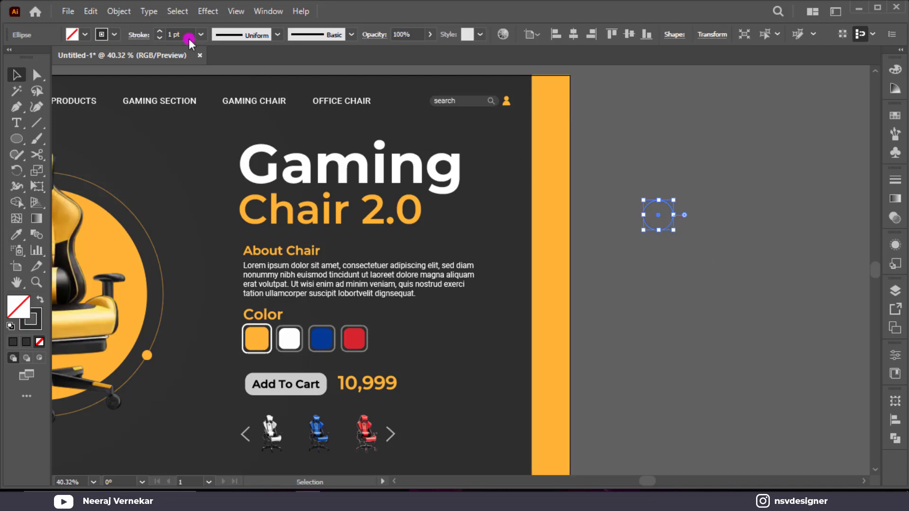
click(808, 267)
scroll(664, 227, up, 2)
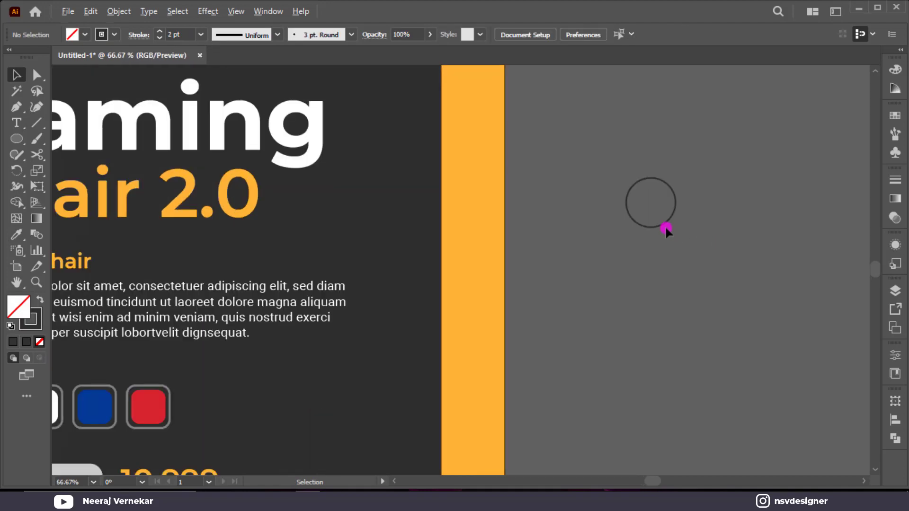
click(661, 226)
drag(676, 227, 668, 221)
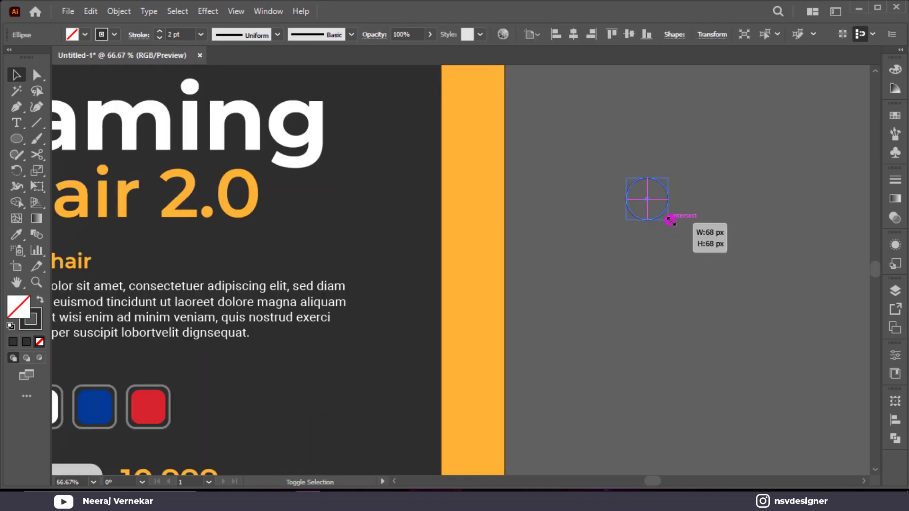
click(699, 251)
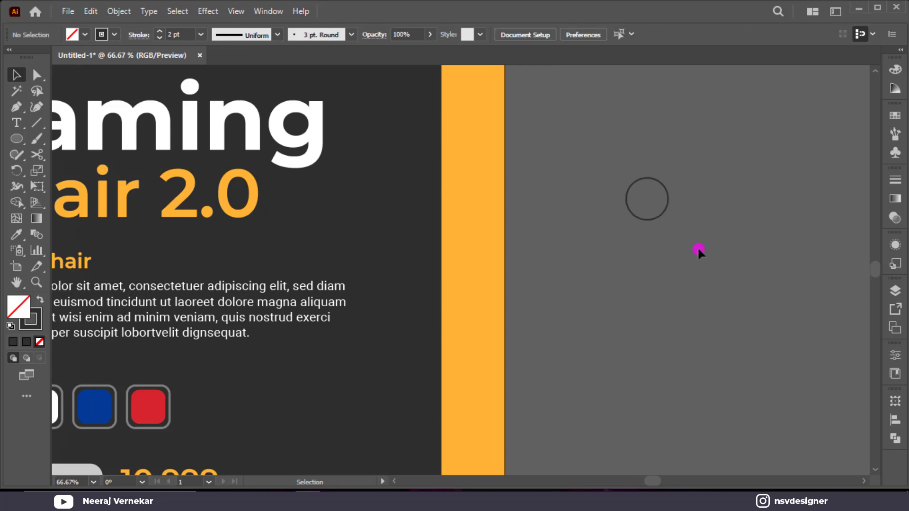
- Add the text 1 in Montserrat SemiBold and center it inside the outlined circle
key(t)
click(723, 272)
text(1)
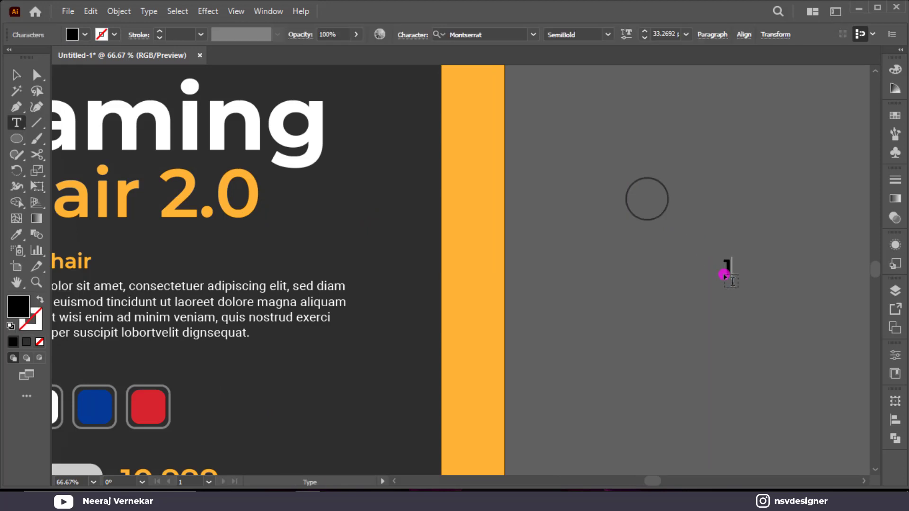
click(16, 74)
drag(709, 254, 649, 202)
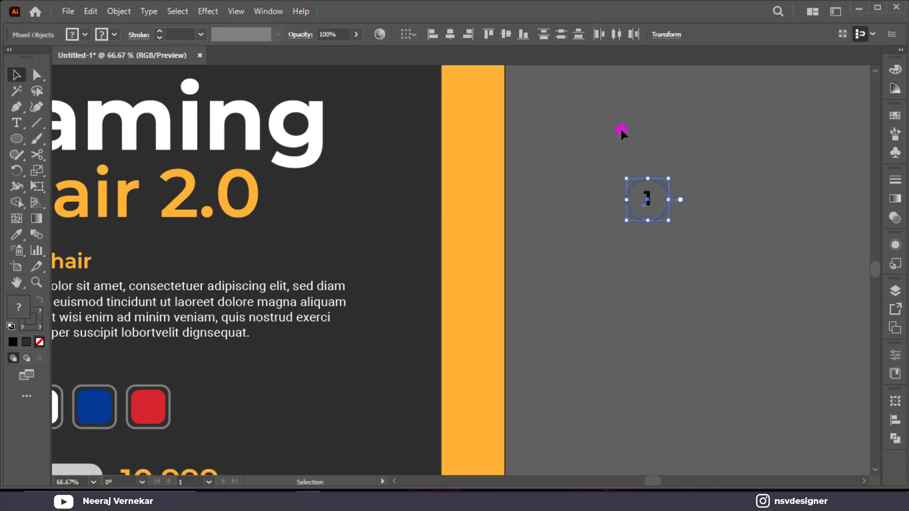
click(701, 192)
- Duplicate the numbered circle downward into an evenly spaced column of four and select the number in the second circle
drag(701, 192, 658, 264)
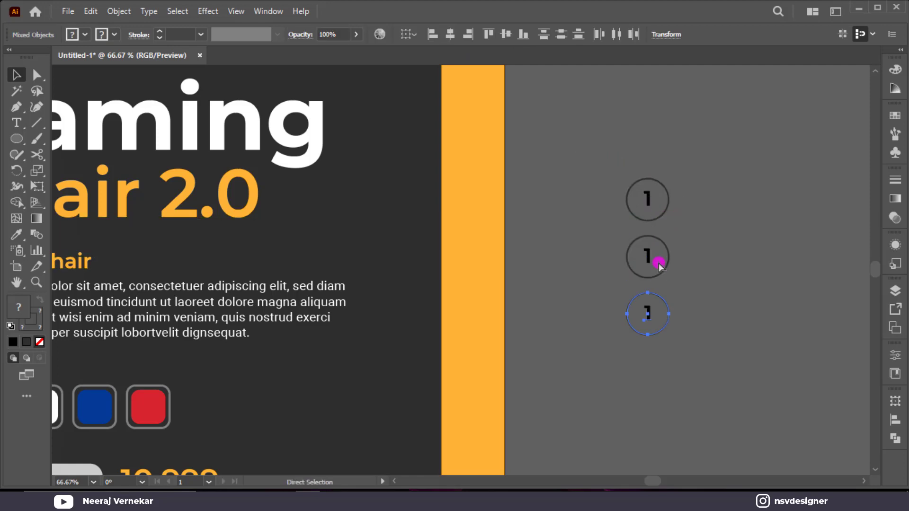
key(ctrl+d)
click(747, 336)
click(648, 258)
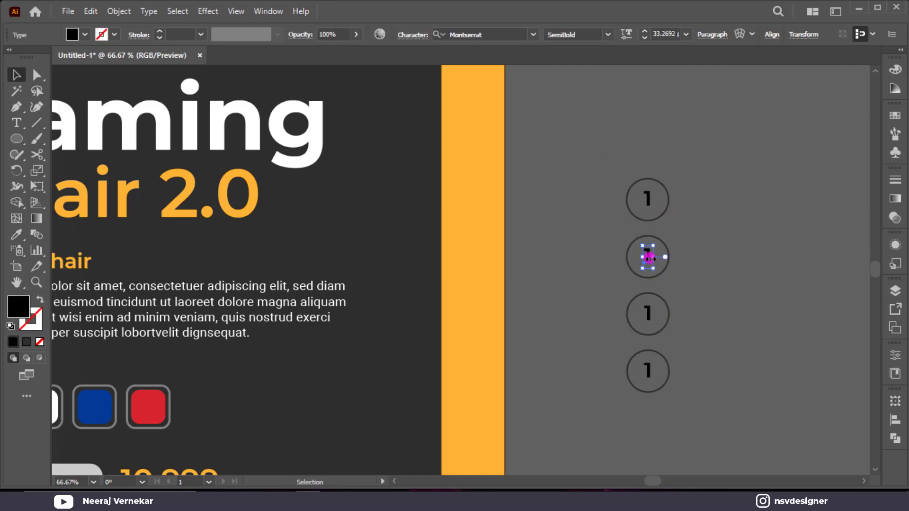
- Change the numbers in the second, third and fourth circles to 2, 3 and 4
drag(650, 258, 648, 259)
double_click(647, 257)
text(2)
double_click(647, 313)
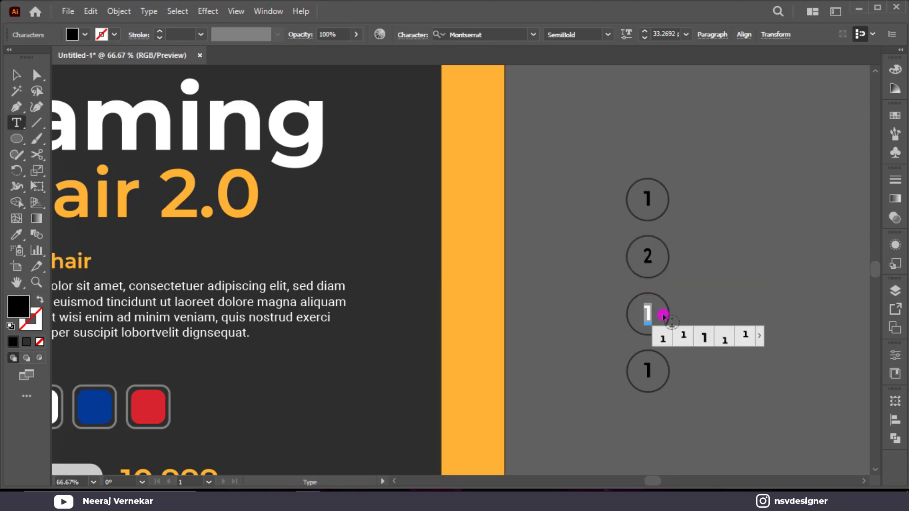
text(3)
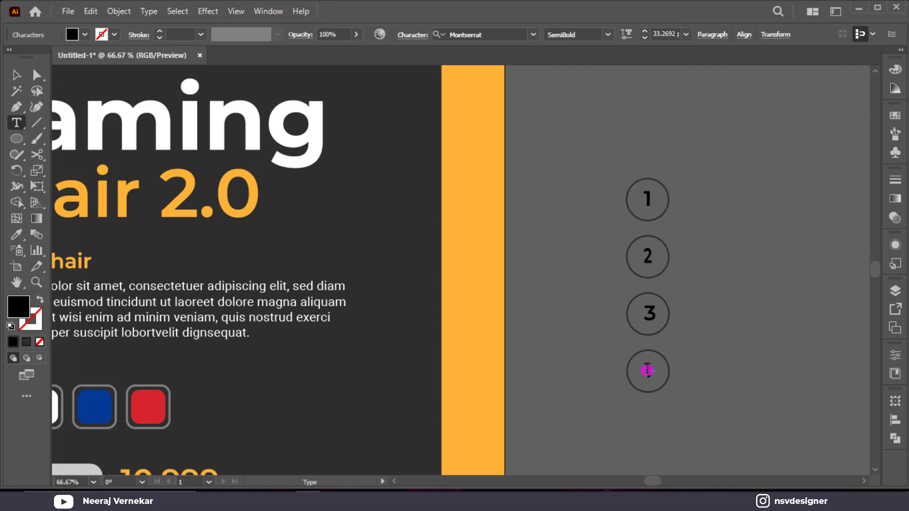
click(648, 371)
double_click(649, 372)
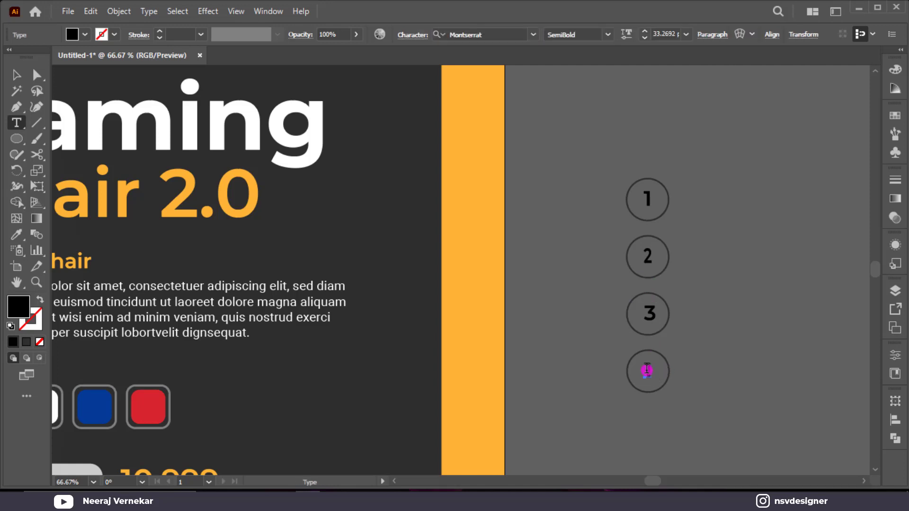
text(4)
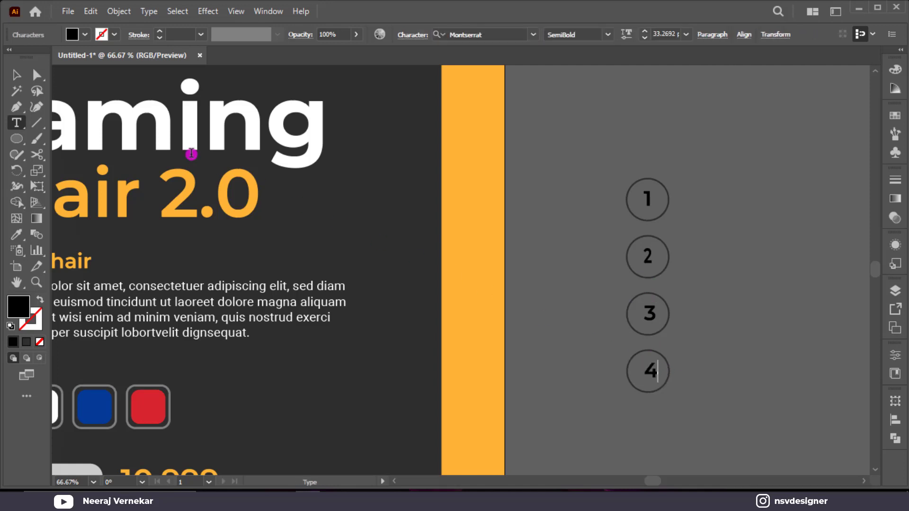
- Center each number horizontally with its own circle, working from circle 1 through circle 4
click(18, 75)
drag(682, 217, 682, 218)
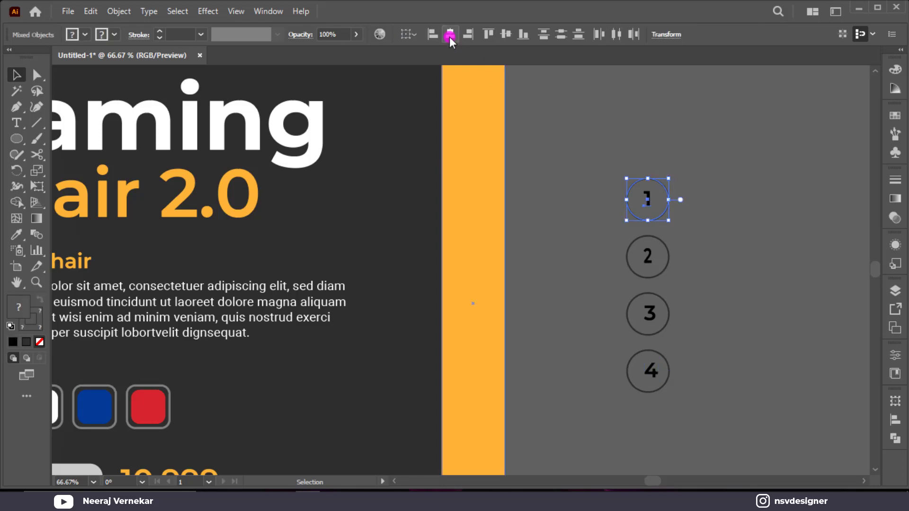
drag(615, 250, 678, 271)
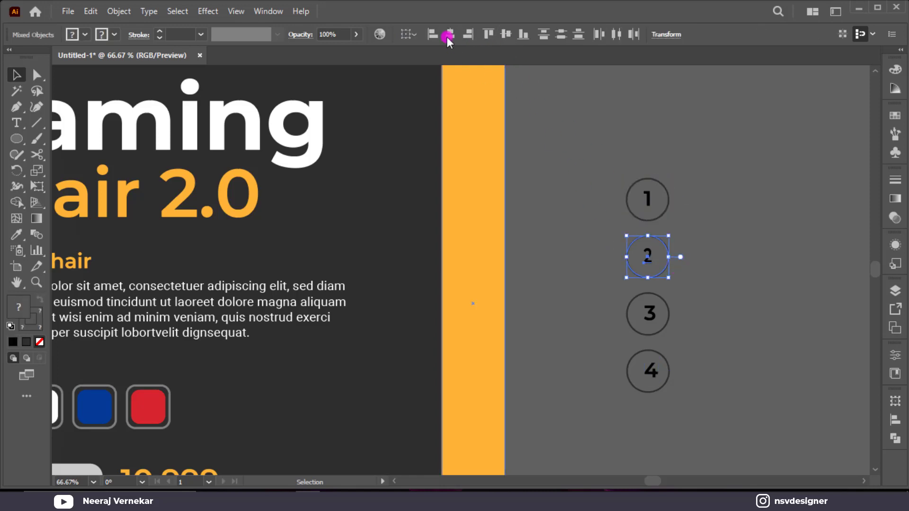
drag(656, 319, 656, 320)
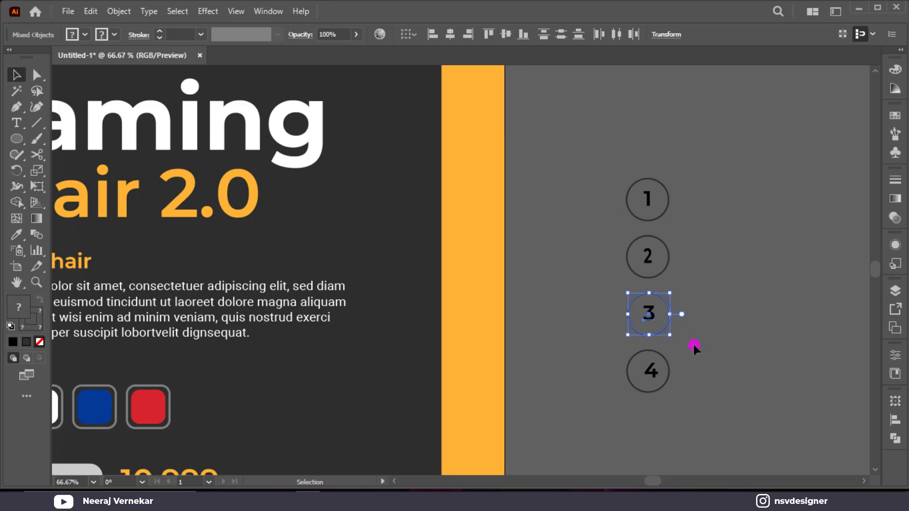
drag(693, 348, 626, 384)
click(450, 35)
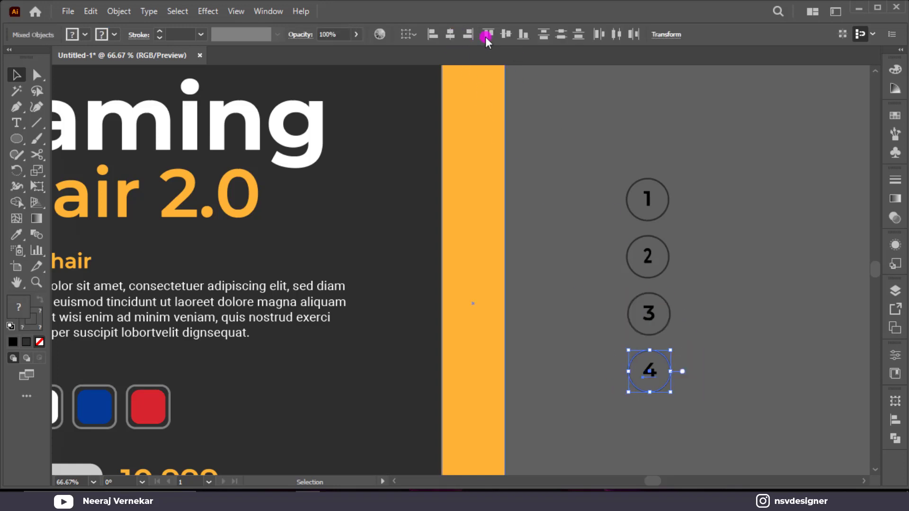
click(745, 364)
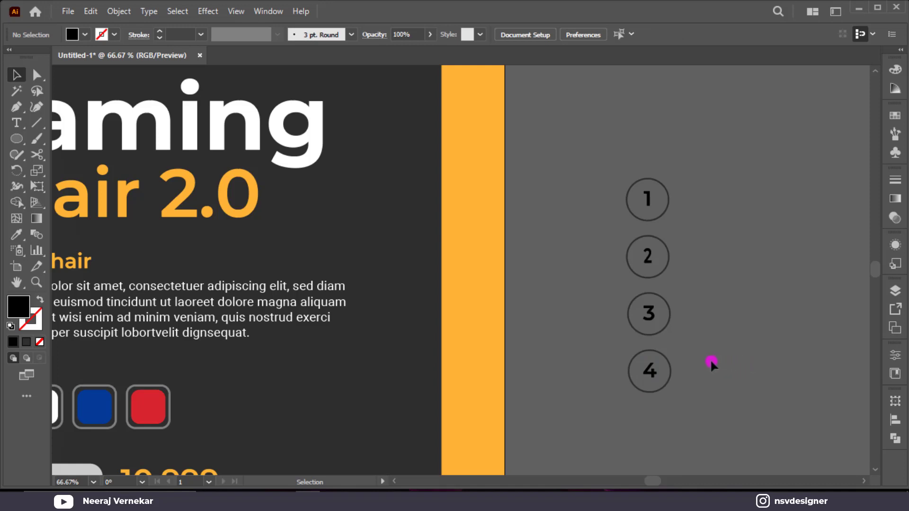
drag(705, 363, 633, 400)
drag(711, 310, 630, 336)
drag(681, 245, 676, 287)
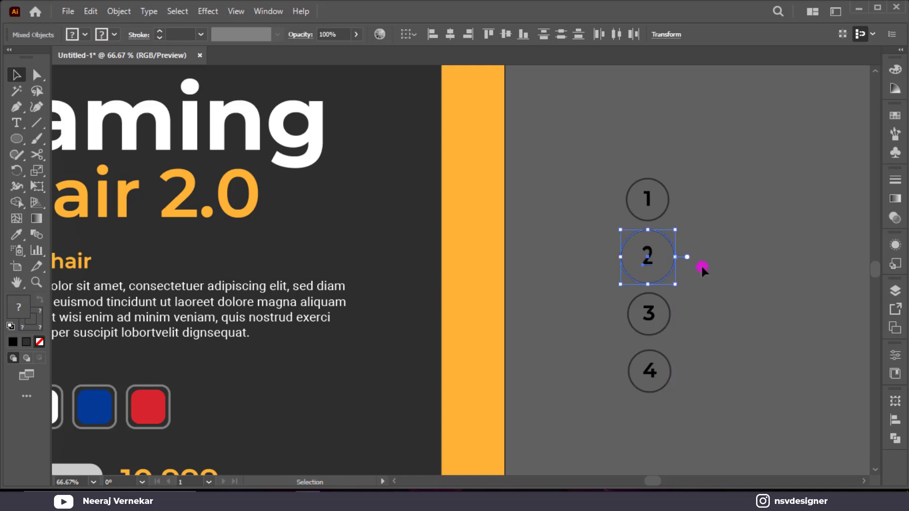
click(705, 270)
key(ctrl+z)
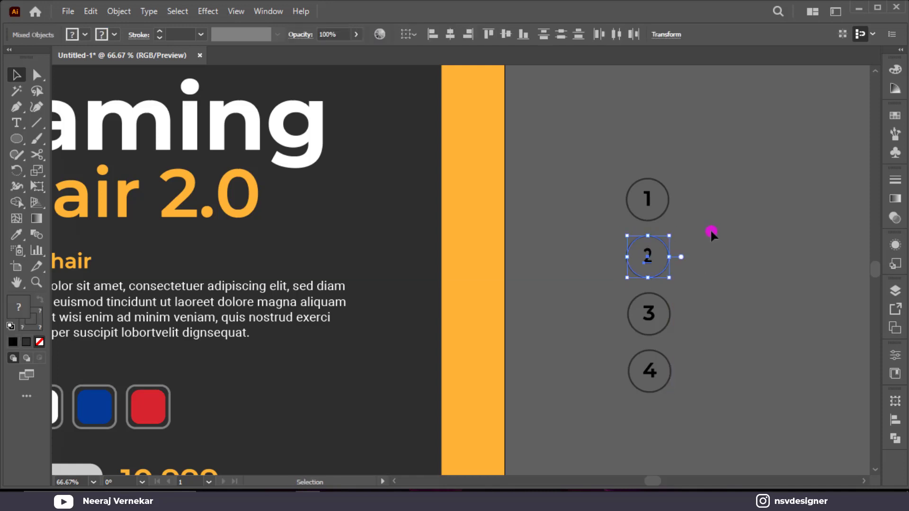
click(700, 199)
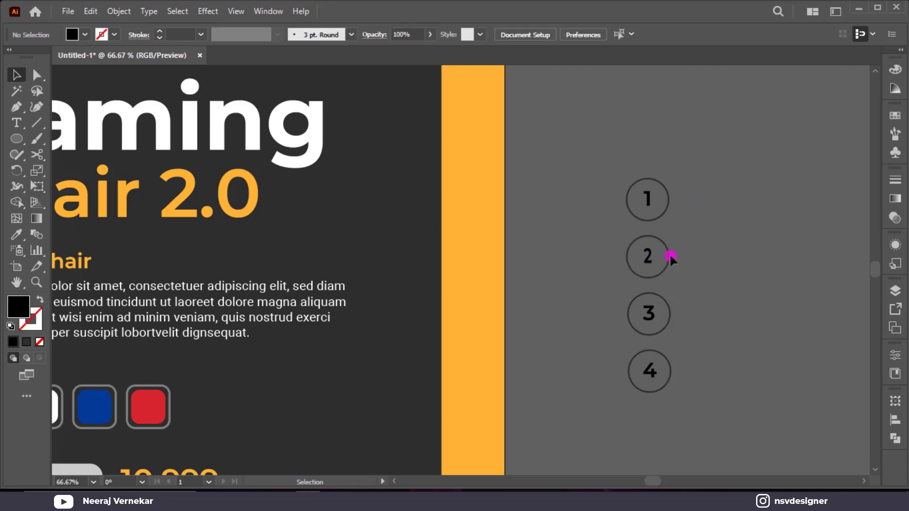
click(670, 256)
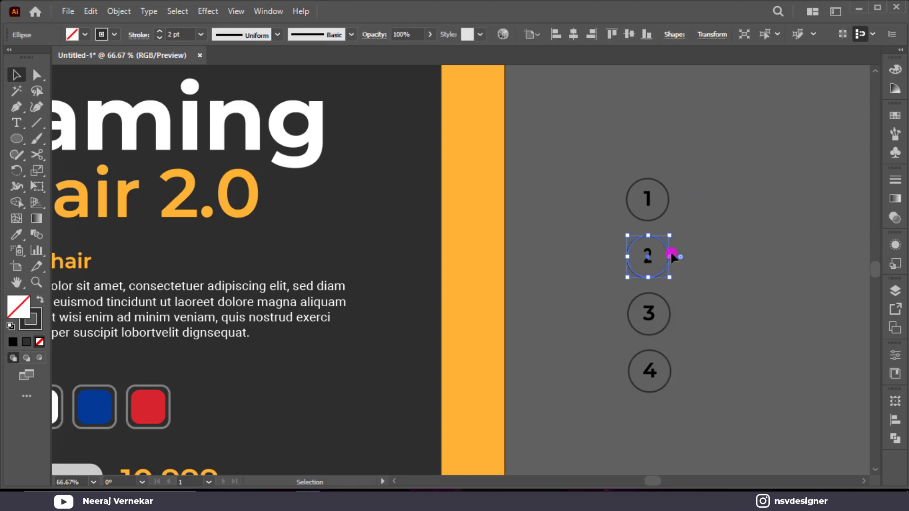
click(648, 425)
- Move the whole column of four numbered circles onto the orange strip at the banner's edge
drag(701, 172, 618, 402)
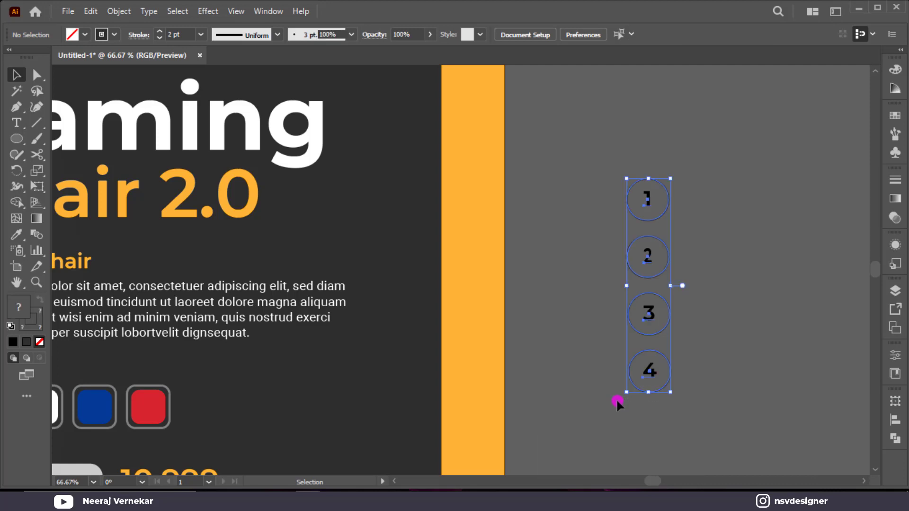
key(a)
drag(663, 274, 488, 279)
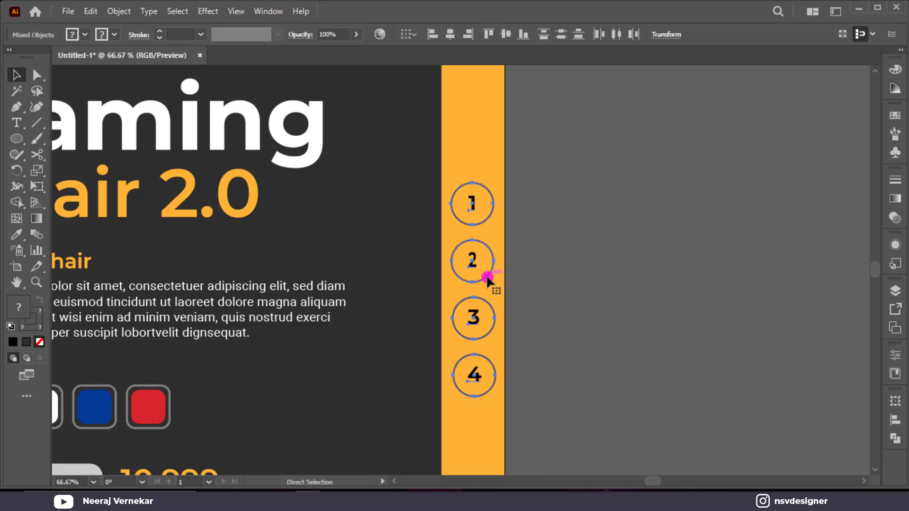
key(ctrl+0)
key(v)
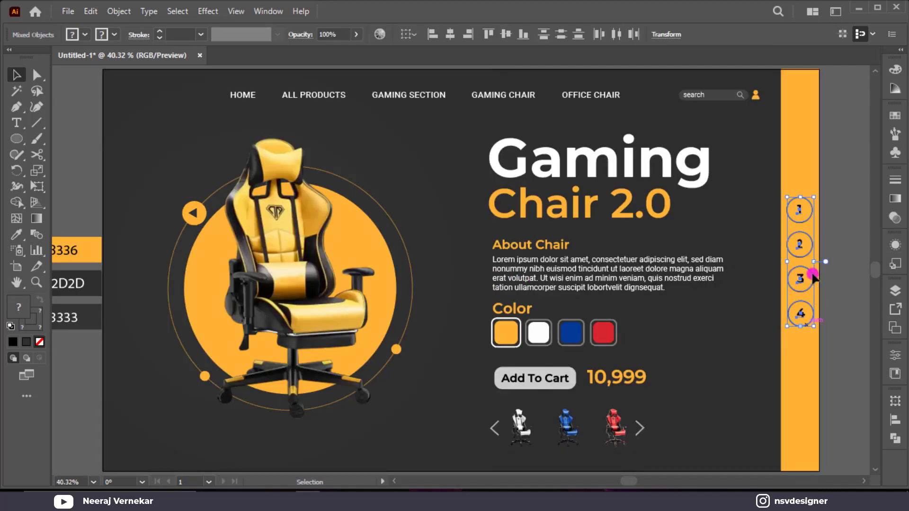
- Center the column of numbered circles vertically on the artboard, keeping it on the orange strip
key(ctrl+equal)
key(a)
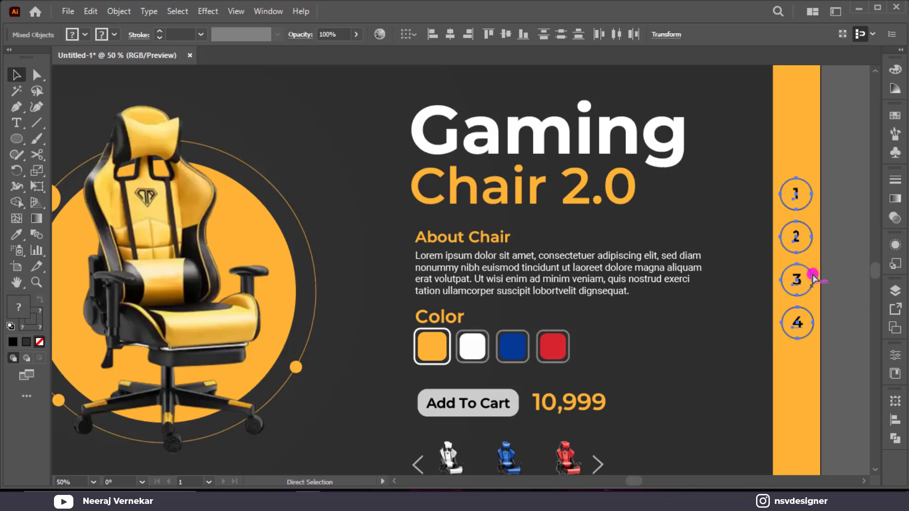
key(v)
click(449, 34)
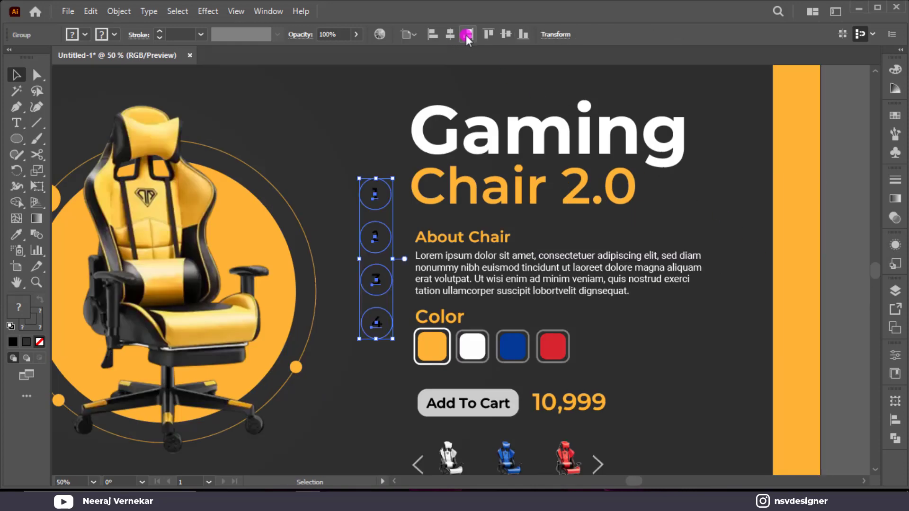
key(ctrl+z)
click(506, 34)
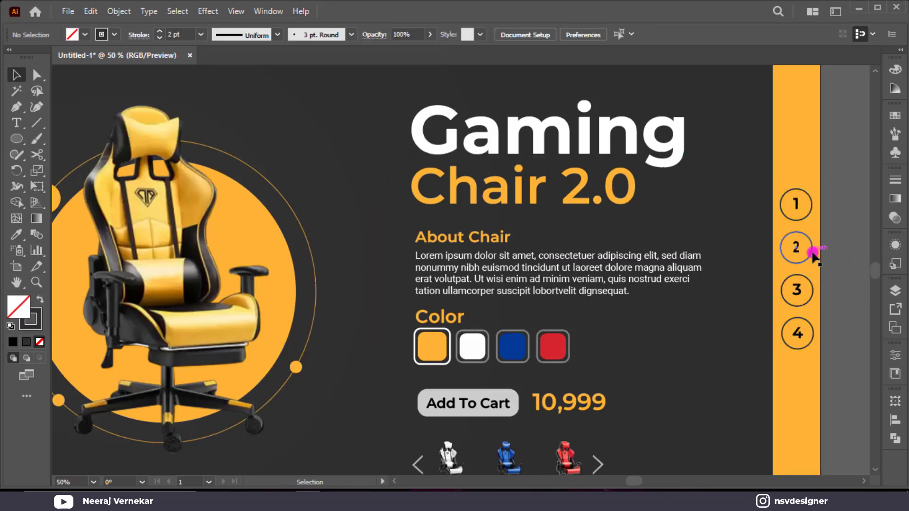
right_click(812, 249)
click(815, 131)
click(837, 267)
- Highlight the second circle by recoloring its number in the strip's orange and turning its dark outline into a solid fill
drag(837, 254, 675, 246)
scroll(663, 246, up, 2)
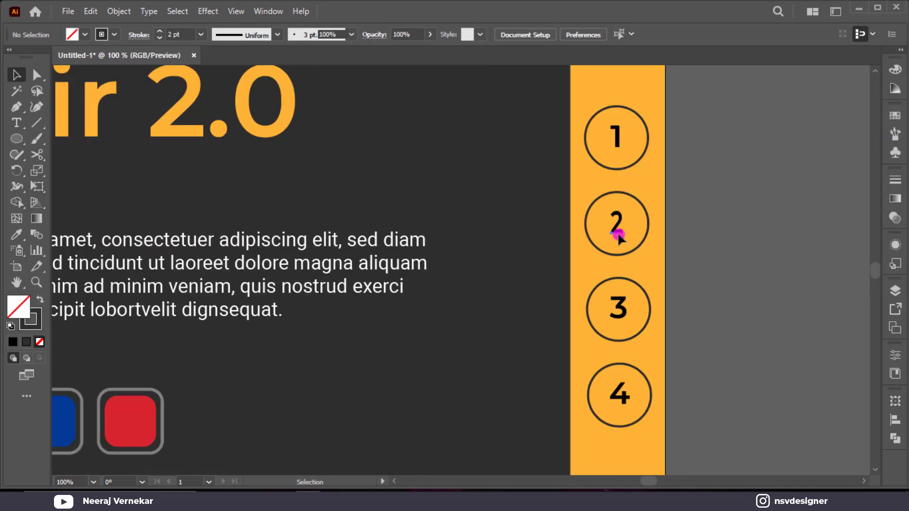
click(618, 233)
key(Delete)
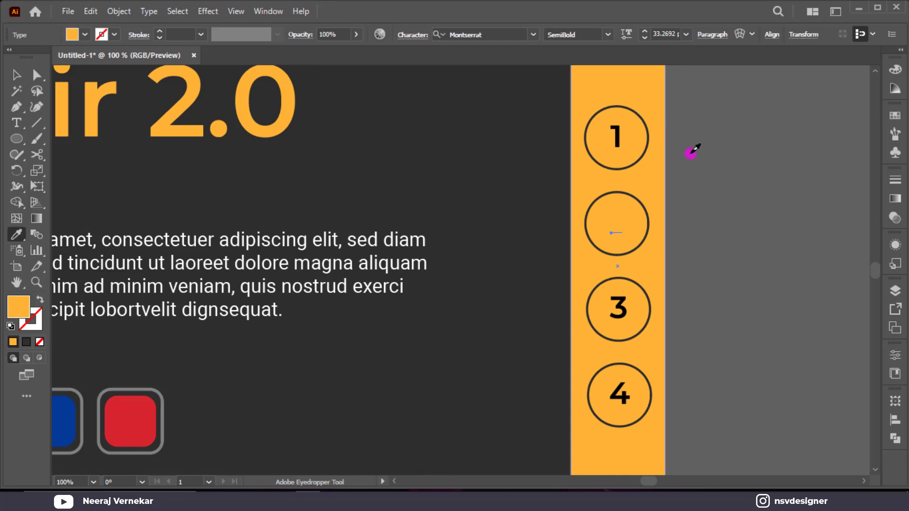
click(649, 225)
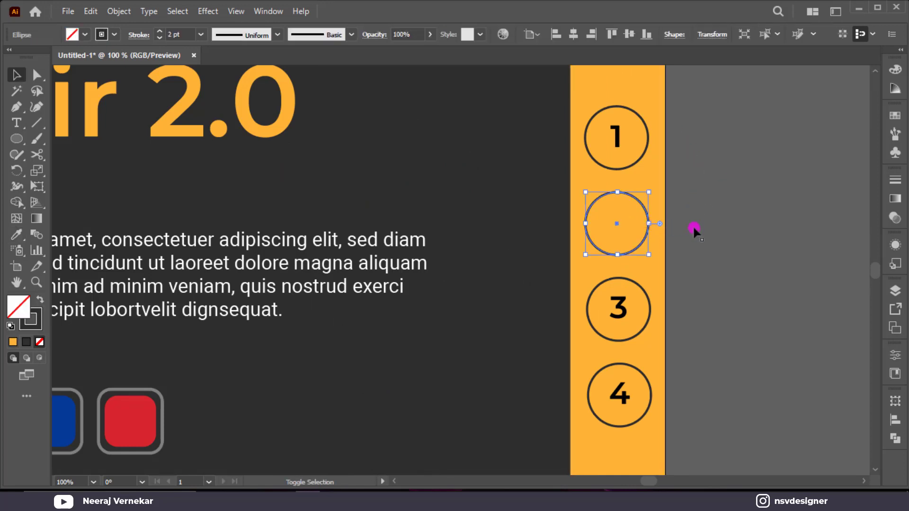
key(shift+x)
click(720, 229)
key(ctrl+0)
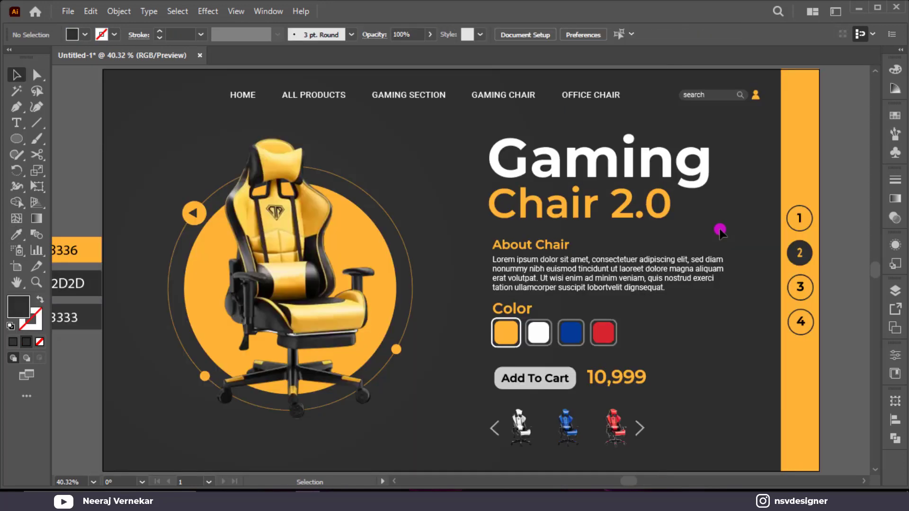
- Draw a short horizontal line near the top of the orange strip with a 3 pt stroke in the banner's dark color
click(37, 123)
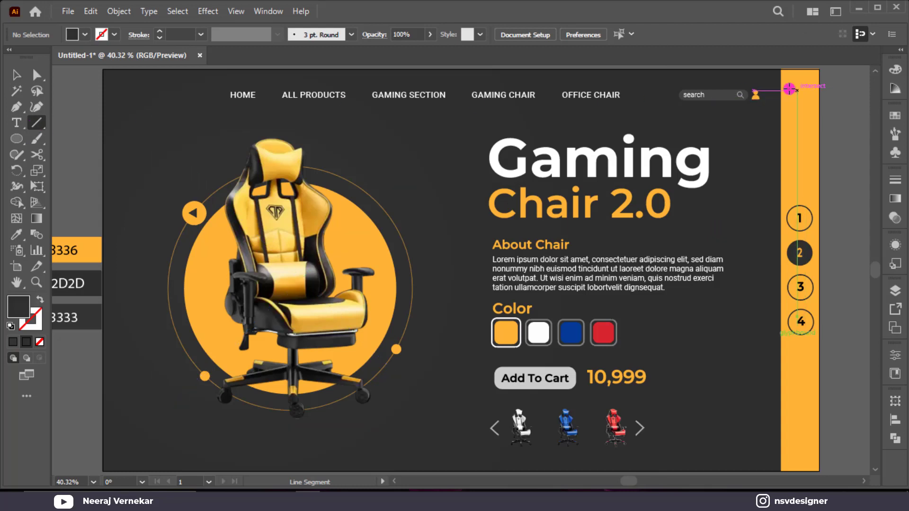
drag(789, 89, 812, 89)
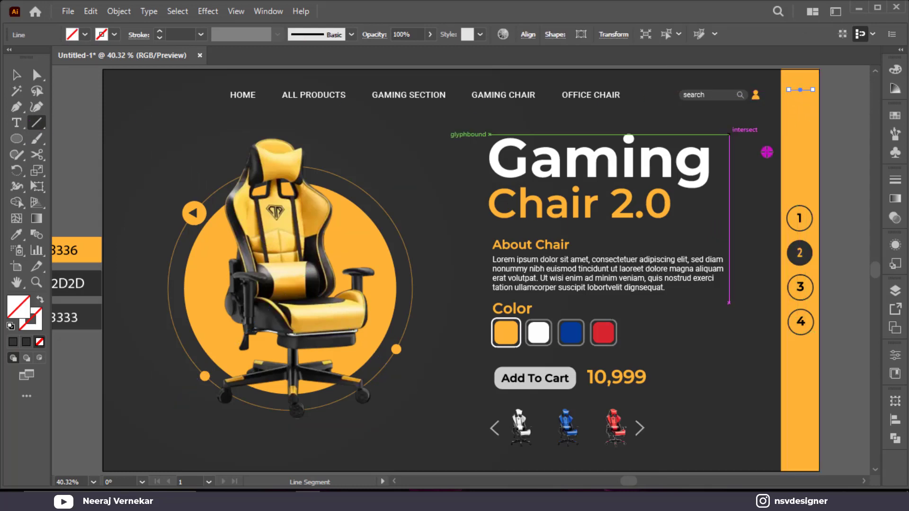
key(i)
click(733, 201)
key(v)
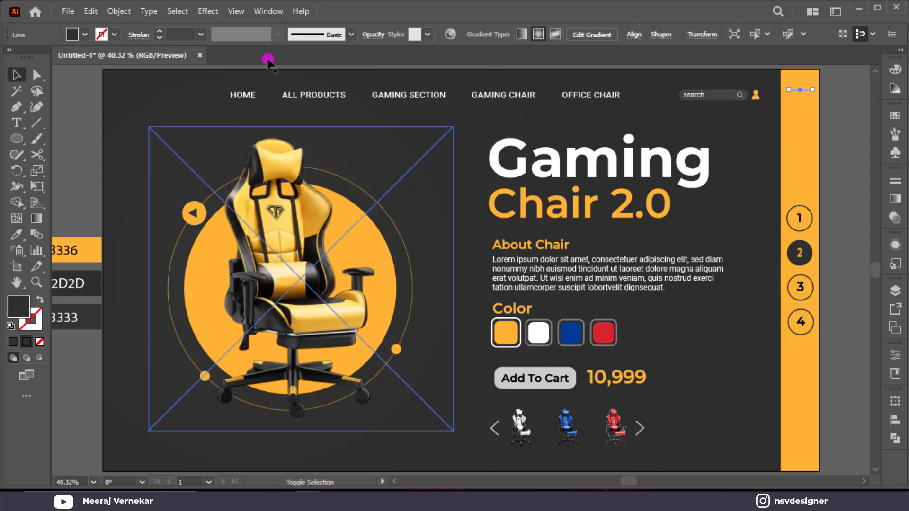
key(shift+x)
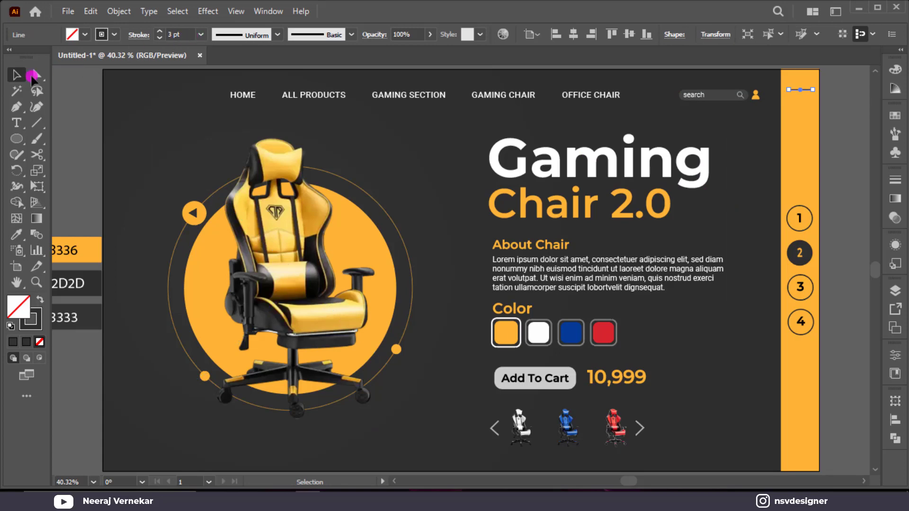
- Set the short line's stroke weight to 5 pt and give it round caps
click(828, 119)
scroll(818, 122, up, 3)
drag(765, 163, 593, 156)
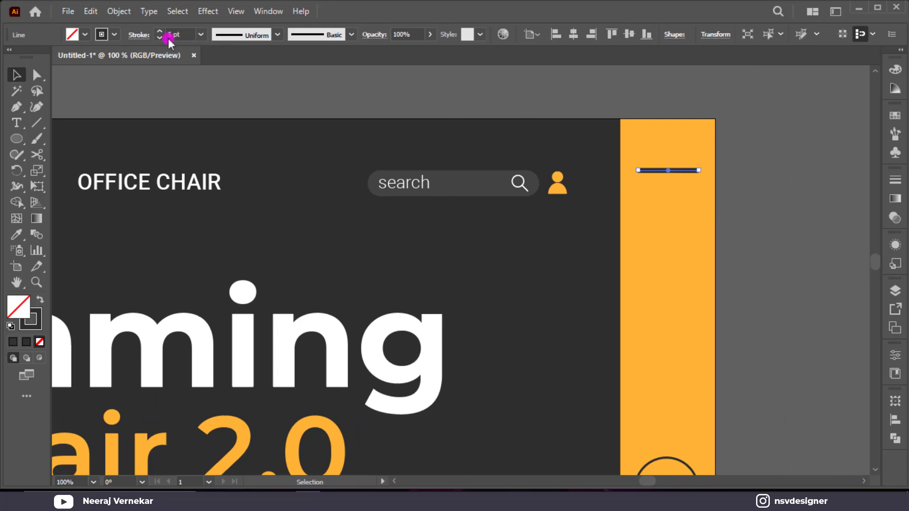
click(134, 36)
click(67, 69)
click(753, 168)
click(692, 170)
scroll(693, 167, up, 3)
click(688, 181)
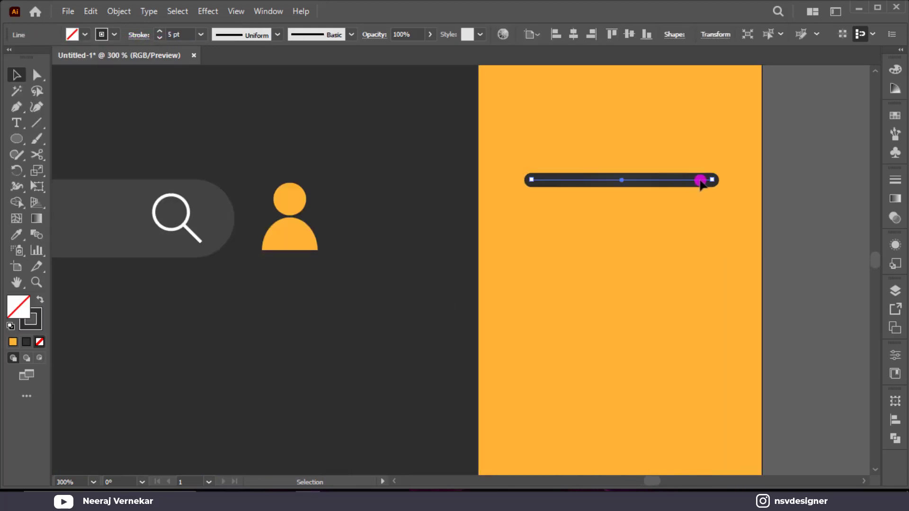
- Shorten the line and duplicate it downward twice to form a menu icon of three evenly spaced bars
drag(712, 180, 665, 211)
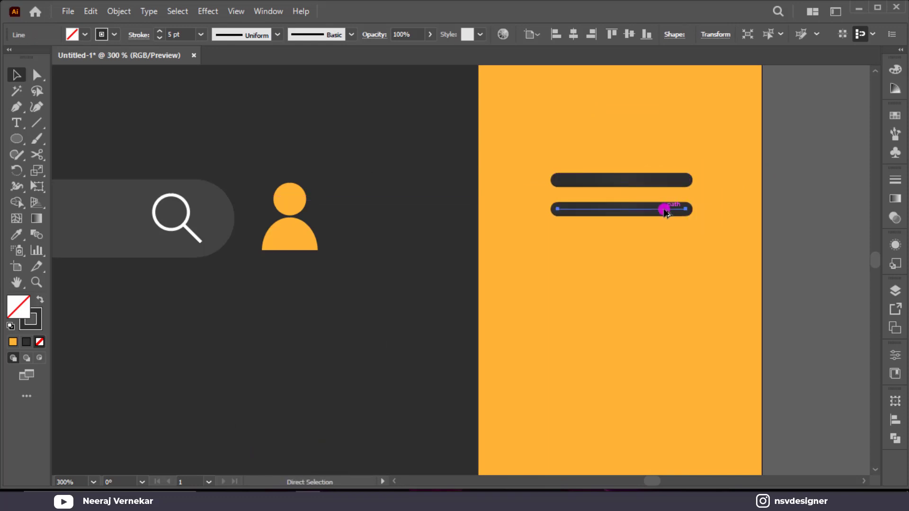
key(ctrl+d)
shift+click(654, 208)
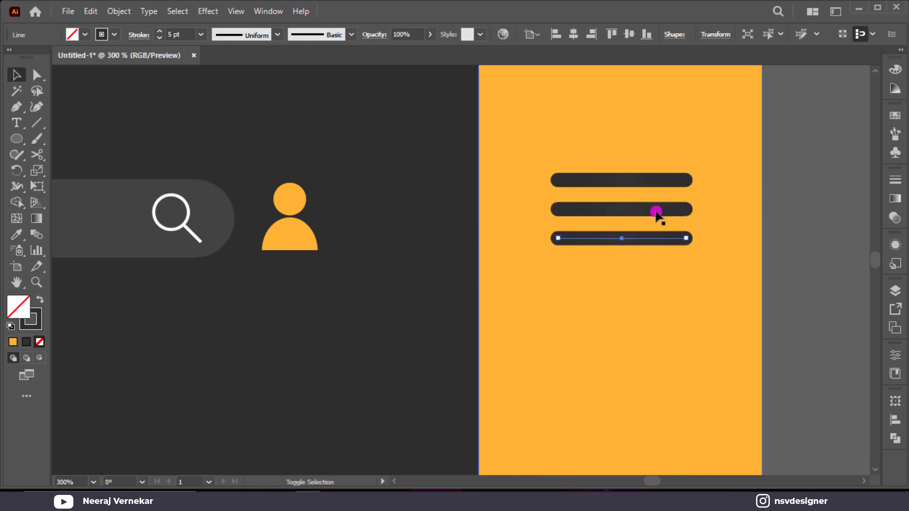
shift+click(653, 183)
drag(623, 239, 625, 249)
drag(686, 214, 680, 213)
click(811, 265)
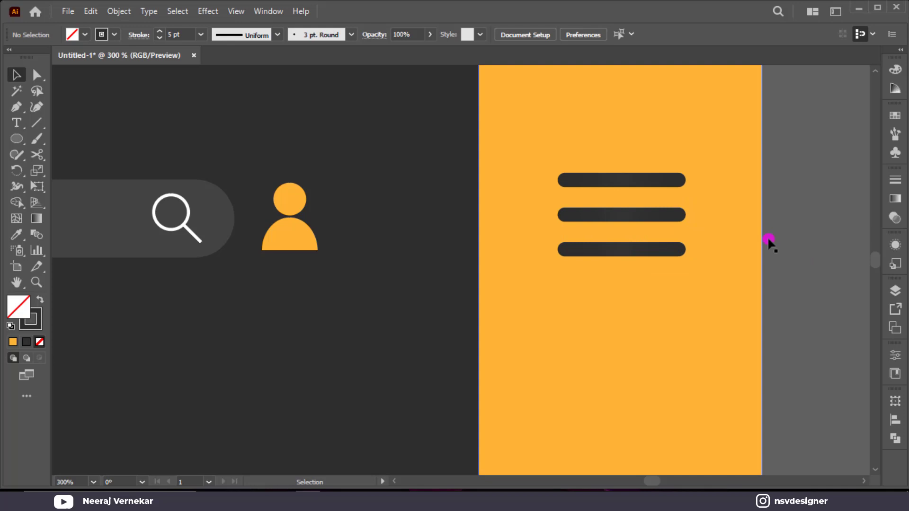
- Lengthen the menu icon's top bar and shorten its bottom bar, keeping their left ends aligned
double_click(683, 183)
key(Escape)
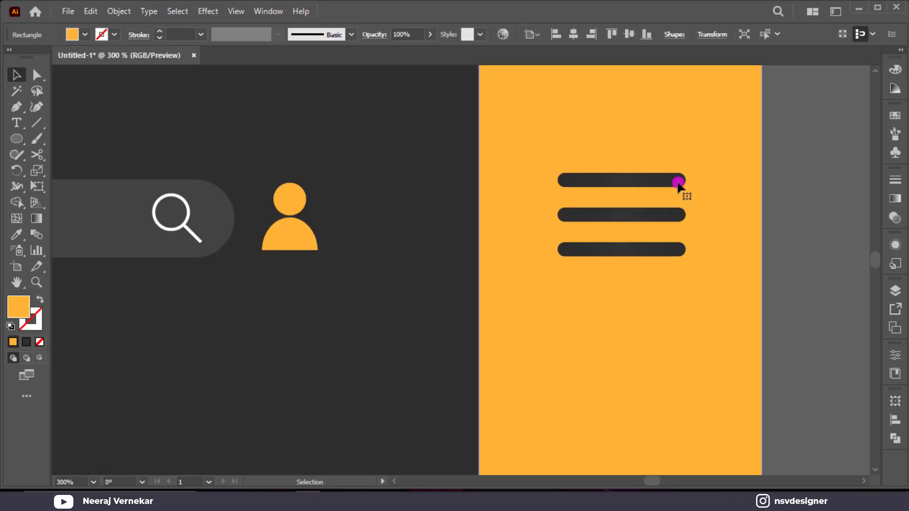
click(678, 182)
drag(680, 182, 711, 184)
click(678, 251)
drag(678, 251, 660, 252)
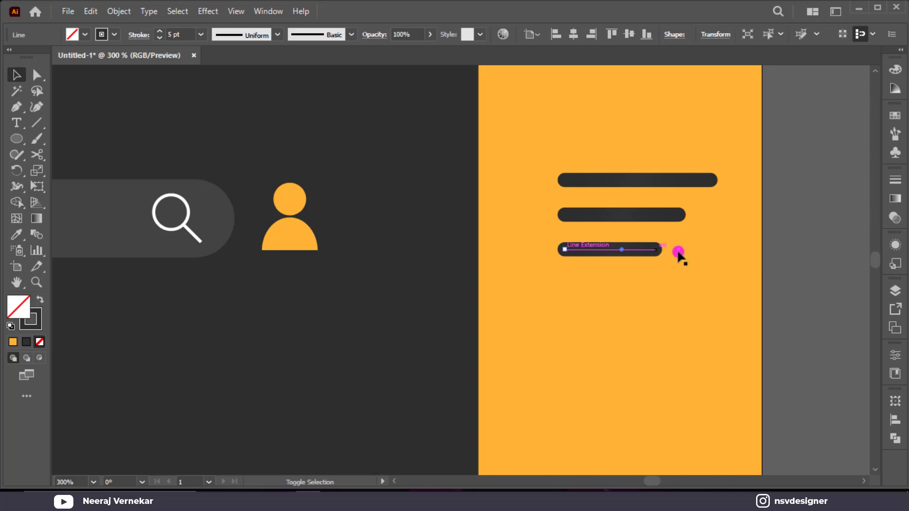
click(803, 251)
key(ctrl+0)
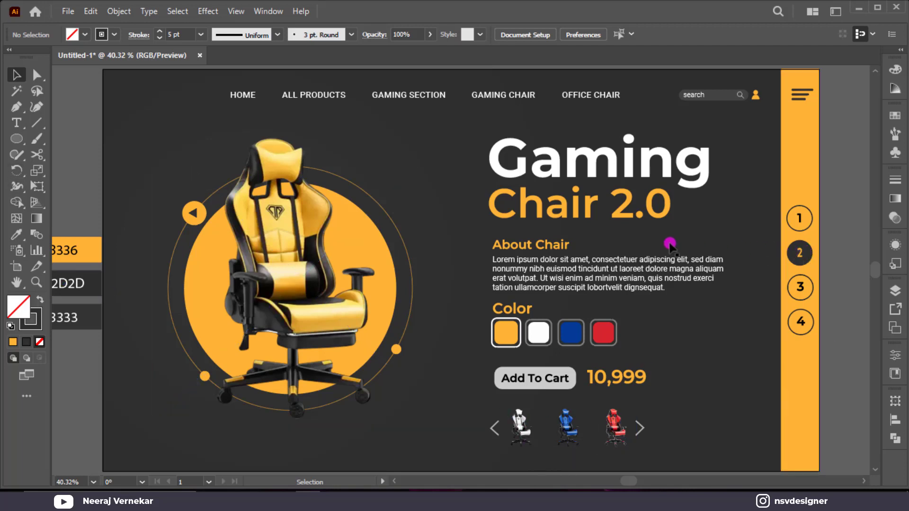
- Copy the orange arrow button to below the chair and place a mirrored, right-pointing copy beside it
click(193, 211)
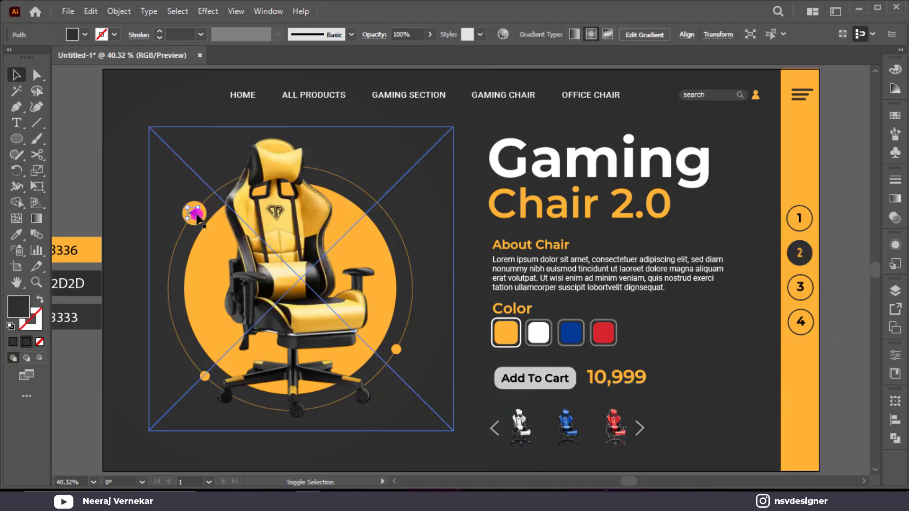
drag(195, 214, 158, 449)
scroll(167, 449, up, 2)
drag(333, 398, 338, 388)
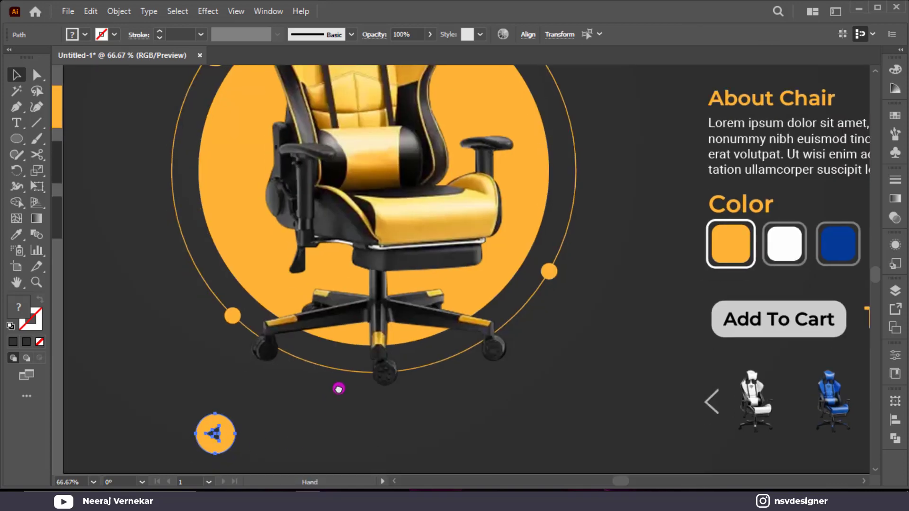
scroll(332, 389, up, 1)
drag(223, 388, 205, 425)
- Fill the circles of both lower arrow buttons with a medium gray
shift+click(178, 407)
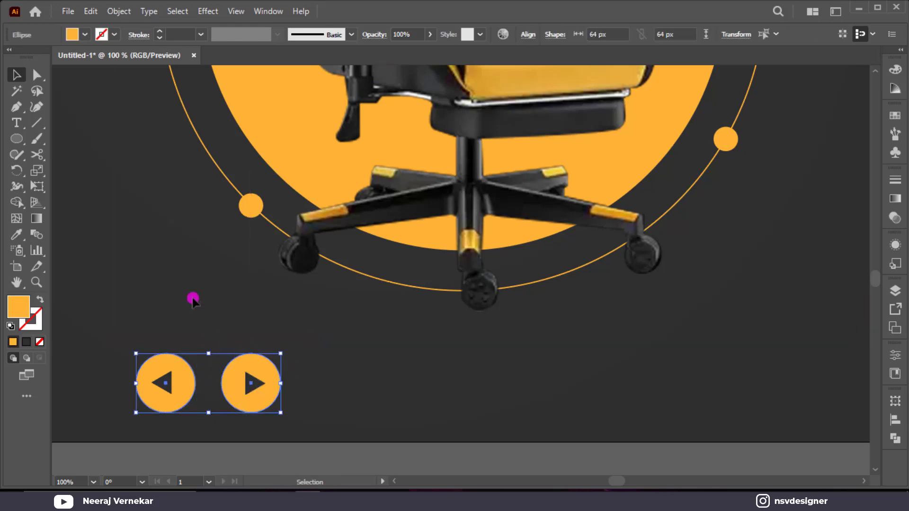
click(85, 34)
click(96, 97)
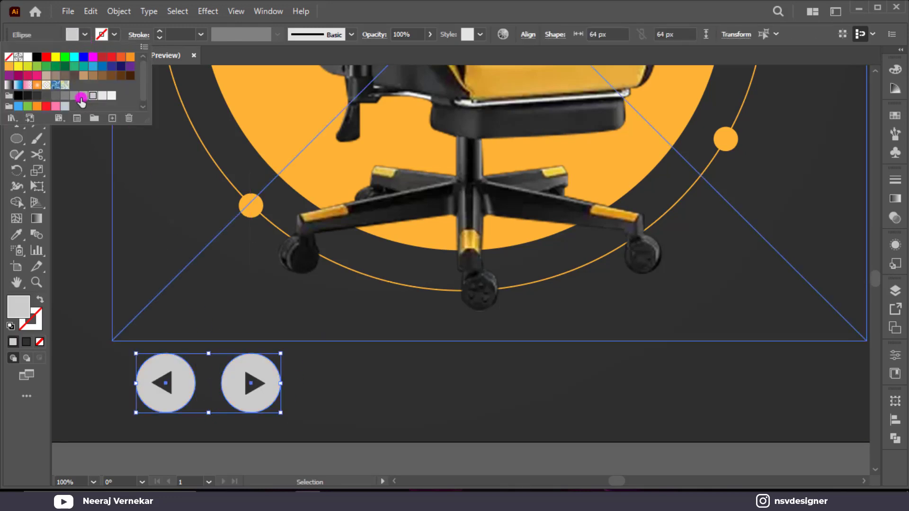
click(82, 98)
click(73, 97)
click(64, 97)
click(54, 98)
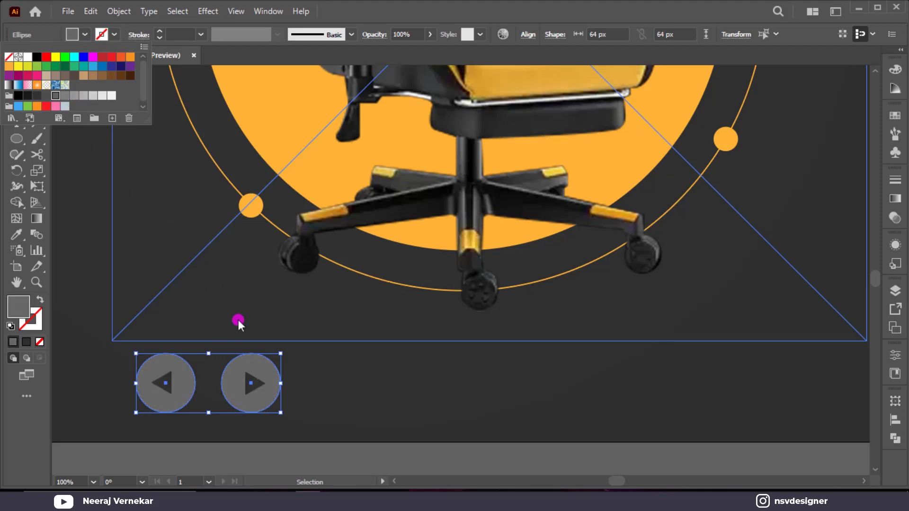
click(257, 397)
- Color the triangles inside the two gray buttons with the orange of the large circle behind the chair
click(163, 381)
shift+click(260, 387)
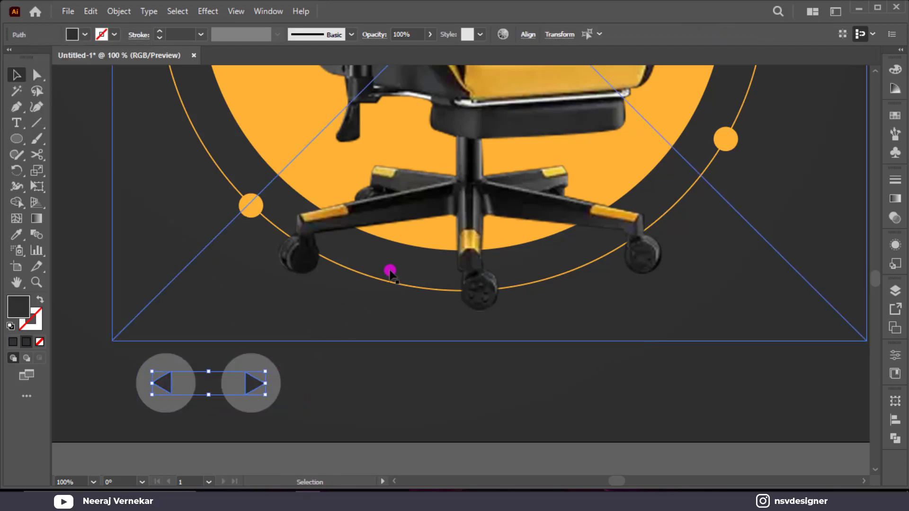
key(i)
click(430, 237)
key(ctrl+0)
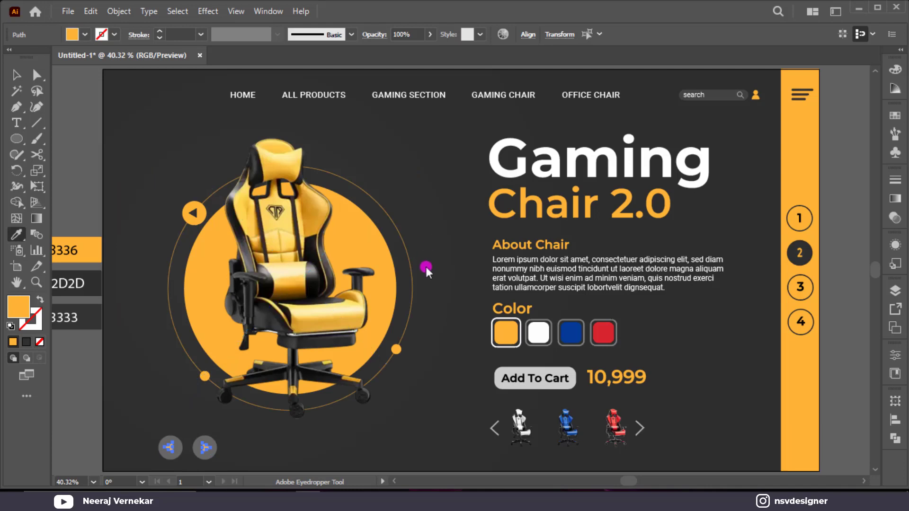
key(v)
click(417, 446)
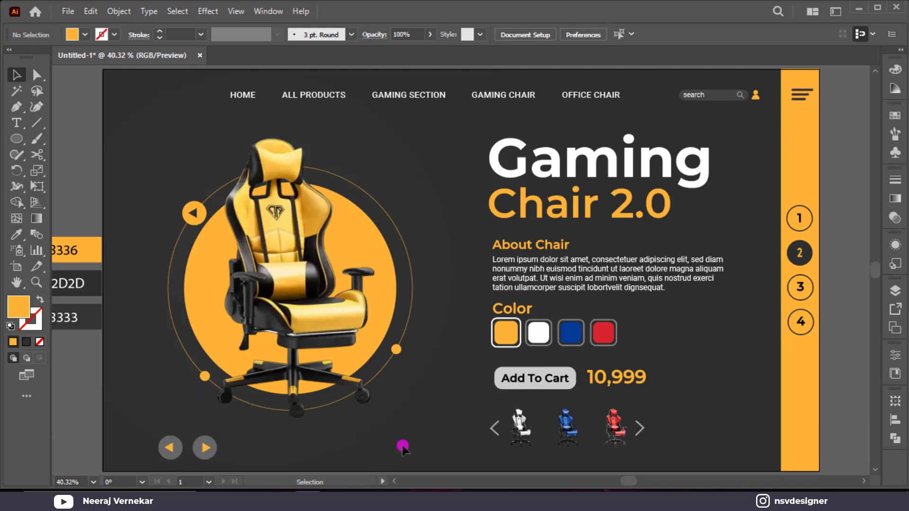
- Fill the two button triangles with white
click(207, 448)
shift+click(170, 448)
key(i)
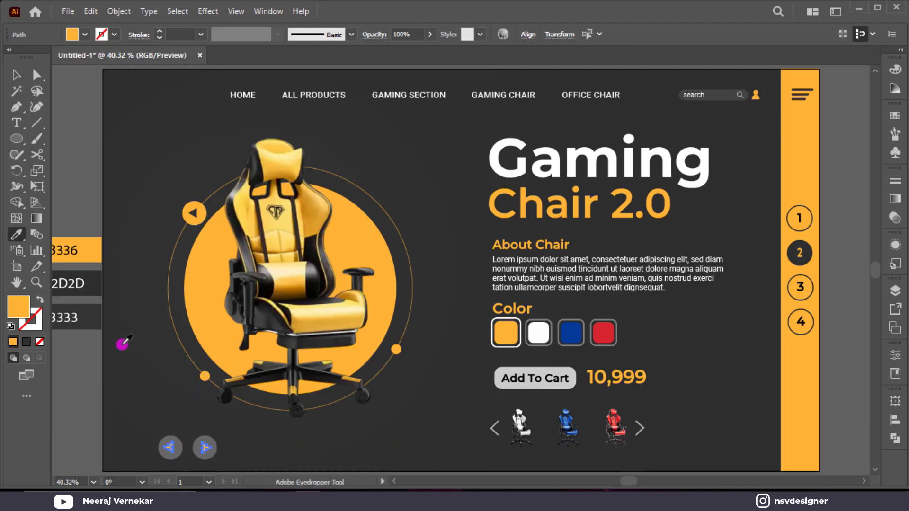
click(97, 285)
click(93, 250)
key(v)
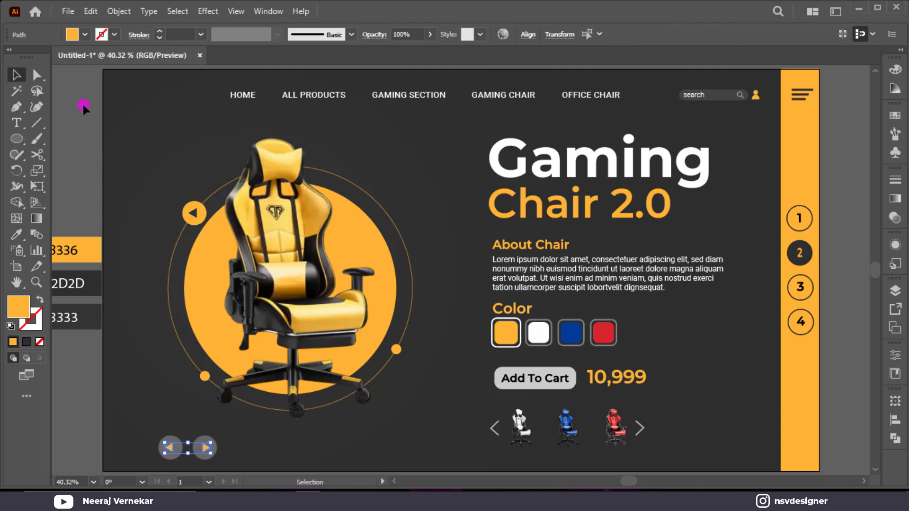
click(81, 36)
click(28, 57)
click(124, 171)
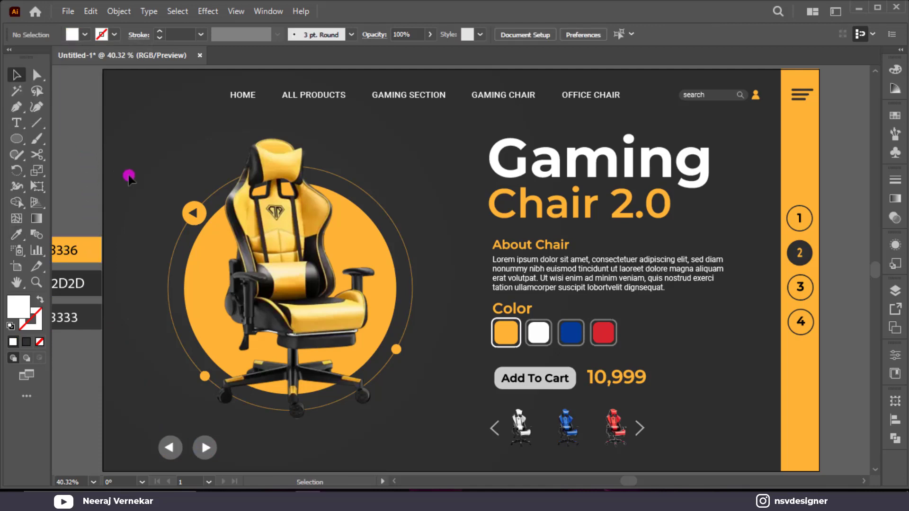
- Move the right-pointing button farther from its pair and recolor both triangles with the orange FFB336 reference color
drag(205, 448, 223, 450)
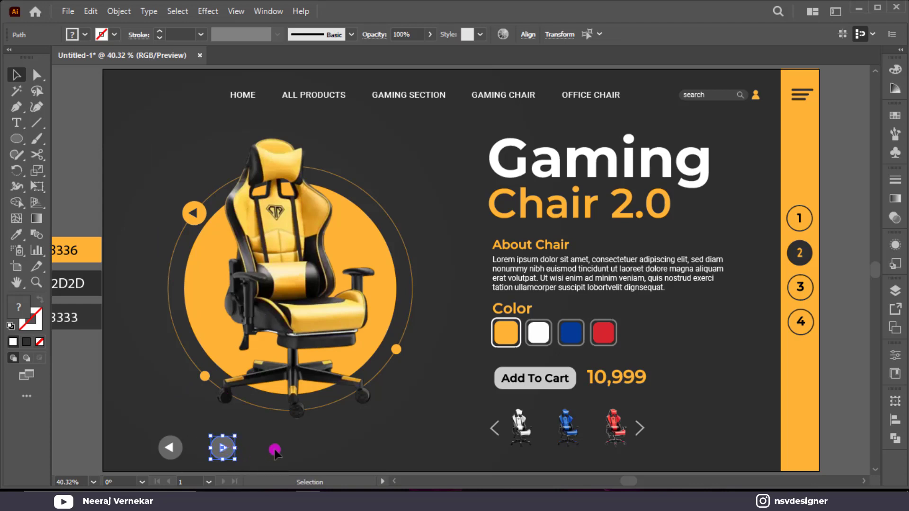
shift+click(170, 447)
key(i)
click(92, 253)
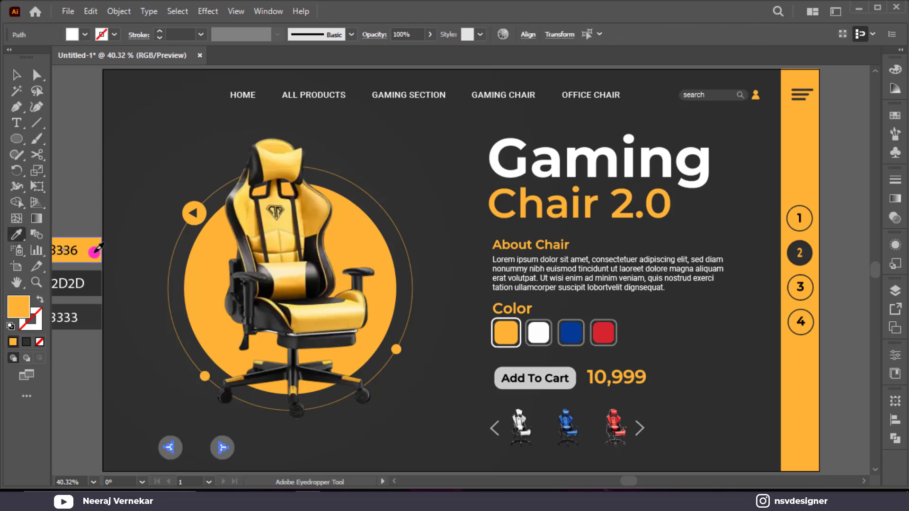
key(v)
click(270, 449)
- Fill the circles of both lower arrow buttons with a near-black gray
click(230, 450)
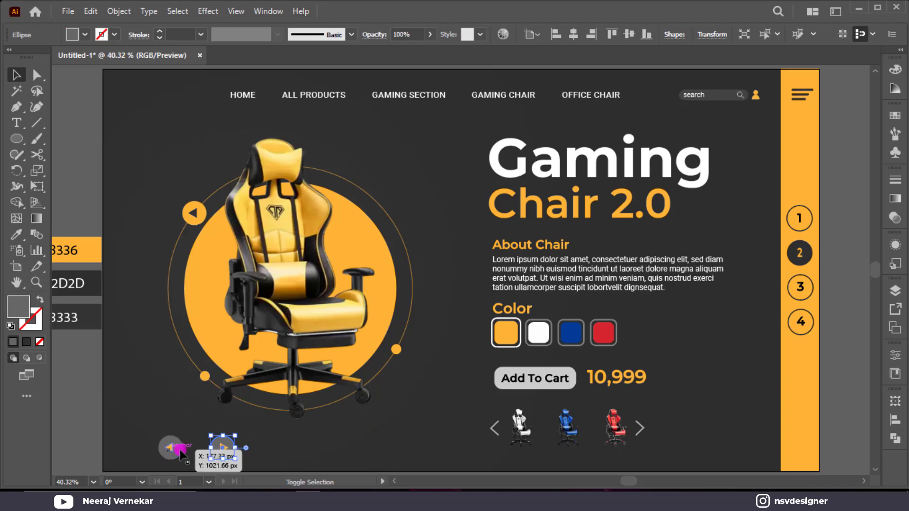
shift+click(180, 450)
click(73, 35)
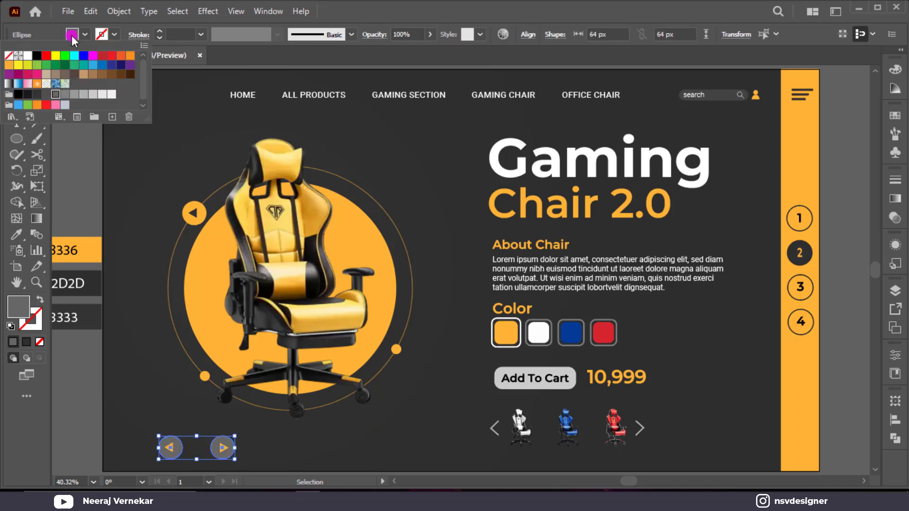
click(27, 95)
click(37, 95)
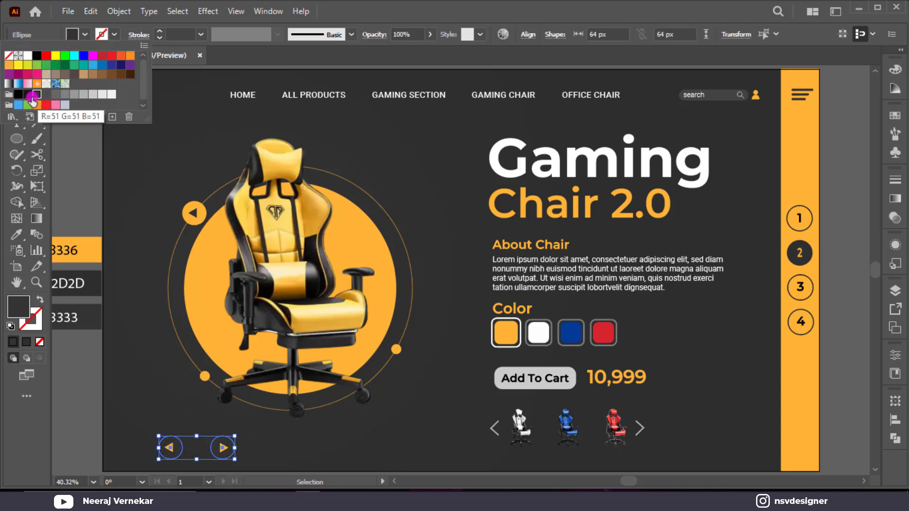
click(28, 95)
click(144, 340)
click(93, 252)
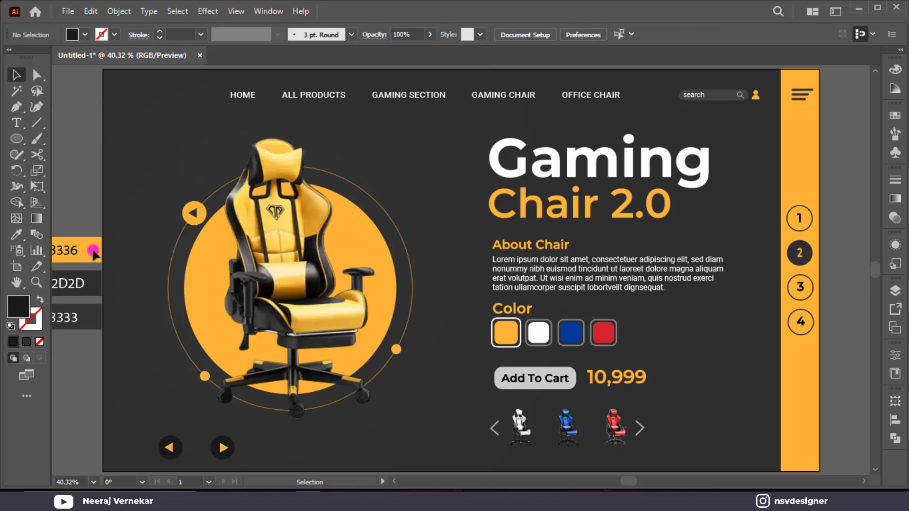
- Add the text LOGO near the banner's upper-left corner
click(18, 123)
click(145, 124)
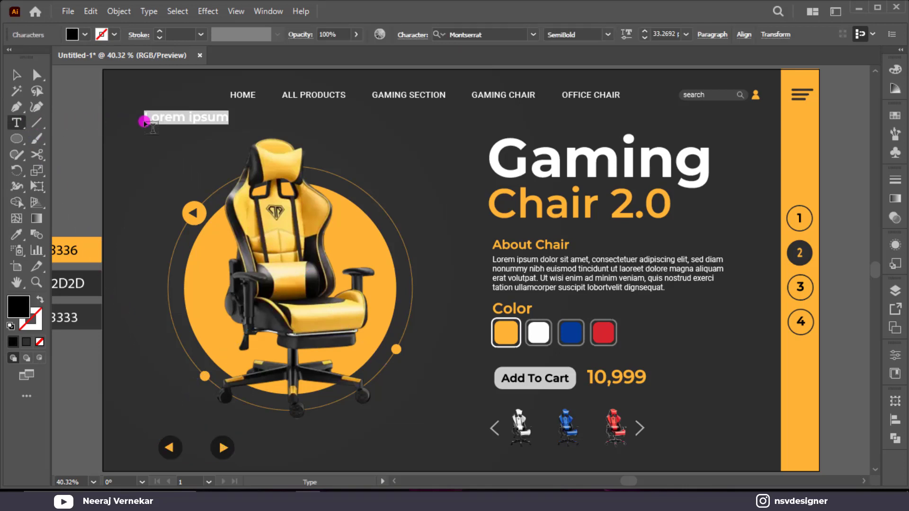
text(LOGO)
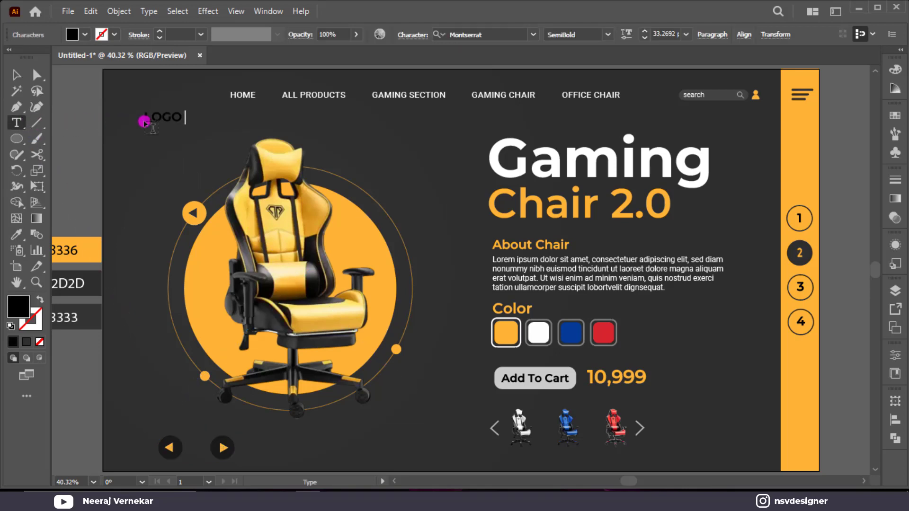
click(19, 76)
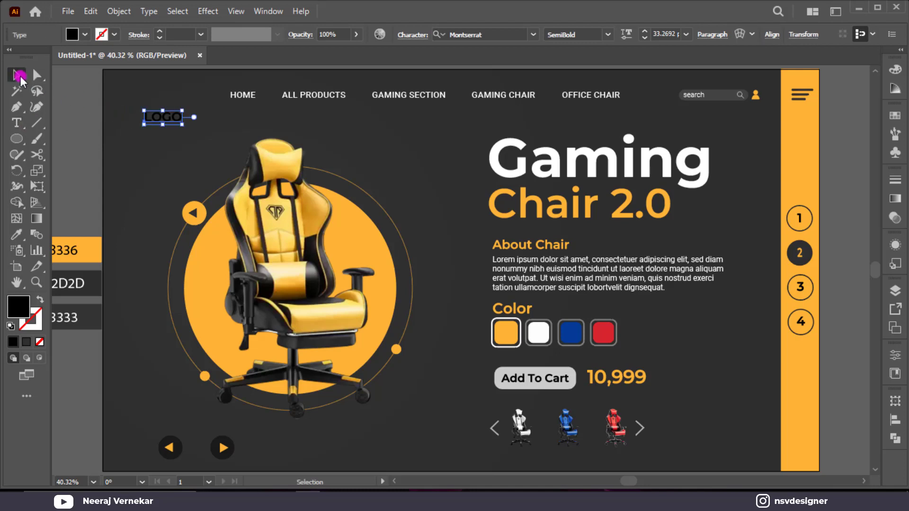
- Color the LOGO text with the orange FFB336 reference color
key(i)
click(100, 244)
click(93, 247)
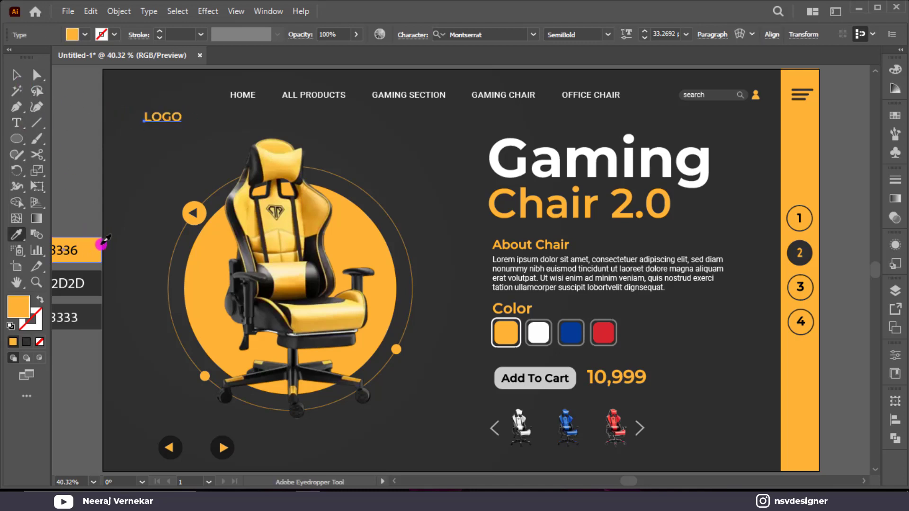
key(v)
click(178, 222)
click(133, 176)
- Move LOGO closer to the banner's corner and align it by vertical centers with the menu items, search bar and user icon
drag(172, 121, 154, 101)
drag(155, 100, 239, 93)
key(ctrl+z)
drag(111, 81, 251, 115)
drag(747, 110, 782, 110)
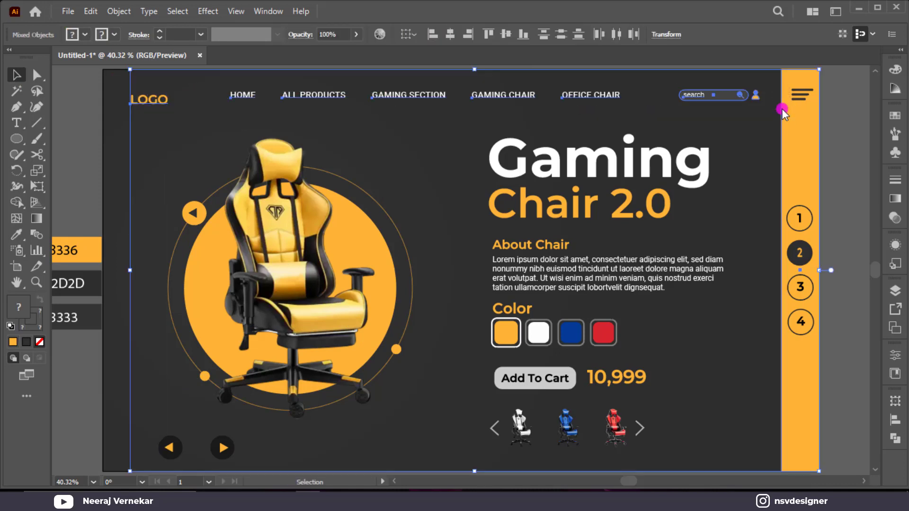
click(838, 123)
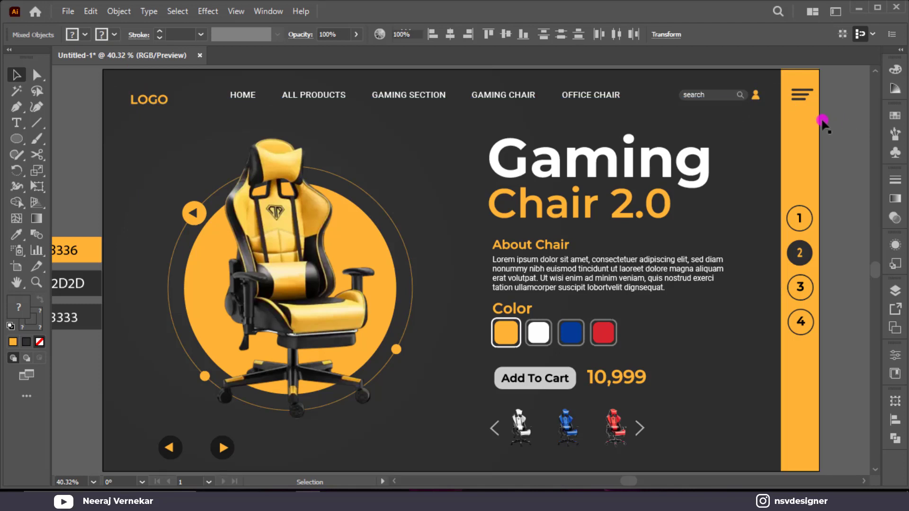
click(148, 93)
click(505, 34)
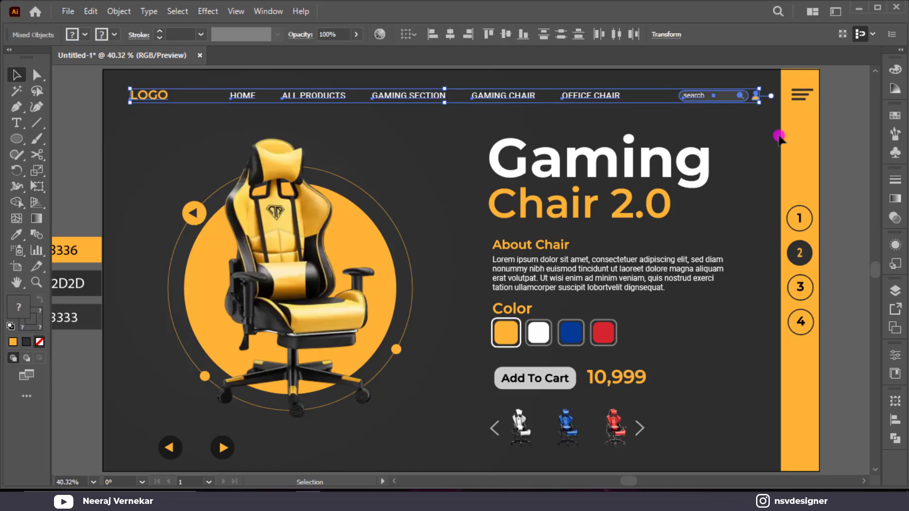
click(838, 156)
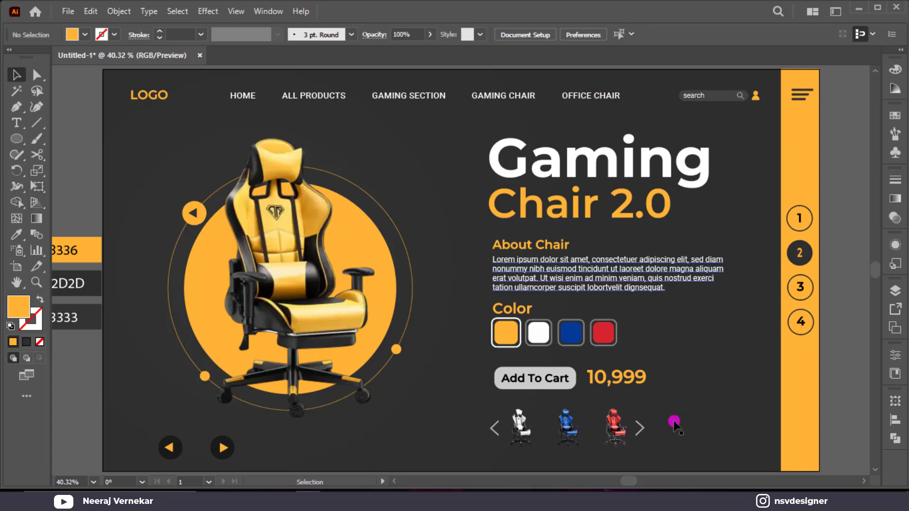
- Move the three color reference boxes with their labels farther away from the banner's left edge
drag(152, 365, 362, 337)
drag(354, 300, 49, 233)
scroll(263, 235, down, 1)
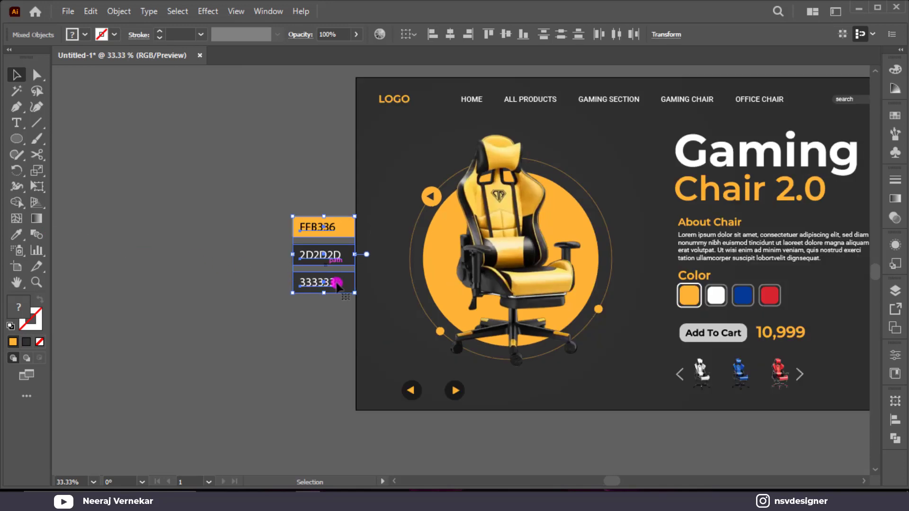
drag(337, 284, 148, 262)
click(317, 237)
- Draw a circle considerably larger than the banner's height and position it over the banner's left half
click(21, 139)
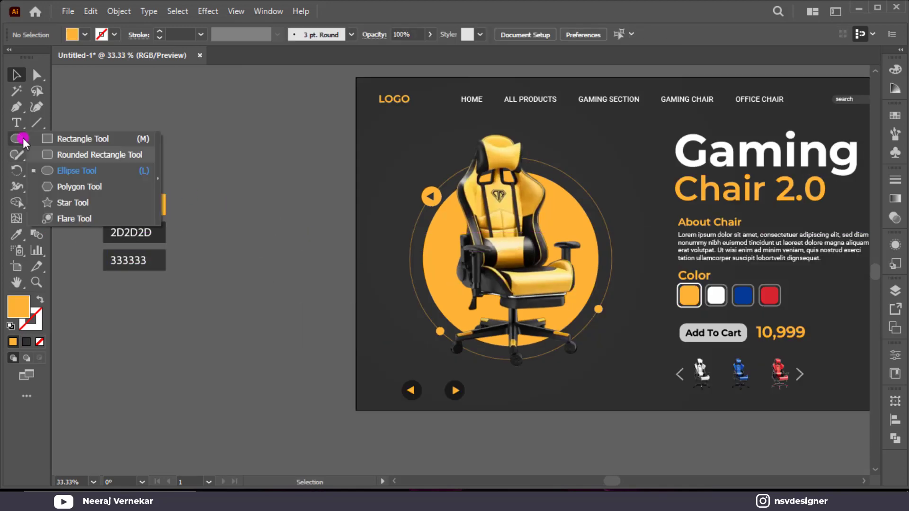
click(98, 172)
mouse_move(254, 72)
mouse_down()
mouse_move(549, 396)
mouse_move(657, 469)
mouse_up()
key(ctrl+z)
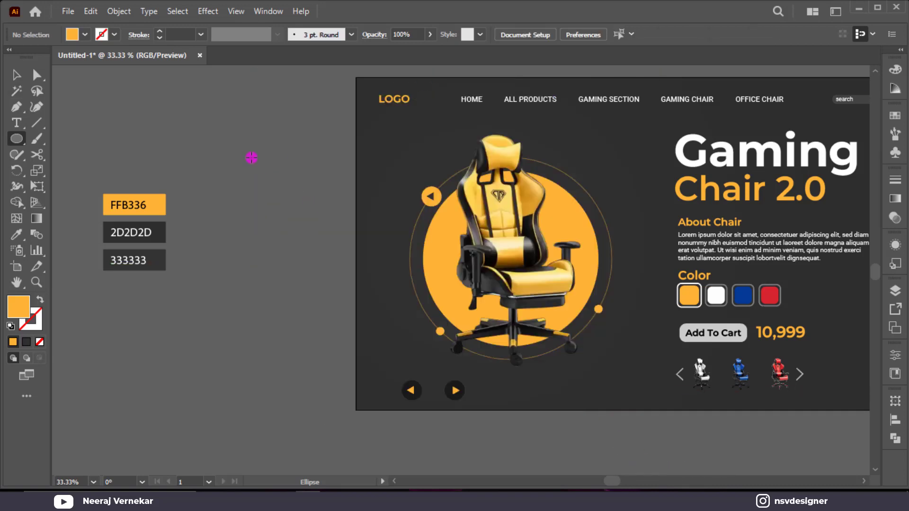
drag(248, 154, 524, 431)
click(17, 75)
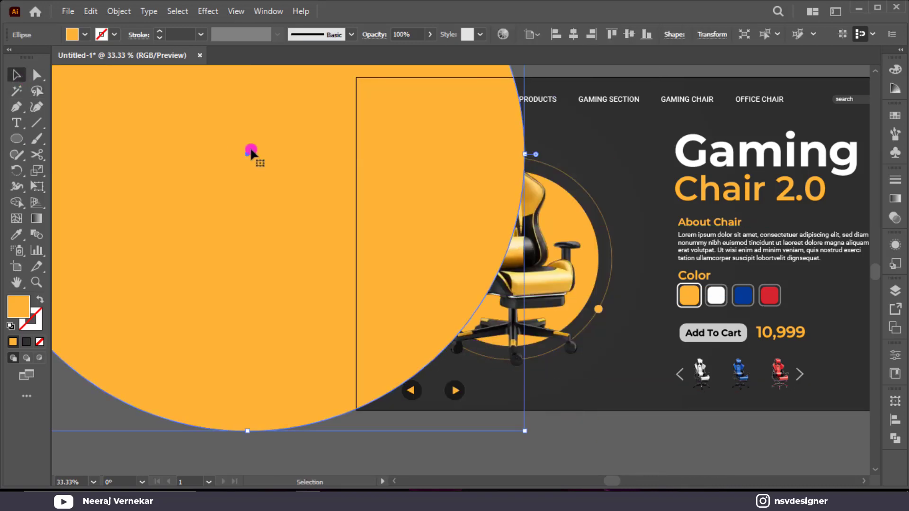
drag(284, 162, 410, 237)
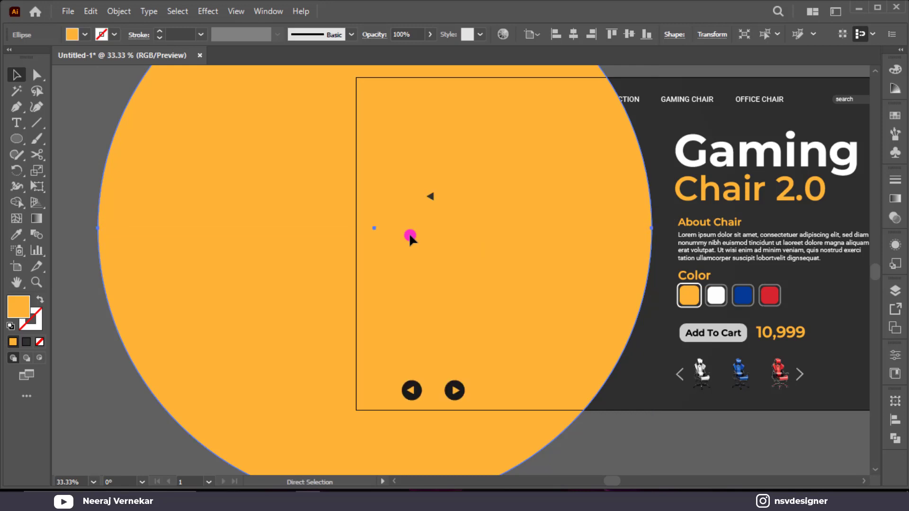
- Send the large circle behind the banner and the 2D2D2D and 333333 reference boxes
key(ctrl+shift+bracketleft)
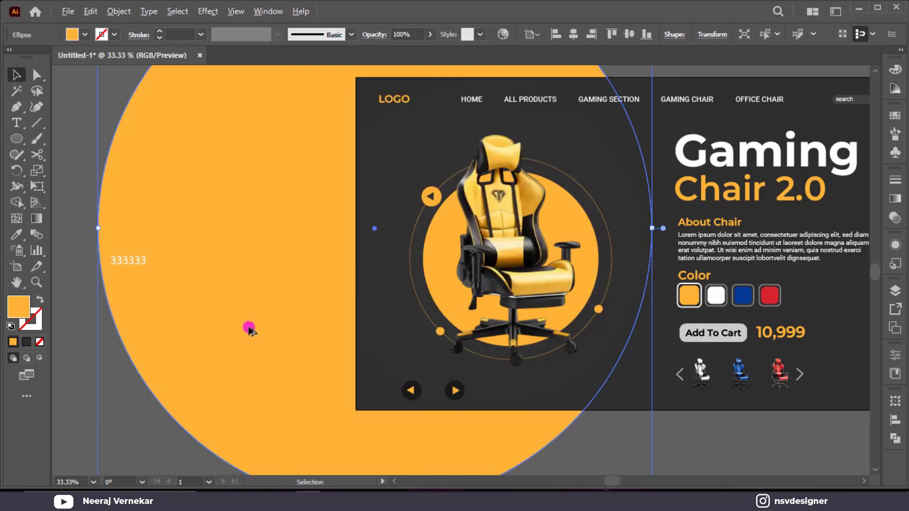
key(ctrl+minus)
click(174, 371)
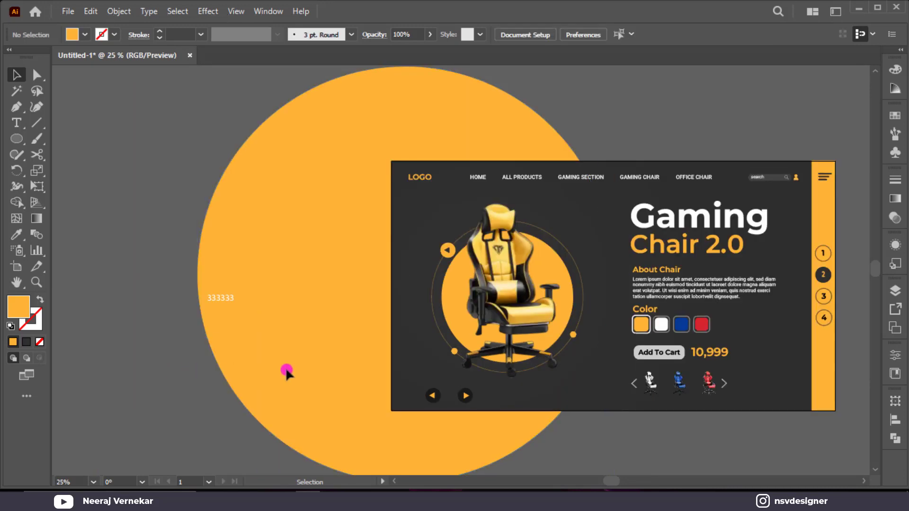
click(306, 370)
key(ctrl+bracketleft)
key(ctrl+bracketleft)
key(ctrl+bracketleft)
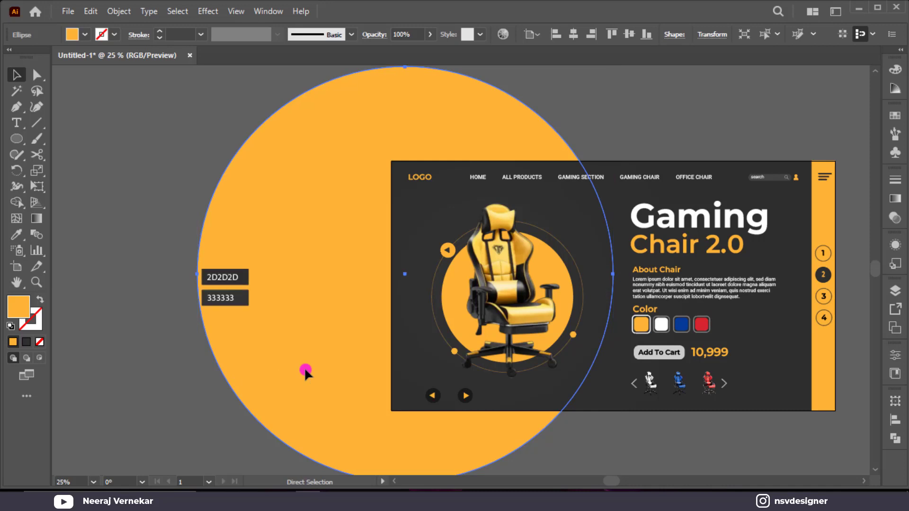
click(184, 393)
- Fill the large circle with the dark gray 333333 reference color
click(297, 392)
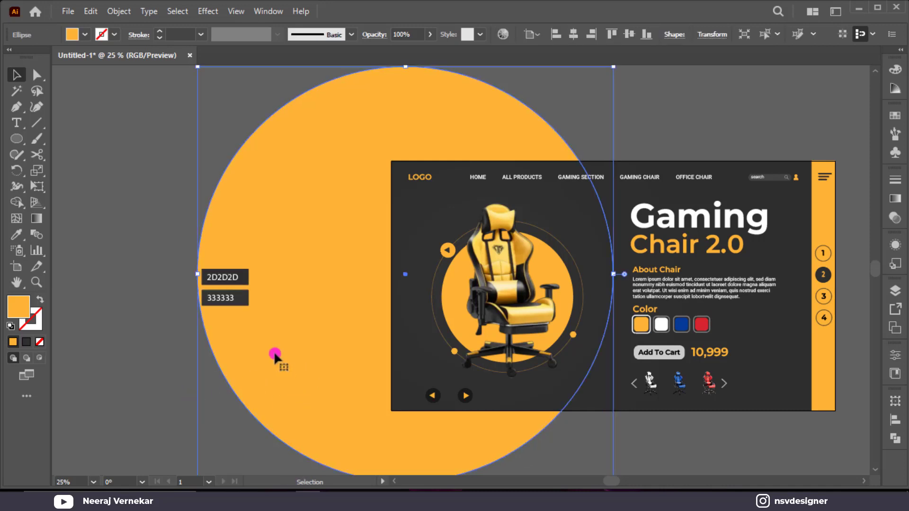
key(i)
click(243, 301)
click(17, 75)
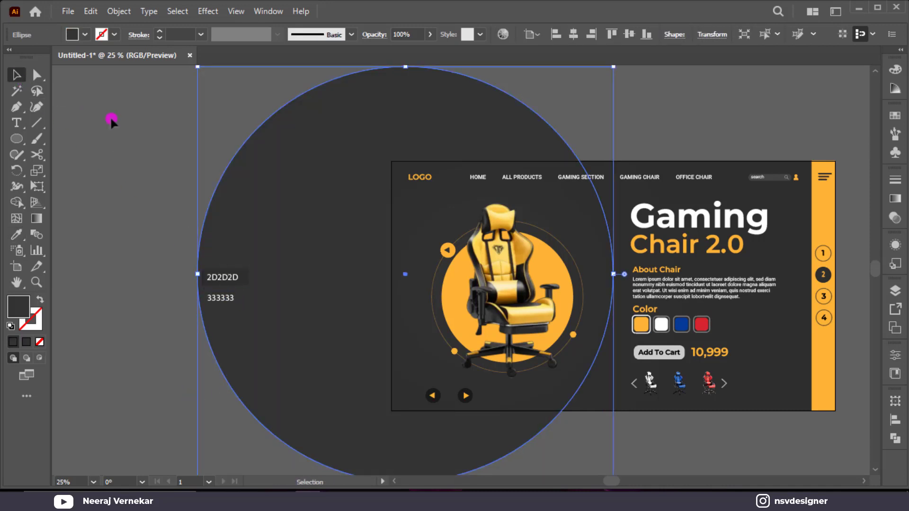
- Remove the color reference boxes and their 2D2D2D and 333333 labels lying over the large circle, leaving nothing selected
click(140, 138)
ctrl+click(229, 199)
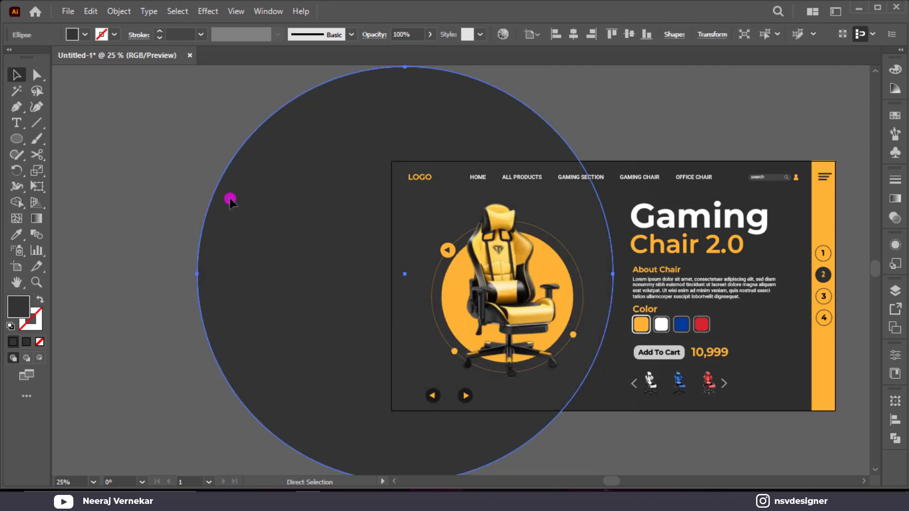
click(711, 123)
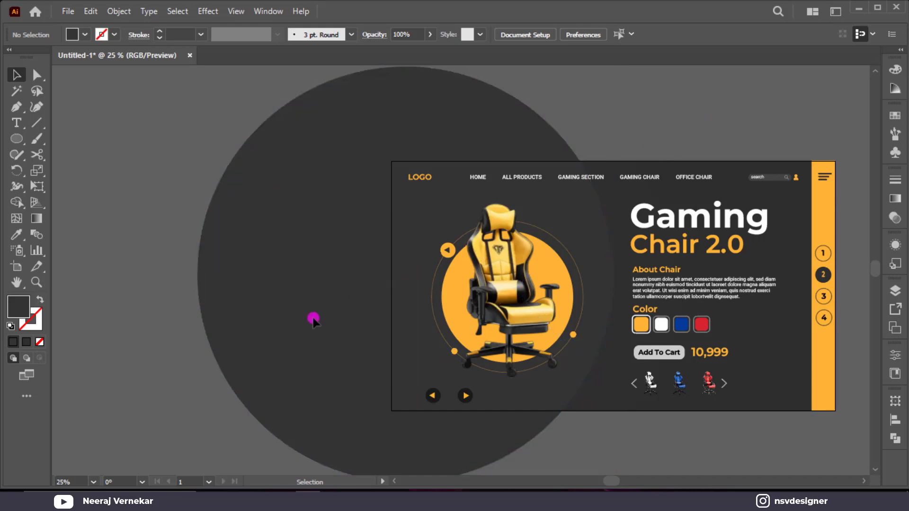
click(235, 357)
click(704, 149)
- Draw a rectangle over the whole banner, matching its width and covering its full height from corner to corner
drag(9, 137, 47, 137)
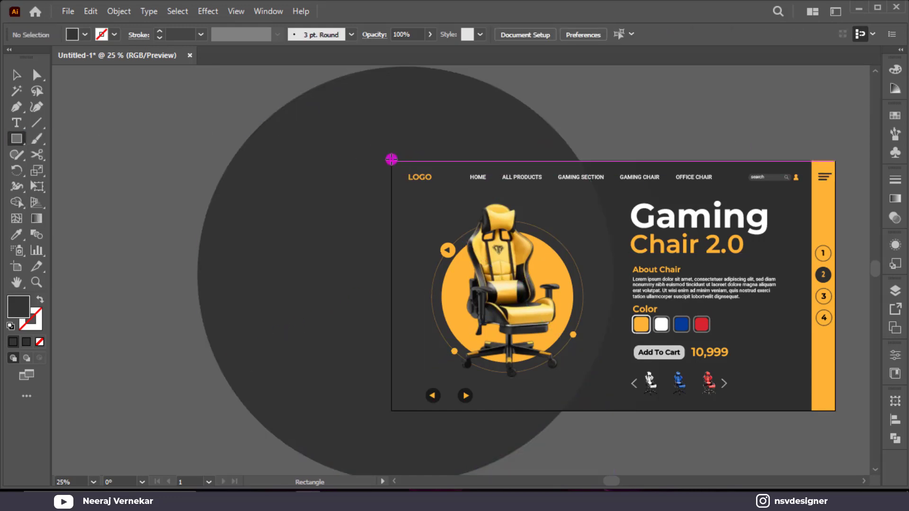
drag(391, 160, 835, 413)
click(17, 74)
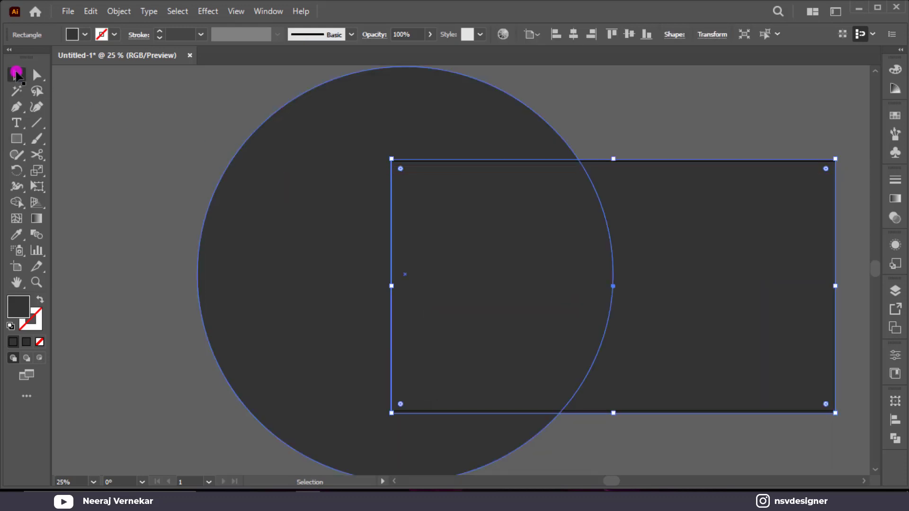
- Select all the artwork and make a clipping mask with the banner-sized rectangle, fitting the artboard in view
scroll(380, 71, down, 1)
click(379, 71)
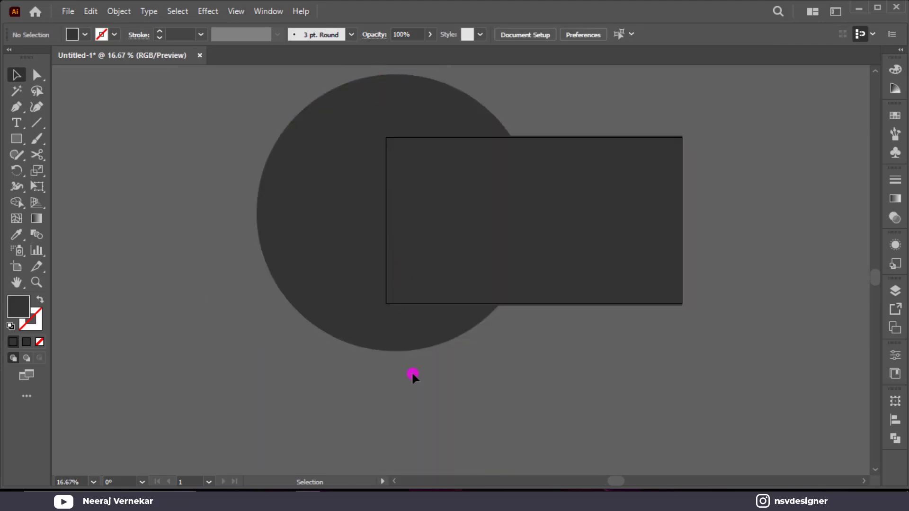
key(ctrl+a)
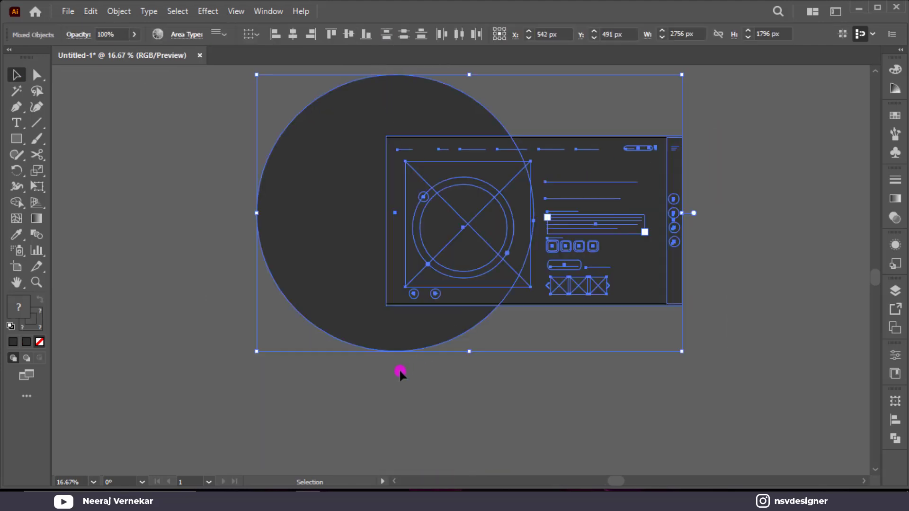
right_click(607, 202)
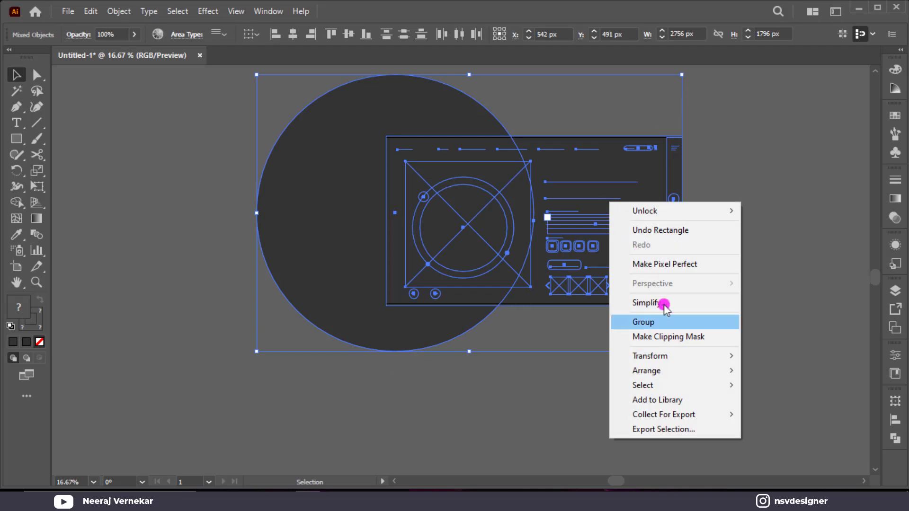
click(666, 337)
click(556, 366)
key(ctrl+0)
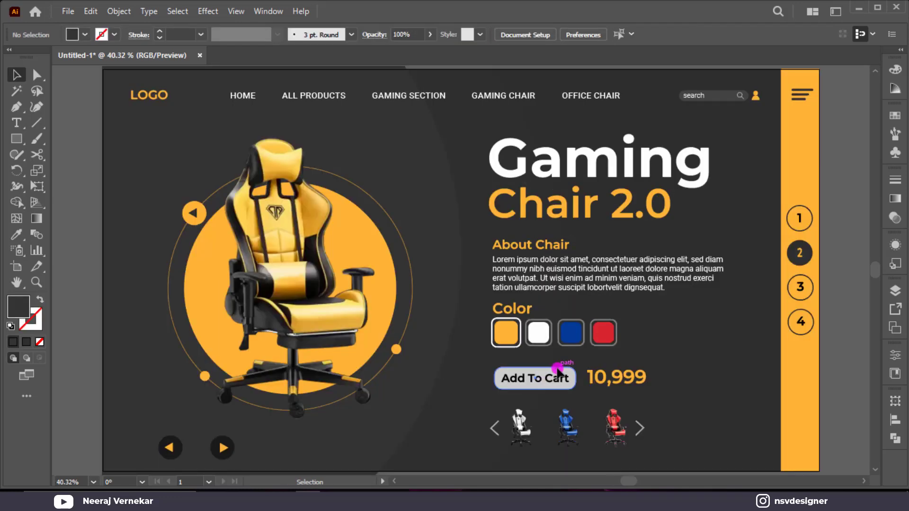